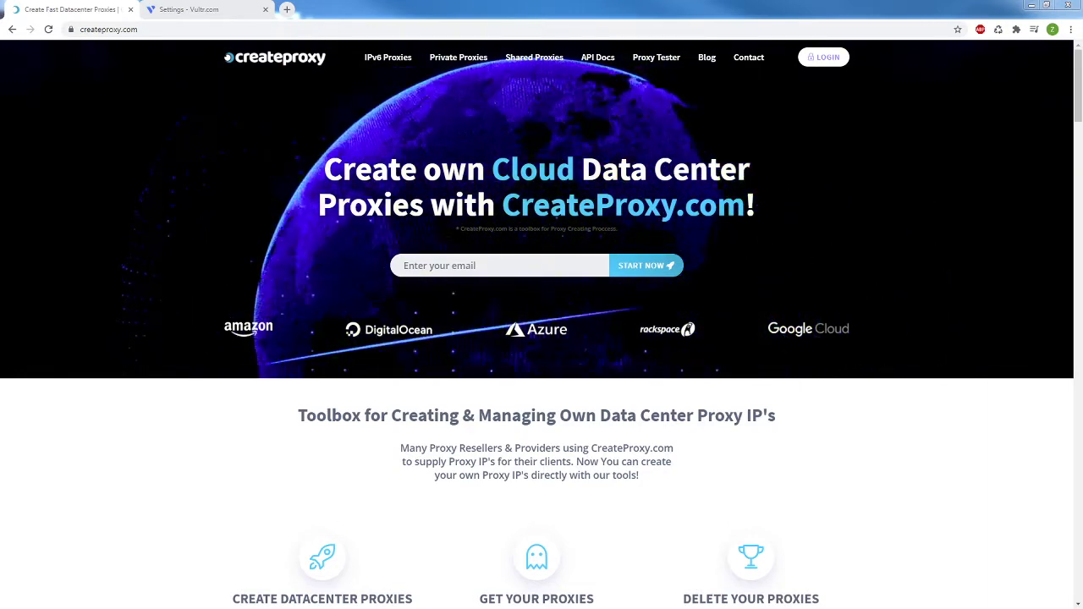
# Log in to CreateProxy with the prefilled credentials and open the account's proxy list.
pyautogui.click(821, 57)
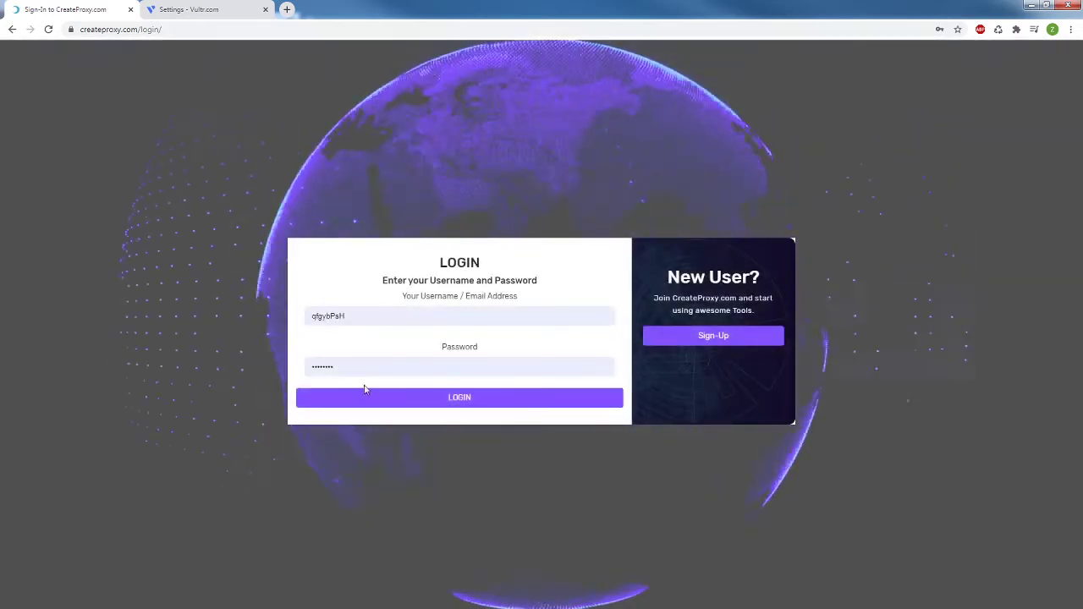
pyautogui.click(365, 399)
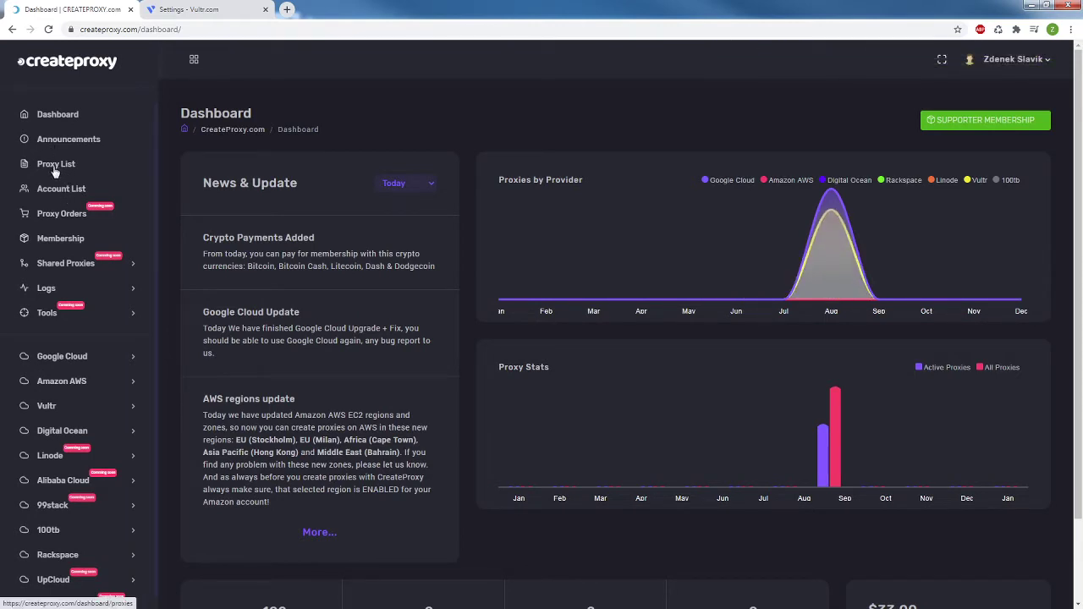
pyautogui.click(54, 166)
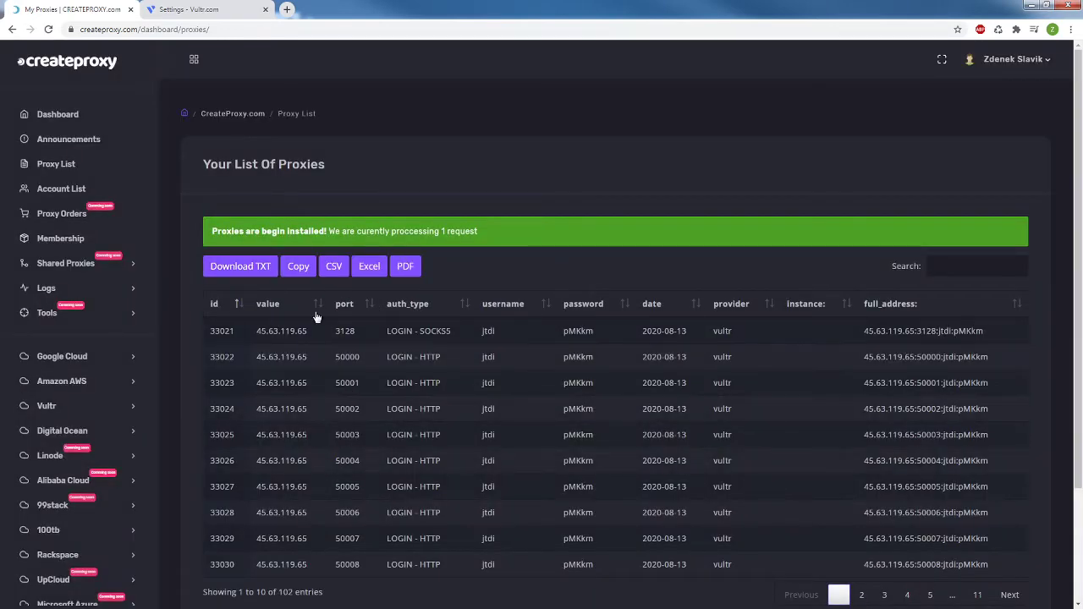
pyautogui.scroll(-2, 303, 356)
pyautogui.scroll(2, 285, 242)
pyautogui.scroll(-1, 298, 470)
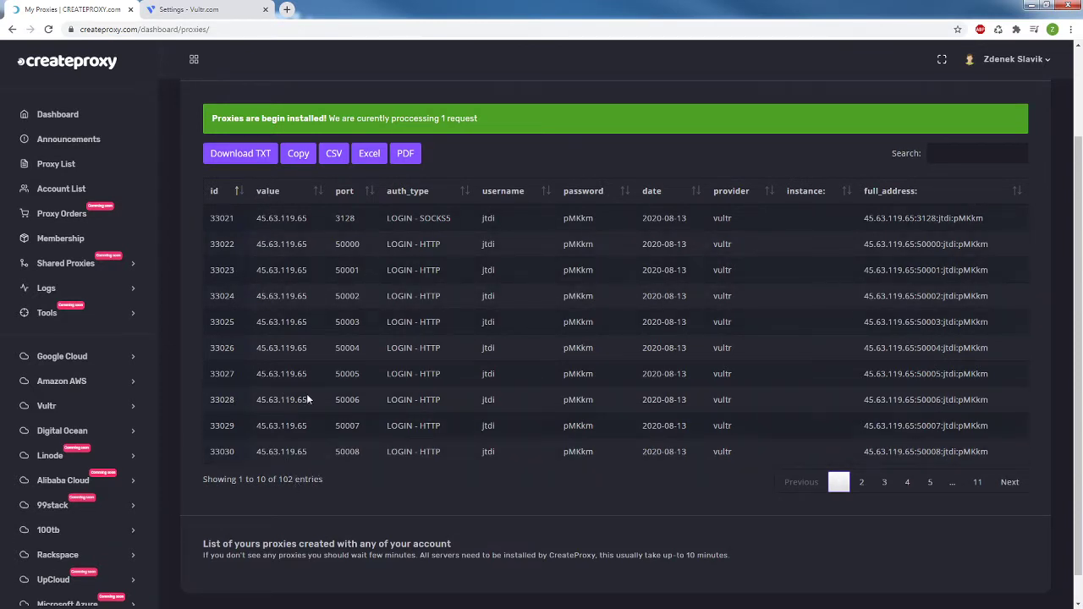
# Download the proxy list as a TXT file, open it and copy all of its entries.
pyautogui.click(250, 161)
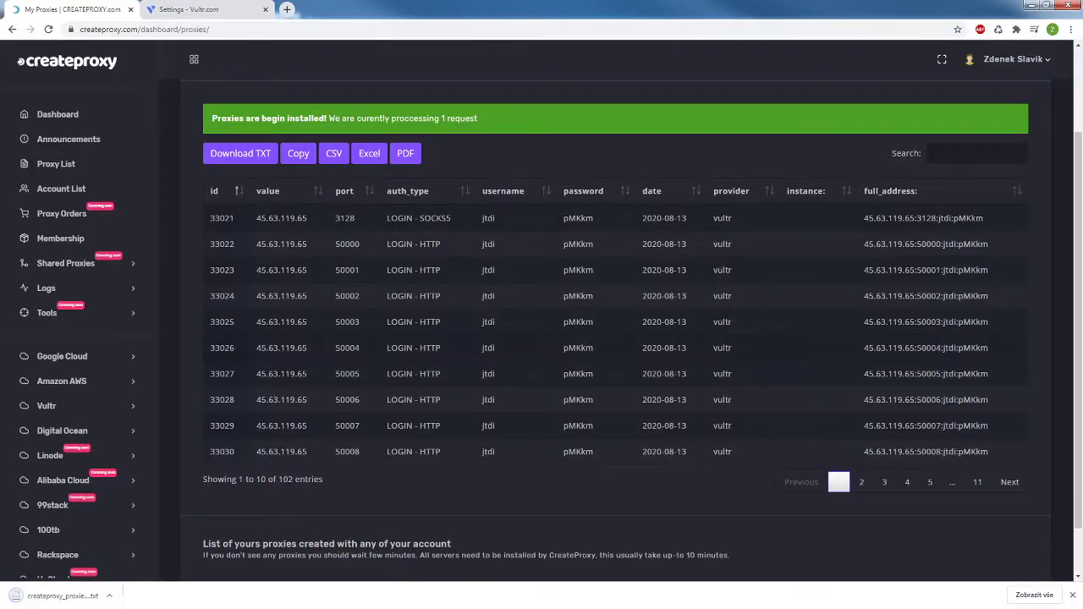
pyautogui.click(59, 588)
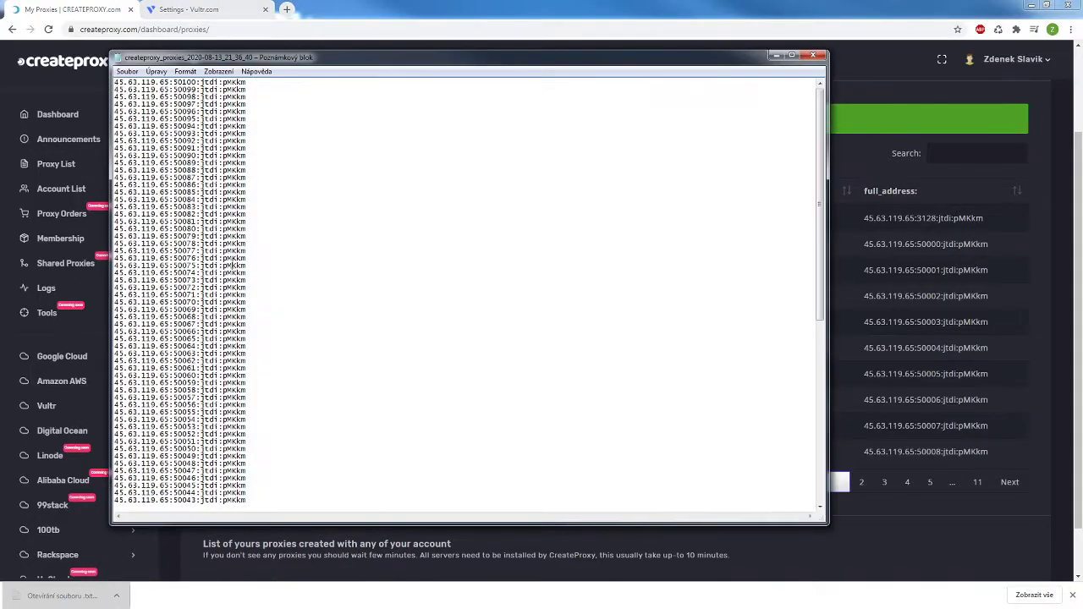
pyautogui.hotkey('ctrl', 'a')
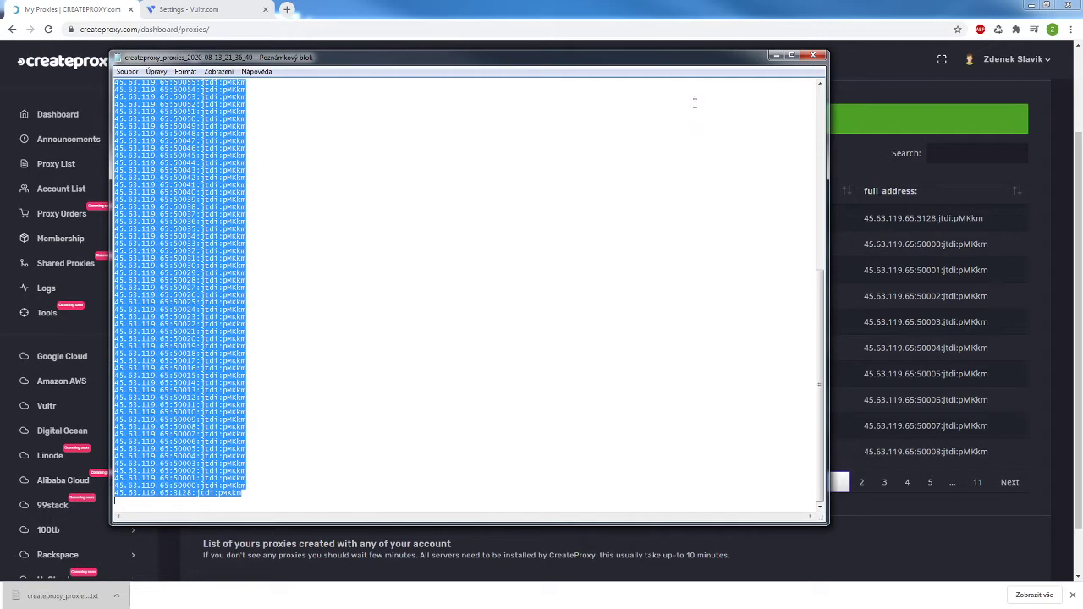
pyautogui.click(776, 56)
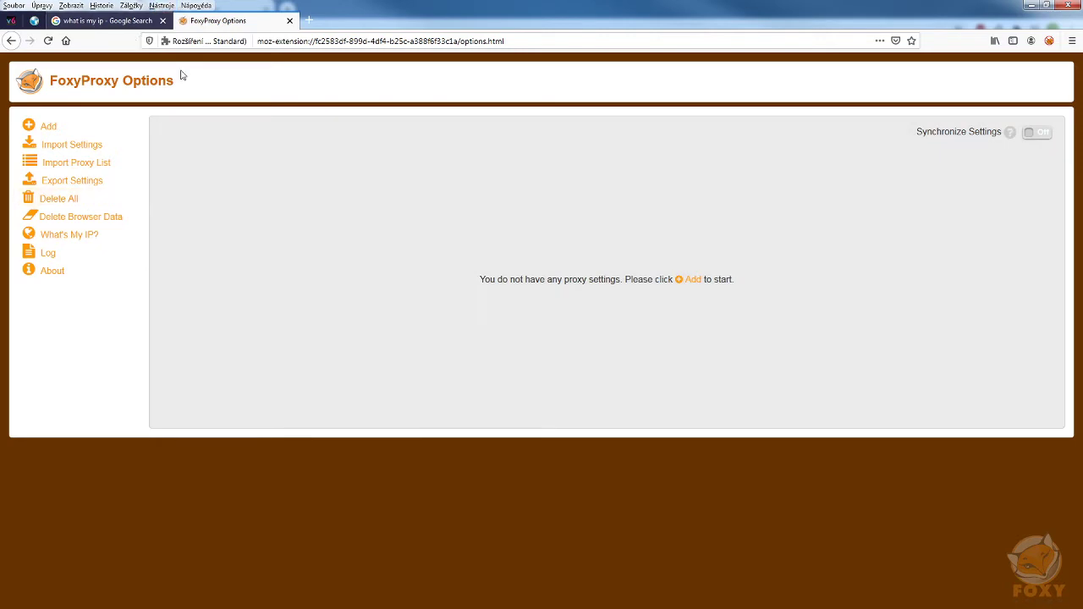
# Switch to FoxyProxy in Firefox and import the copied proxy list, including the proxy usernames and passwords.
pyautogui.click(79, 168)
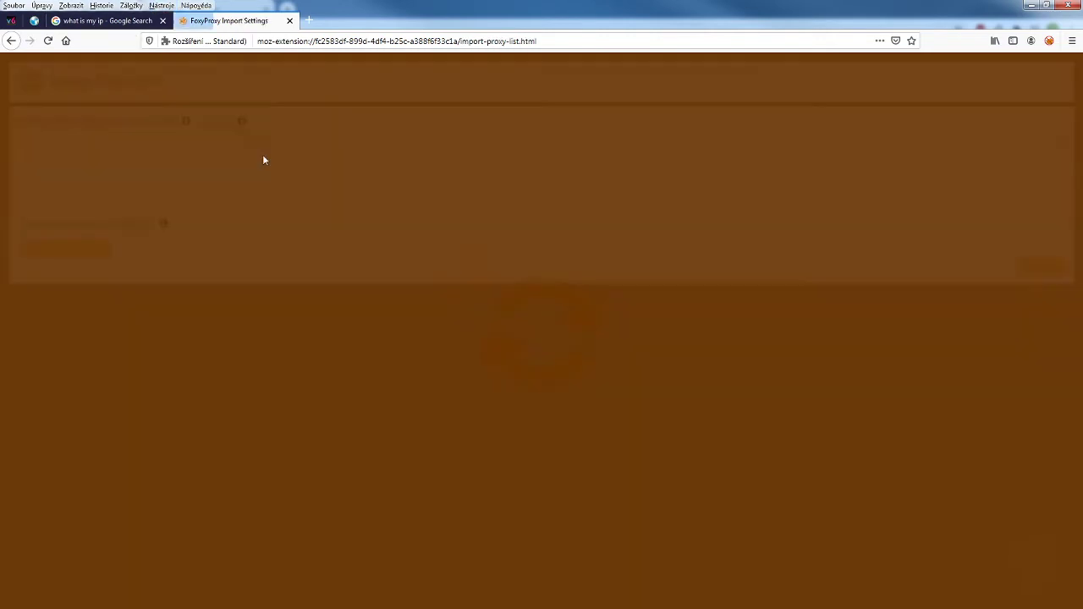
pyautogui.click(266, 162)
pyautogui.hotkey('ctrl', 'v')
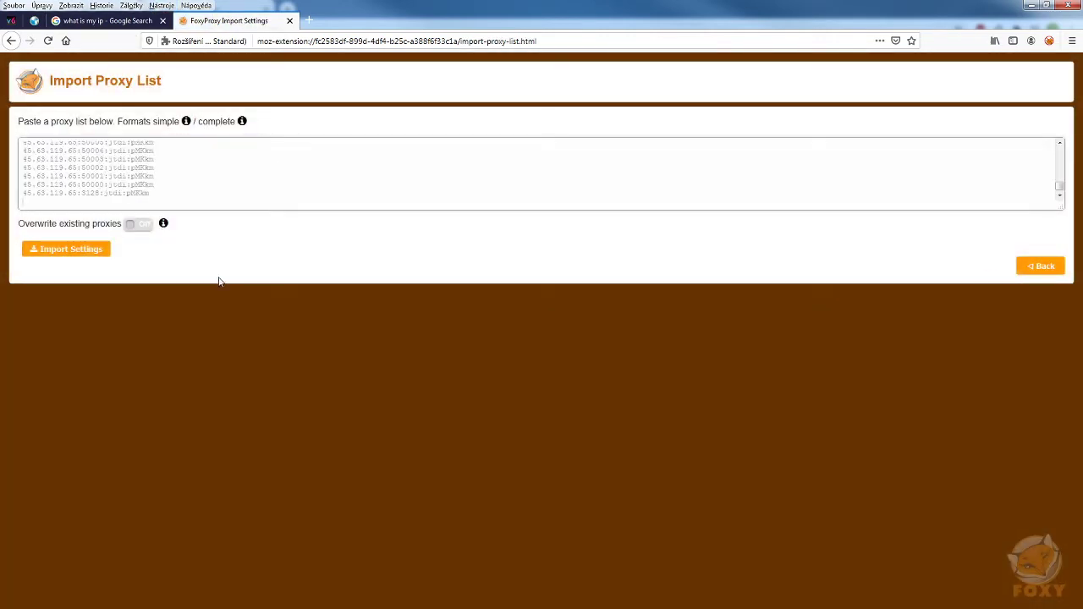
pyautogui.click(78, 252)
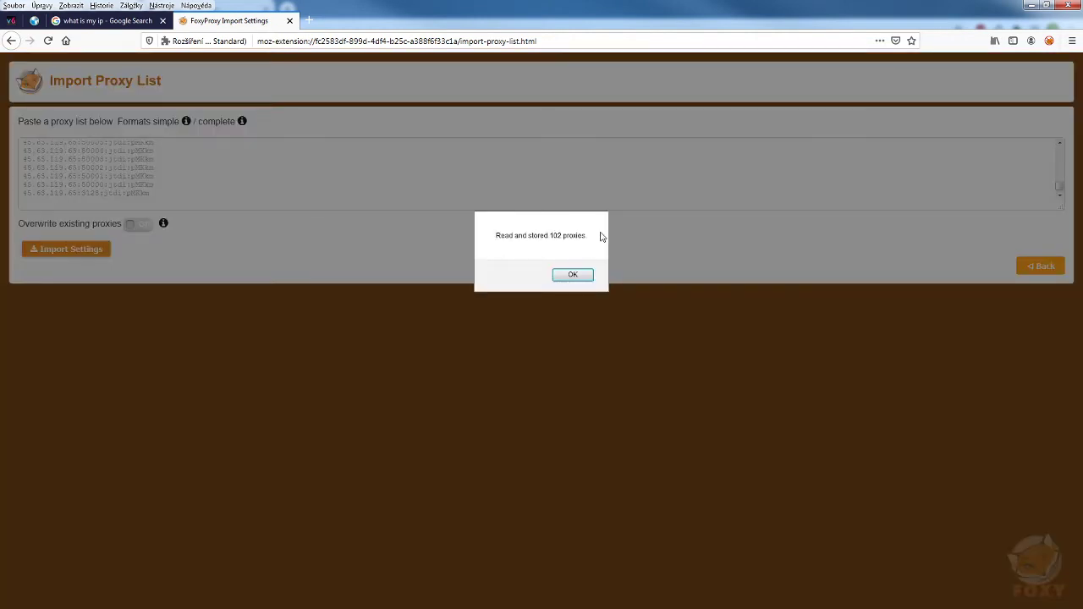
pyautogui.click(573, 276)
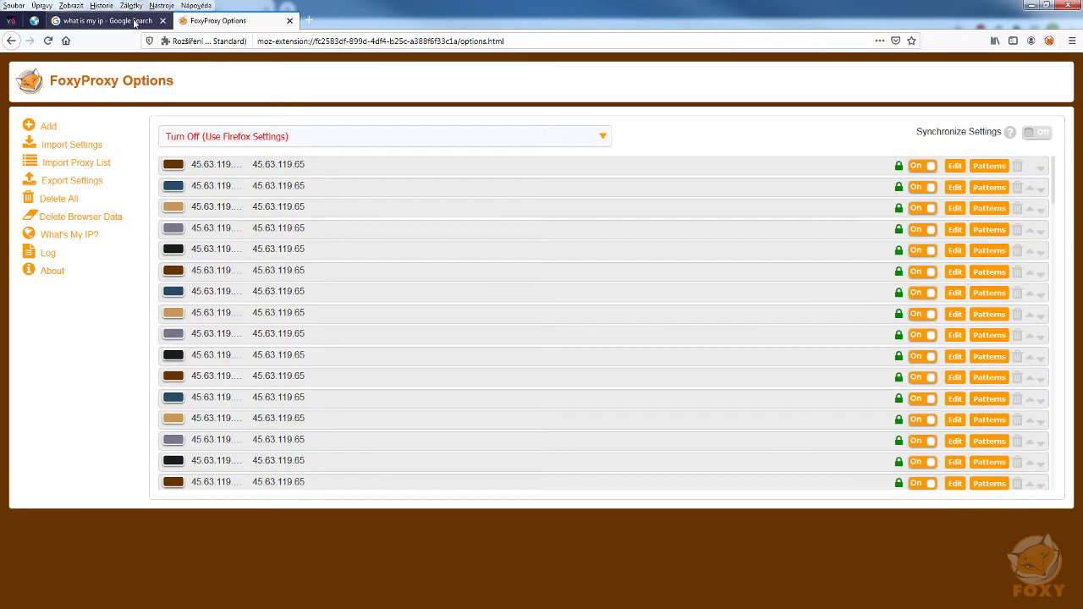
# Check the current public IP address without a proxy in the "what is my ip" search and its location on whatismyipaddress.com.
pyautogui.click(123, 24)
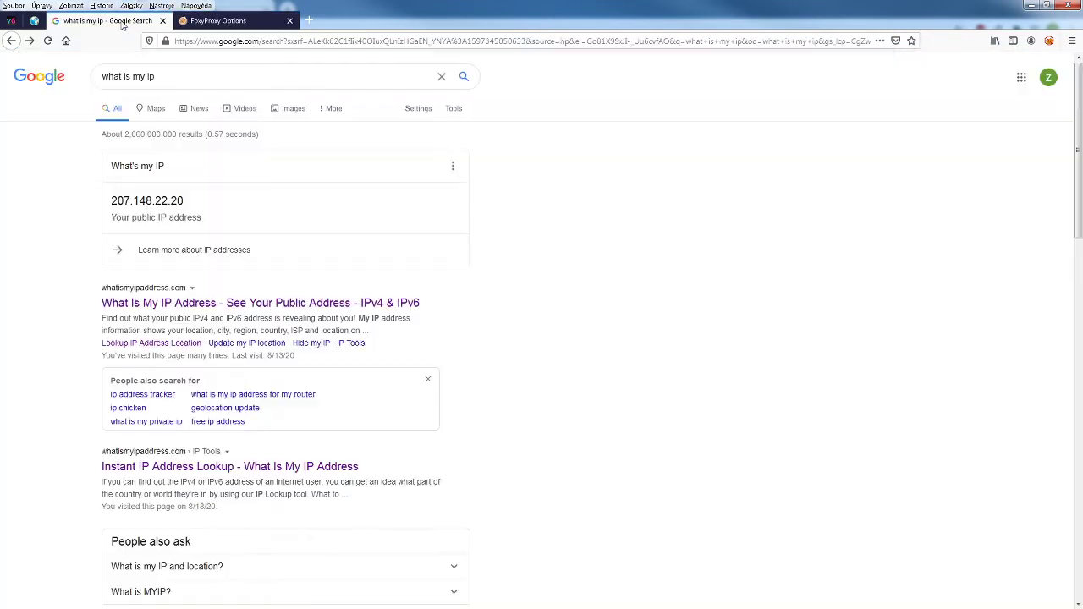
pyautogui.click(48, 41)
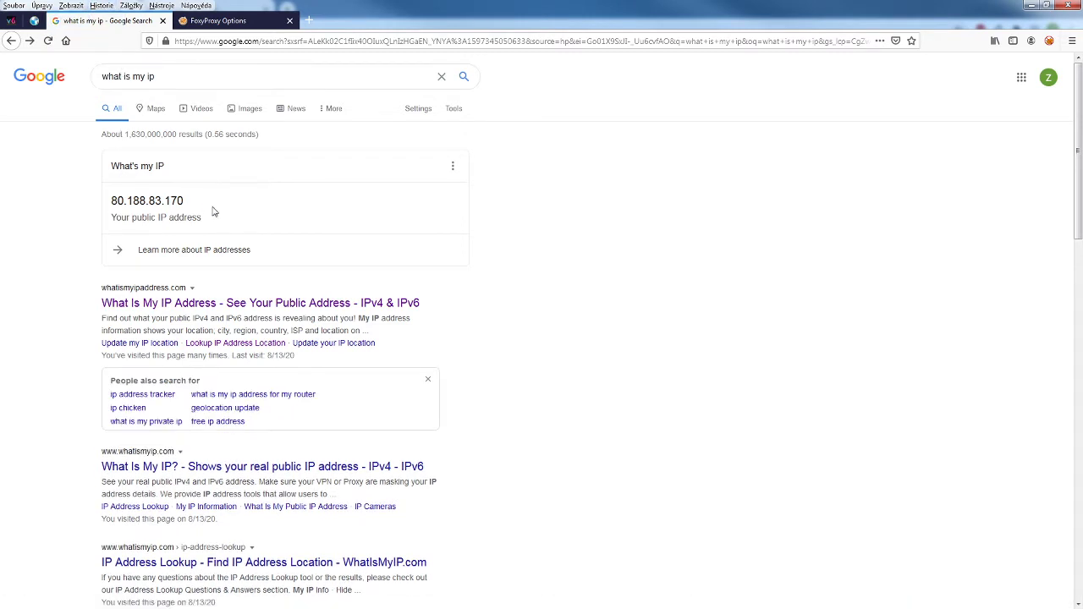
pyautogui.moveTo(124, 196); pyautogui.dragTo(115, 197)
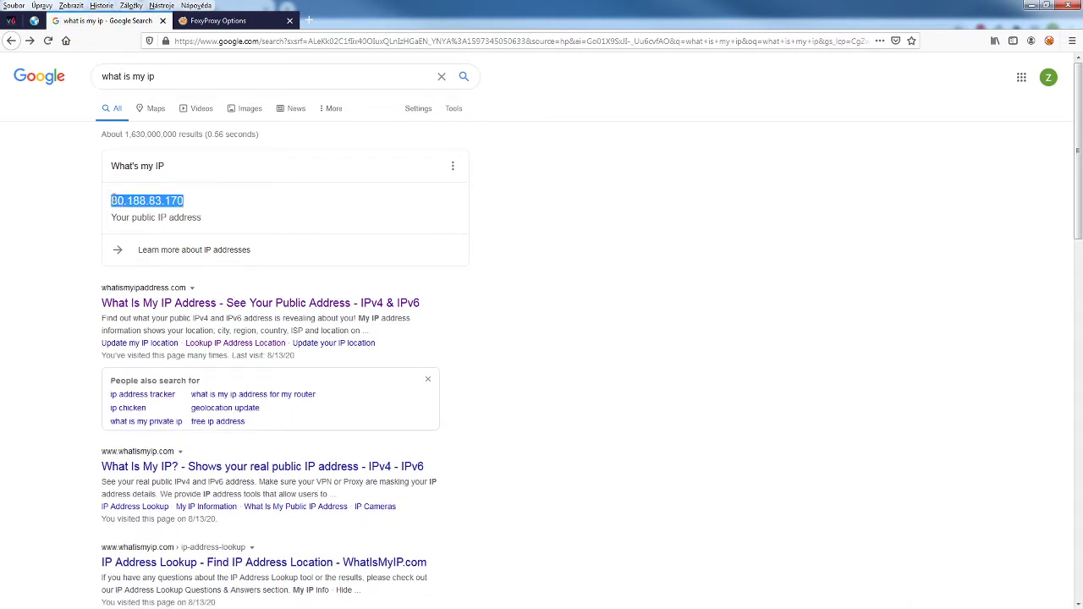
pyautogui.moveTo(203, 209); pyautogui.dragTo(70, 201)
pyautogui.click(316, 264)
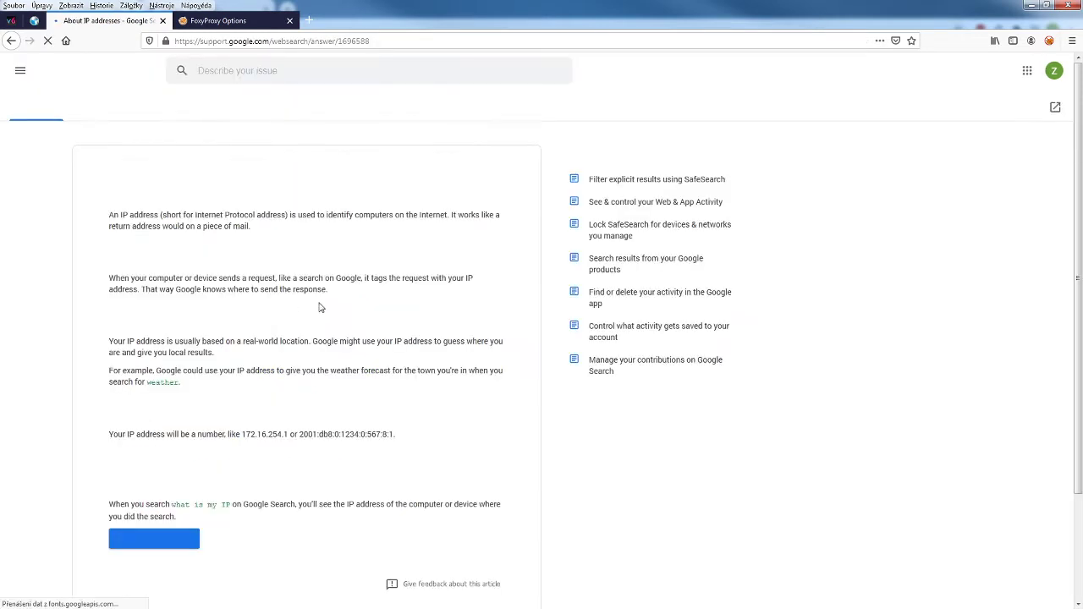
pyautogui.click(11, 40)
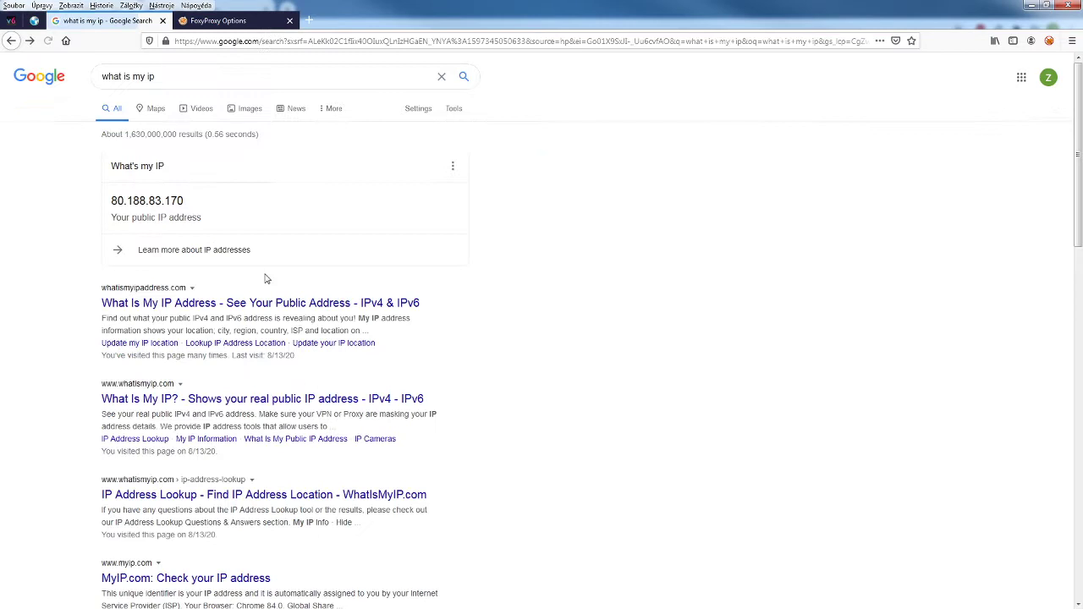
pyautogui.click(232, 306)
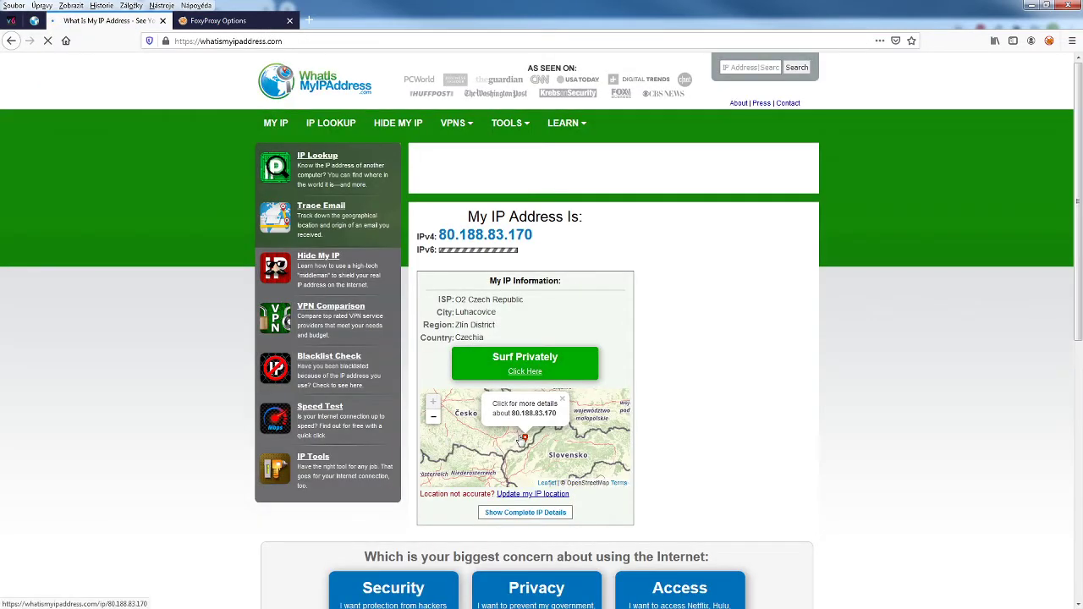
pyautogui.click(11, 41)
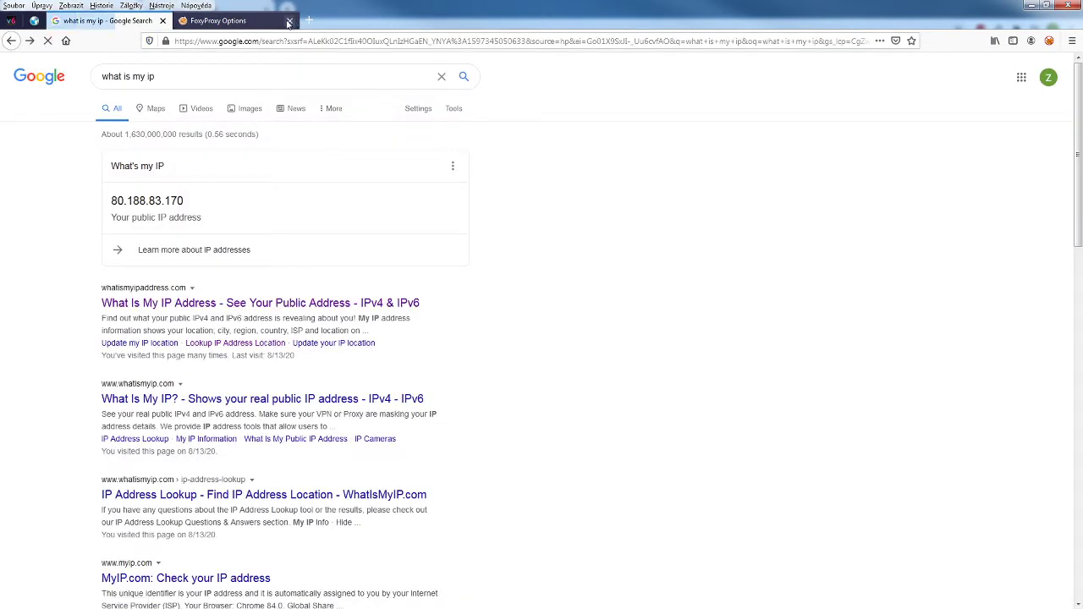
# Close the FoxyProxy Options page and activate the proxy 45.63.119.65:50095 for all URLs.
pyautogui.click(289, 20)
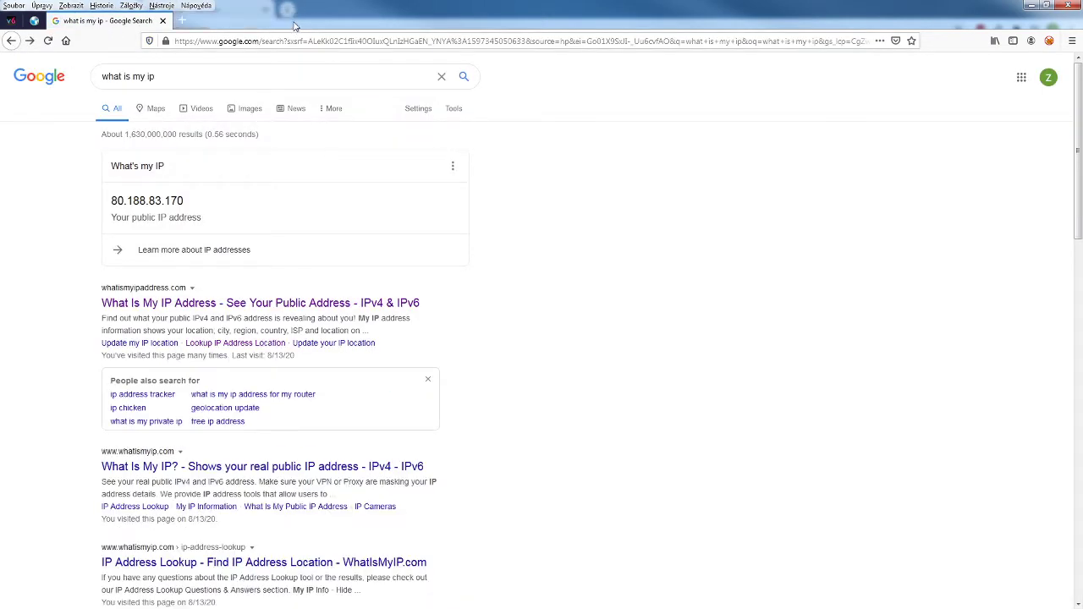
pyautogui.click(1048, 43)
pyautogui.scroll(-5, 945, 169)
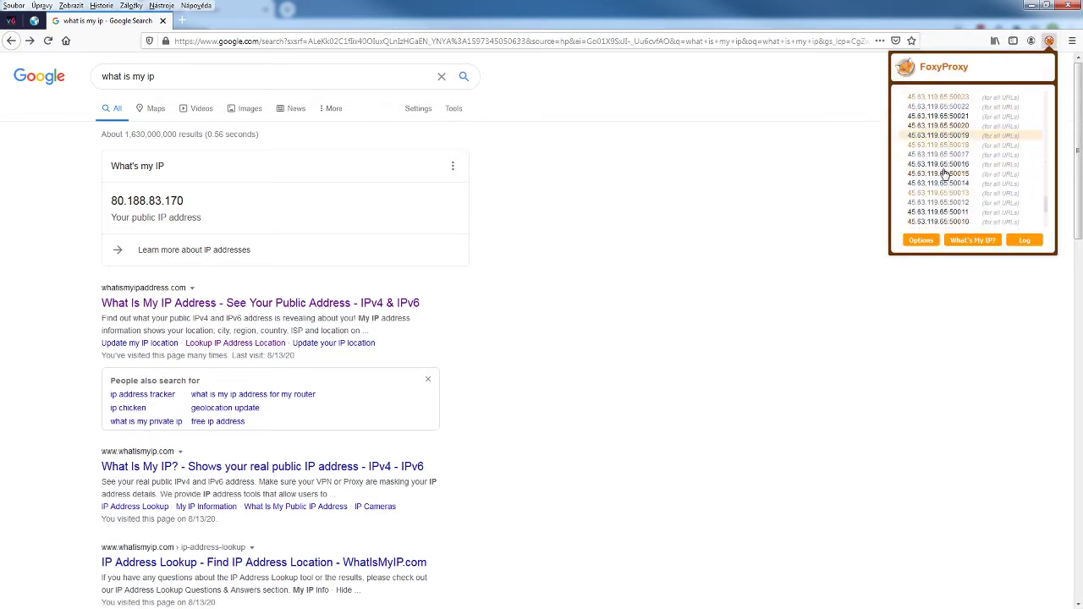
pyautogui.scroll(10, 945, 173)
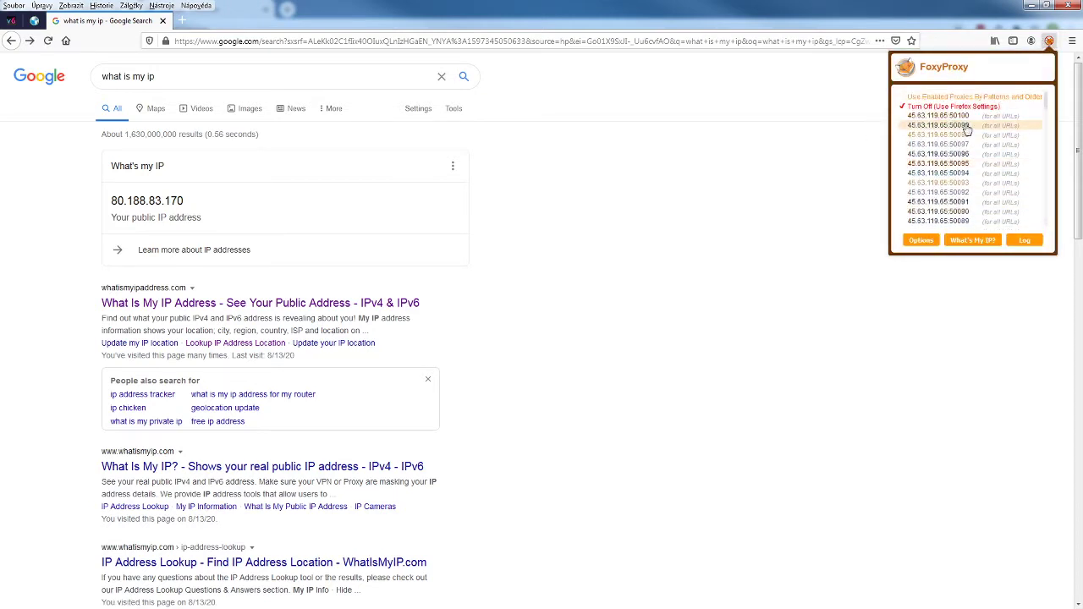
pyautogui.click(939, 164)
# Reload the IP search to check the proxied public address, and inspect its location on whatismyipaddress.com with the map zoomed out.
pyautogui.click(49, 40)
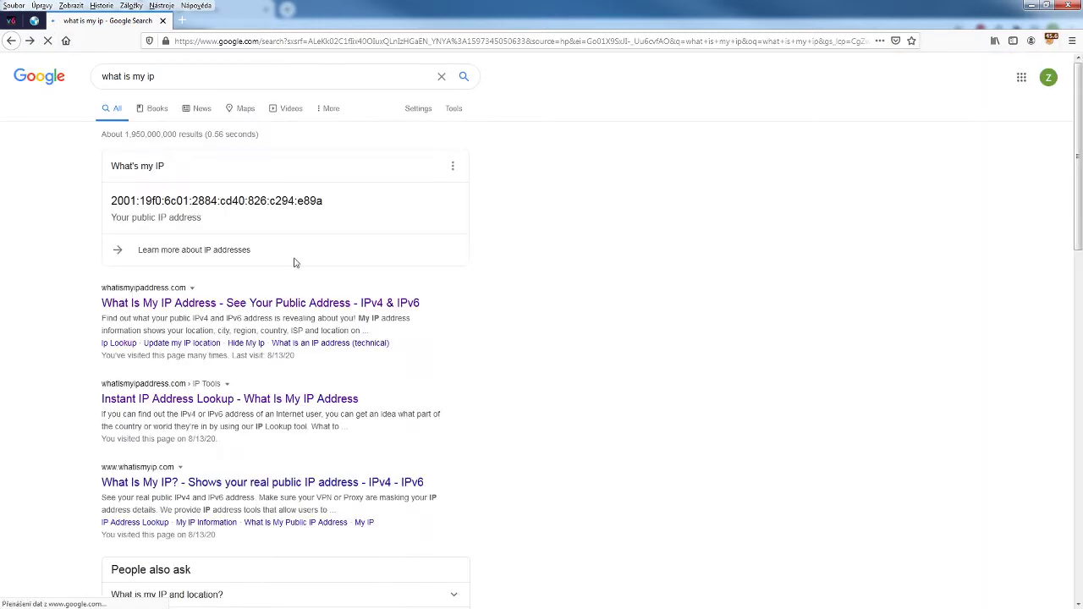
pyautogui.moveTo(332, 206); pyautogui.dragTo(106, 207)
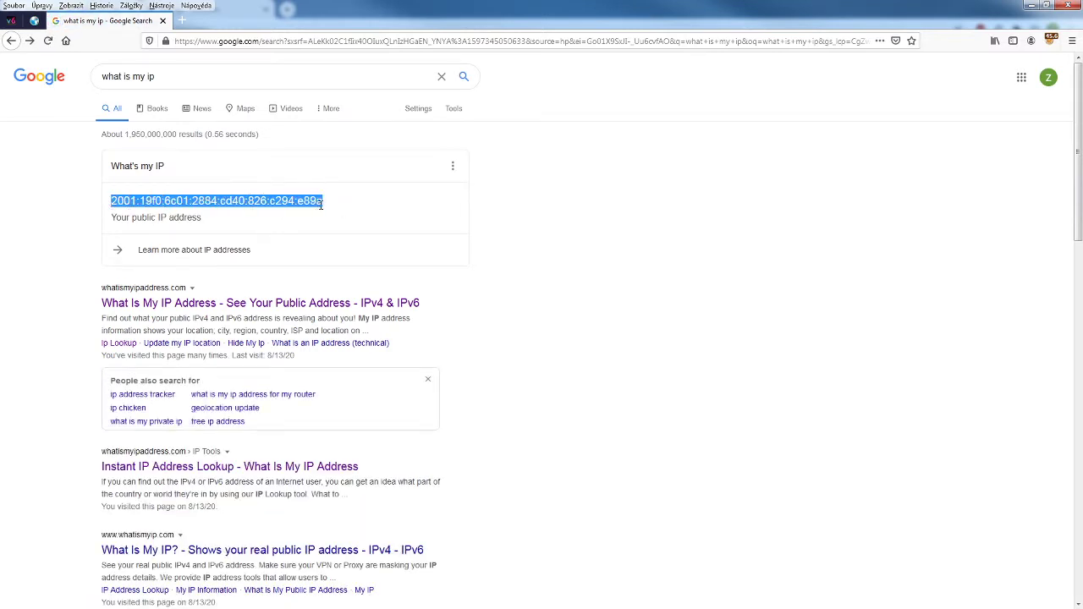
pyautogui.click(359, 302)
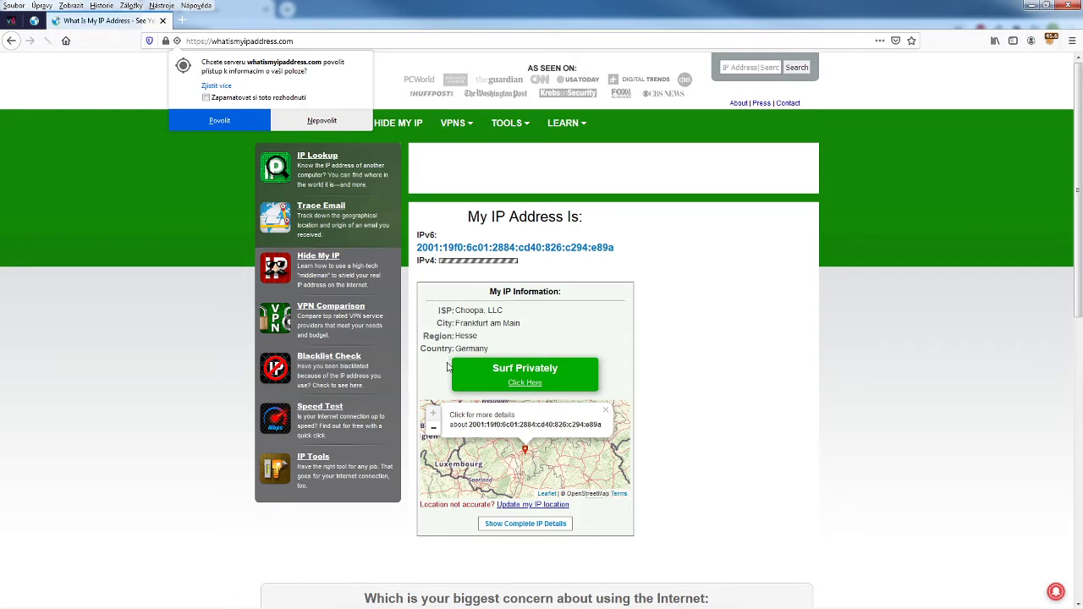
pyautogui.click(432, 428)
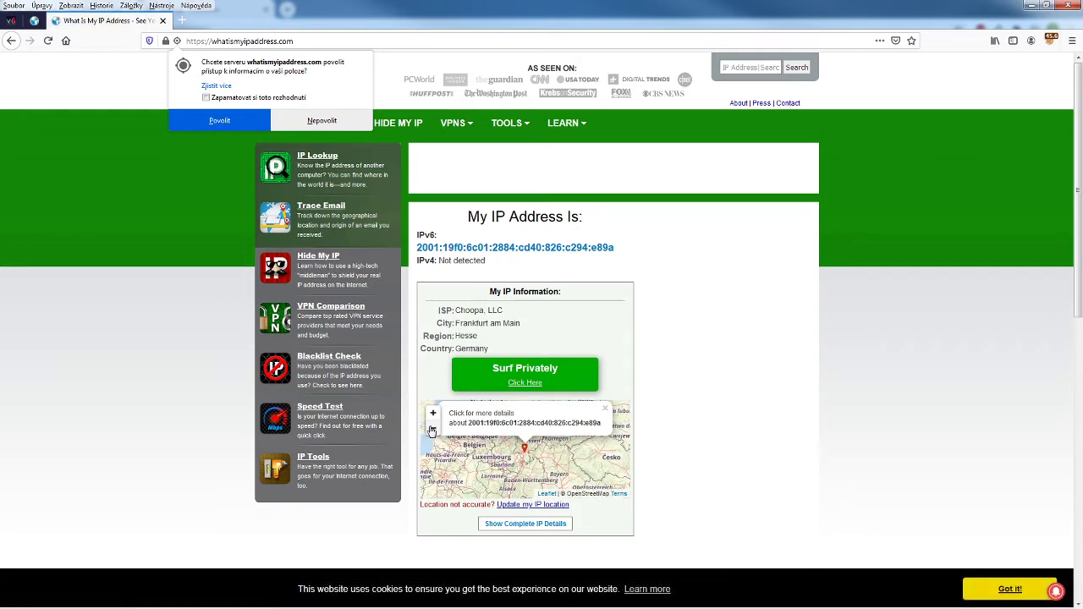
pyautogui.click(433, 428)
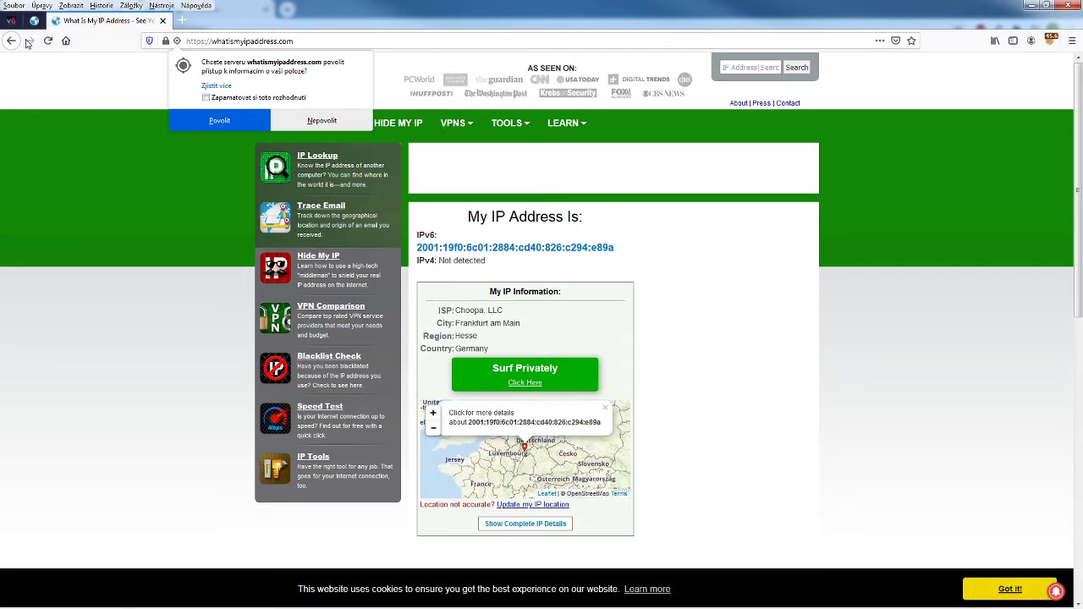
pyautogui.click(12, 41)
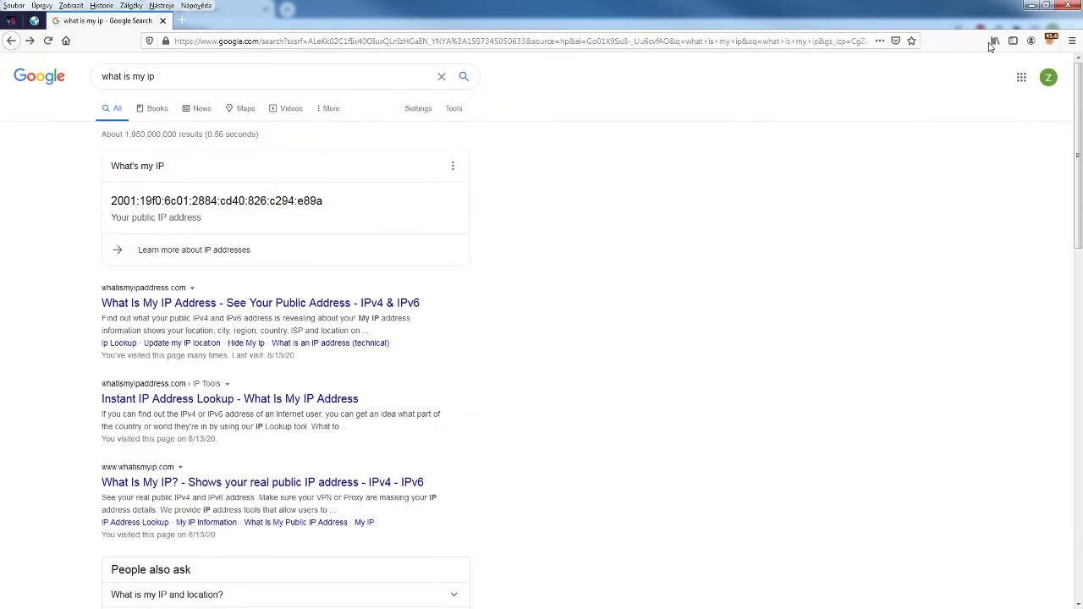
# Switch FoxyProxy to another proxy near the end of its list and reload the IP search.
pyautogui.click(1051, 39)
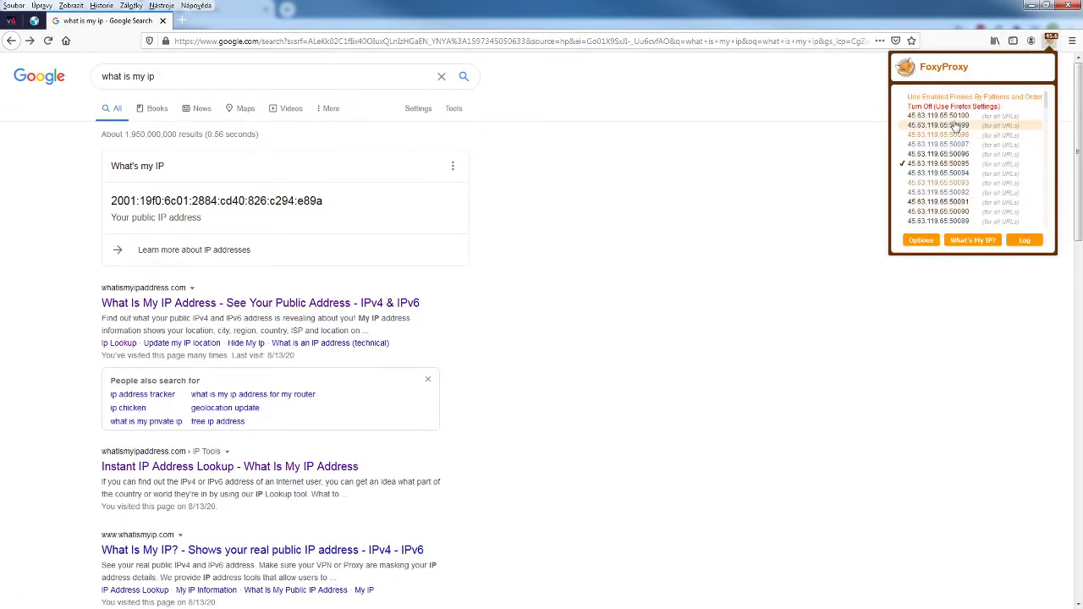
pyautogui.scroll(-15, 955, 136)
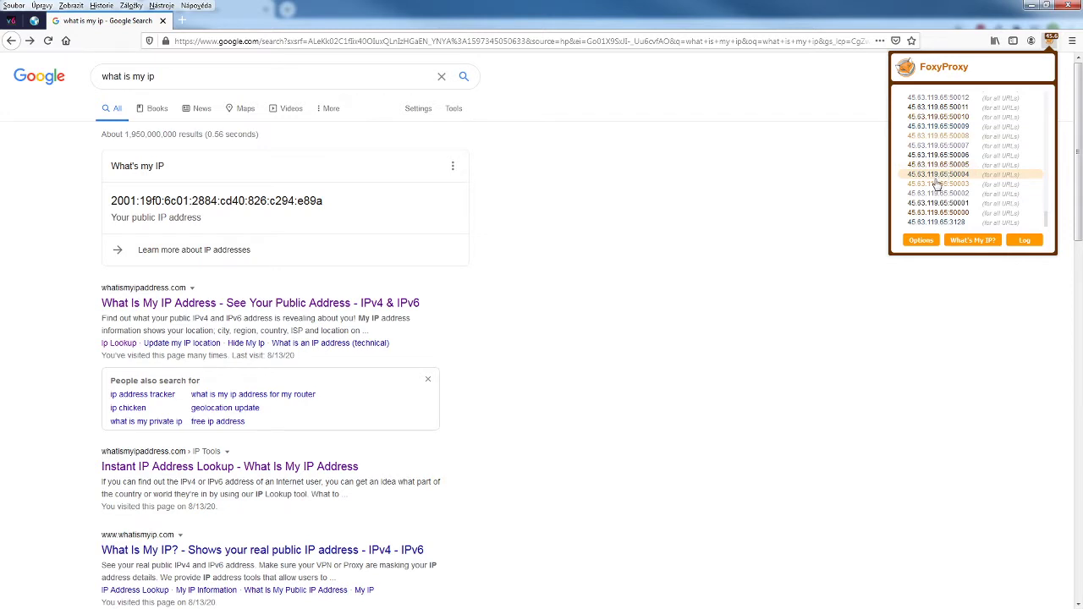
pyautogui.click(47, 43)
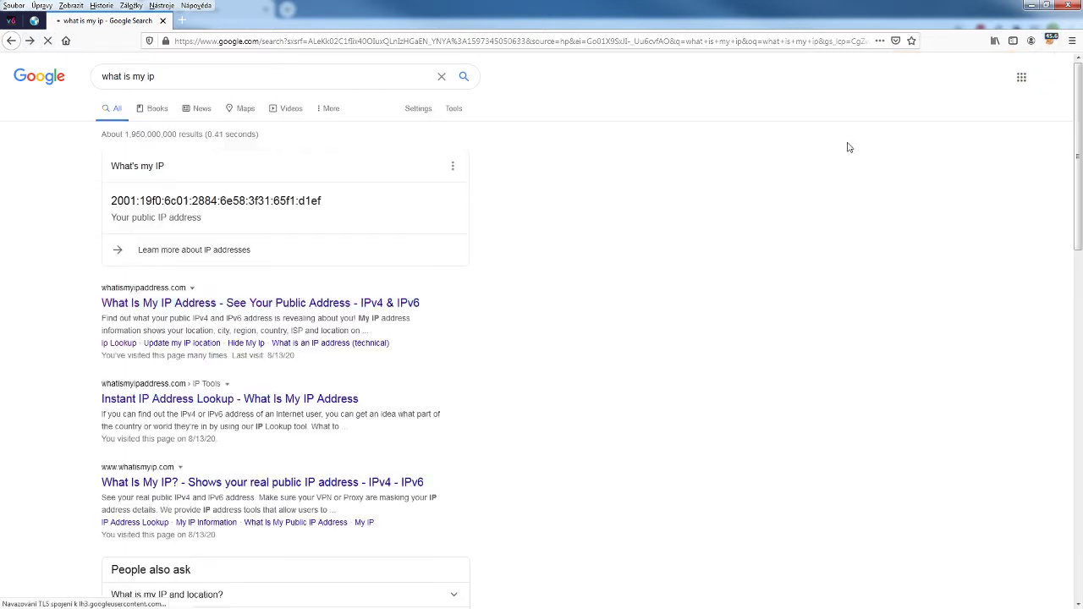
# Activate the proxy 45.63.119.65:50021 in FoxyProxy and reload the IP search to check the public address.
pyautogui.click(1052, 41)
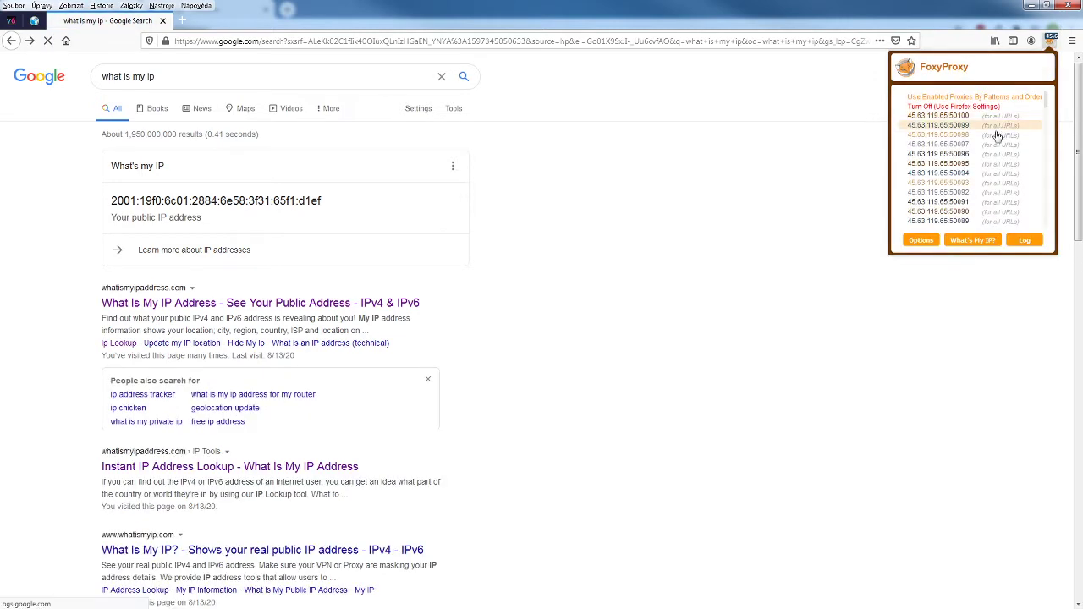
pyautogui.scroll(-5, 965, 170)
pyautogui.scroll(-10, 954, 197)
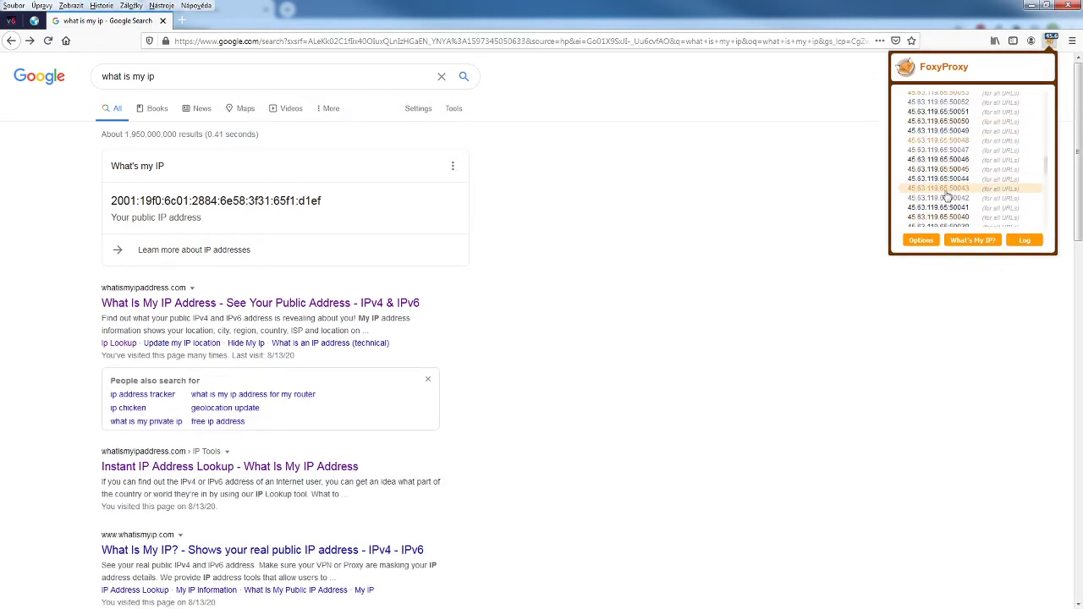
pyautogui.click(938, 161)
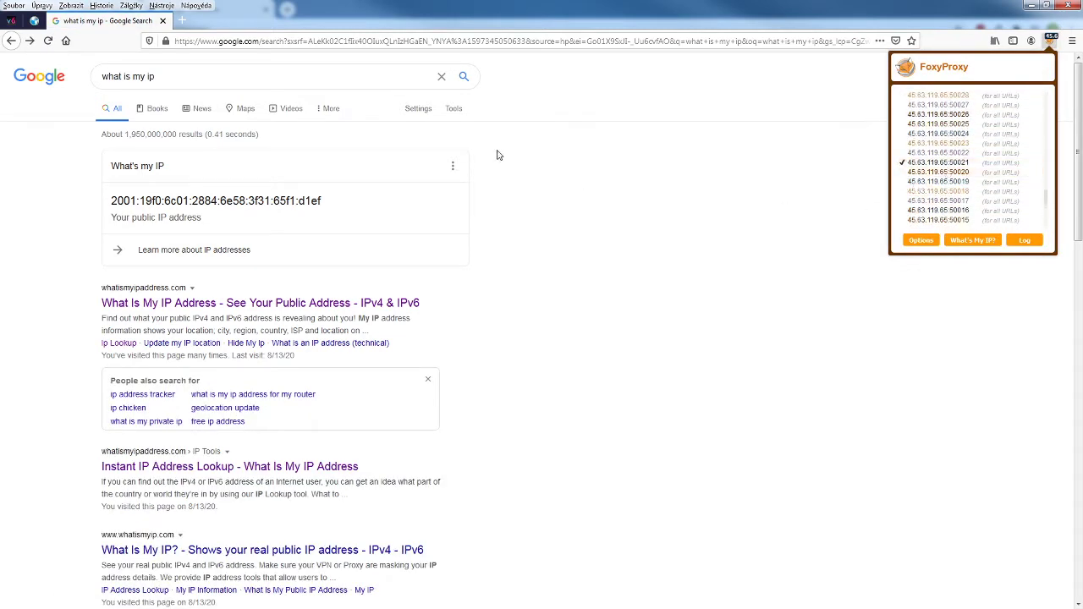
pyautogui.click(48, 40)
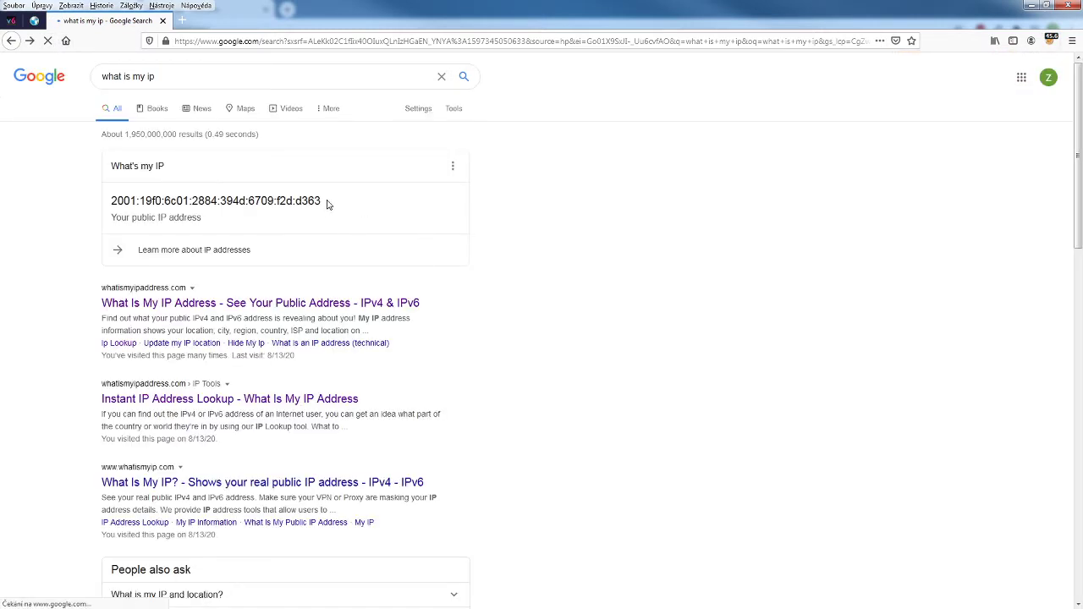
# Activate the proxy 45.63.119.65:3128 in FoxyProxy and reload the IP search to check the public address.
pyautogui.moveTo(328, 204); pyautogui.dragTo(99, 201)
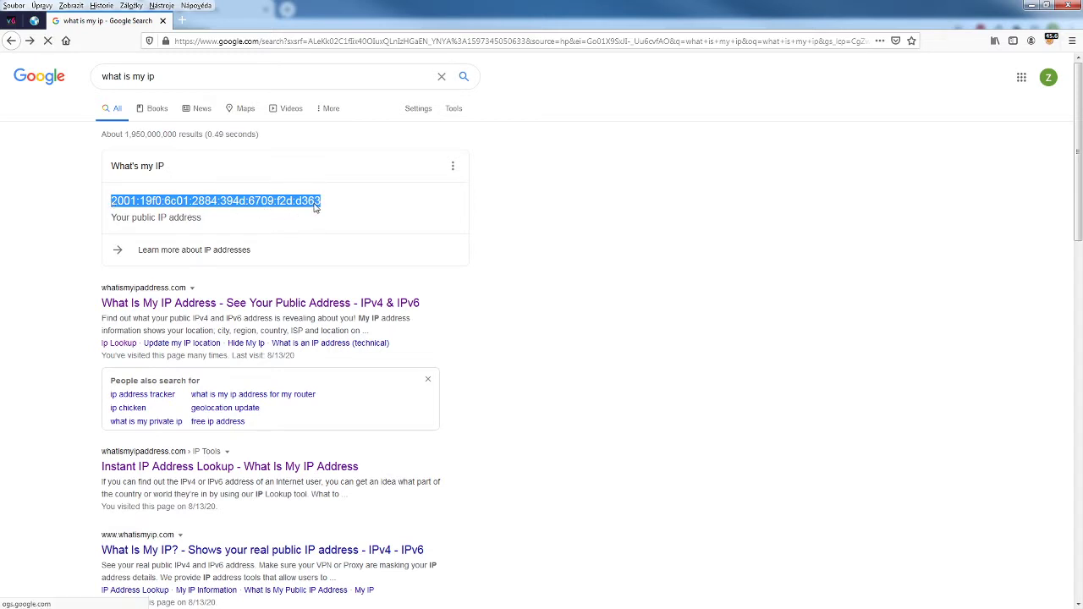
pyautogui.click(861, 285)
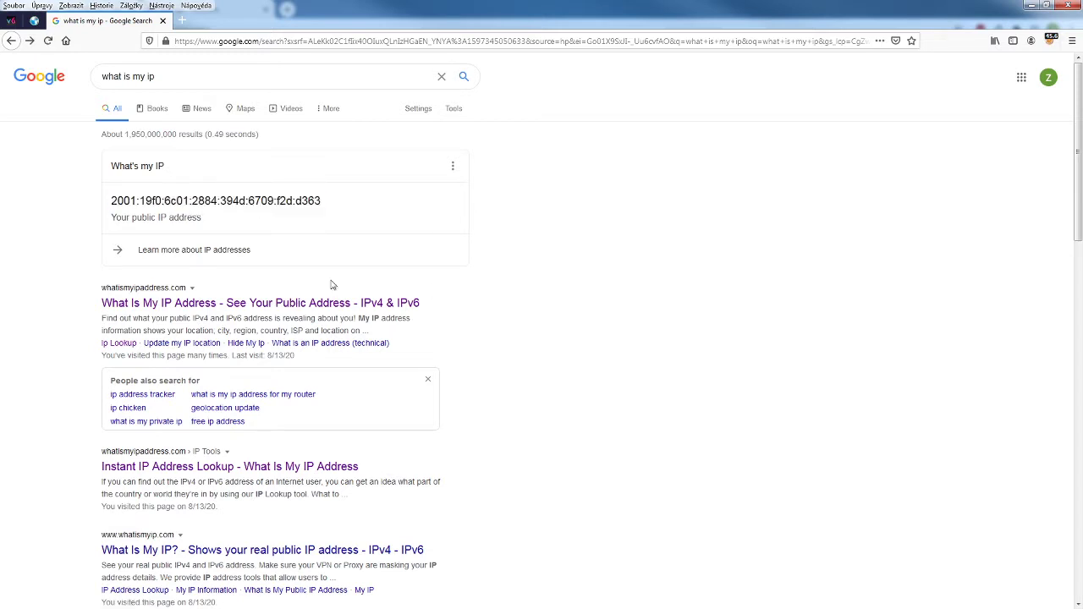
pyautogui.click(1050, 44)
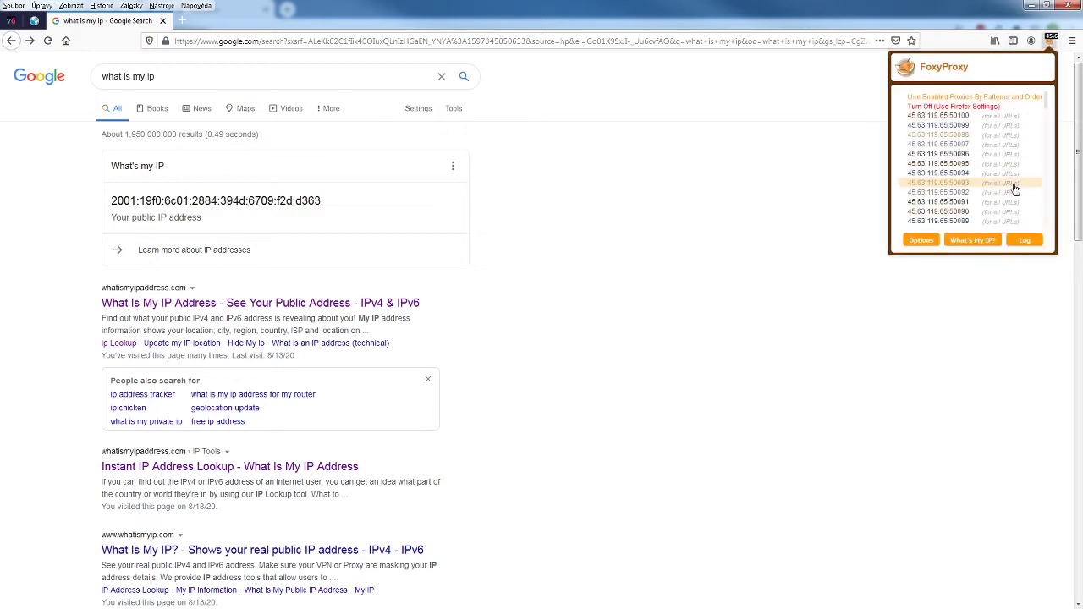
pyautogui.scroll(-10, 979, 144)
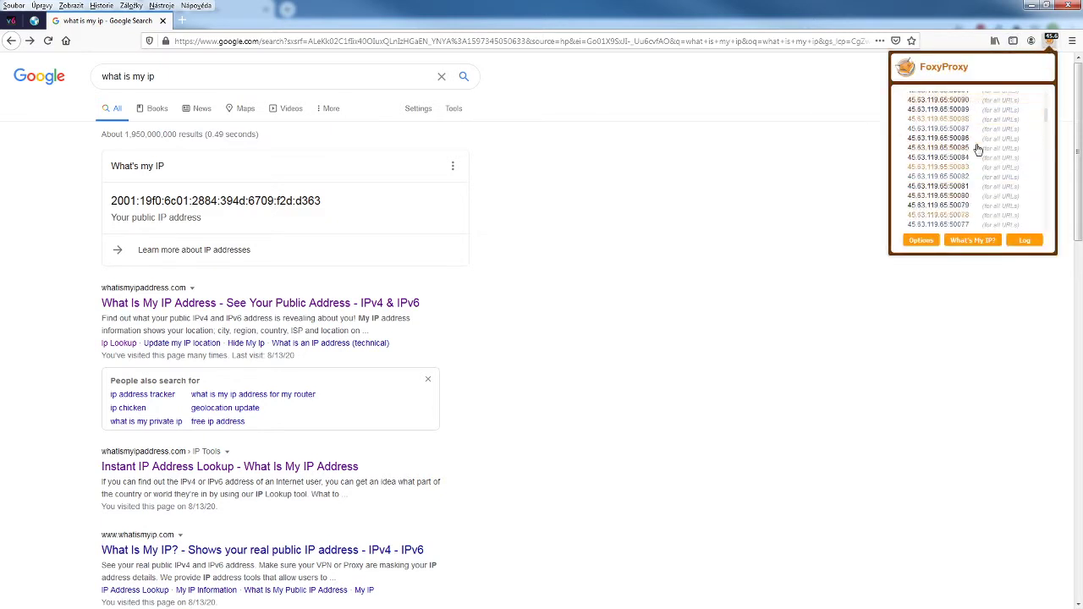
pyautogui.scroll(-5, 979, 150)
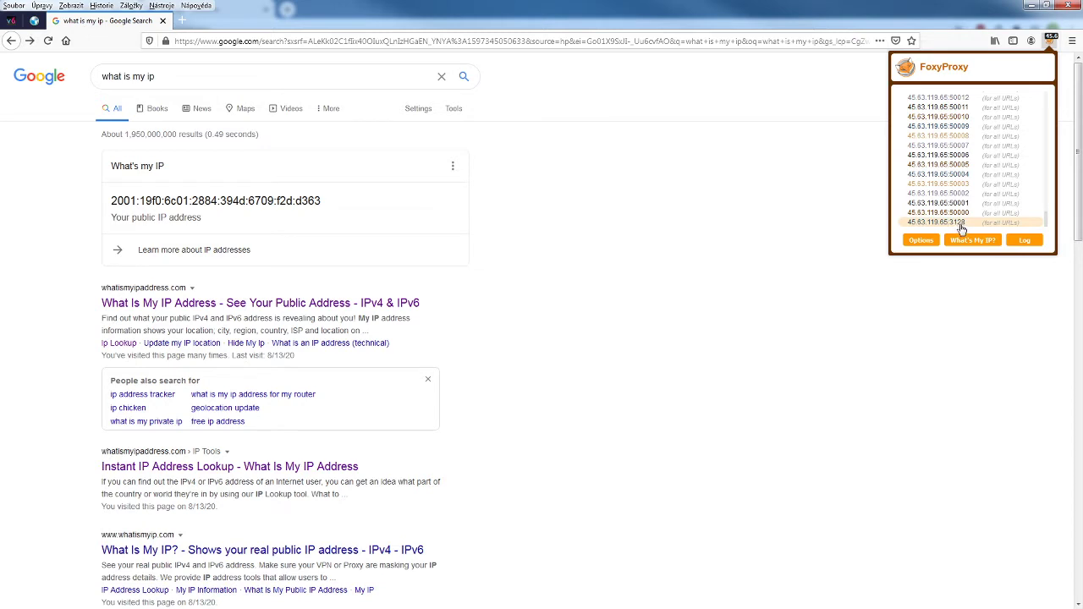
pyautogui.click(728, 239)
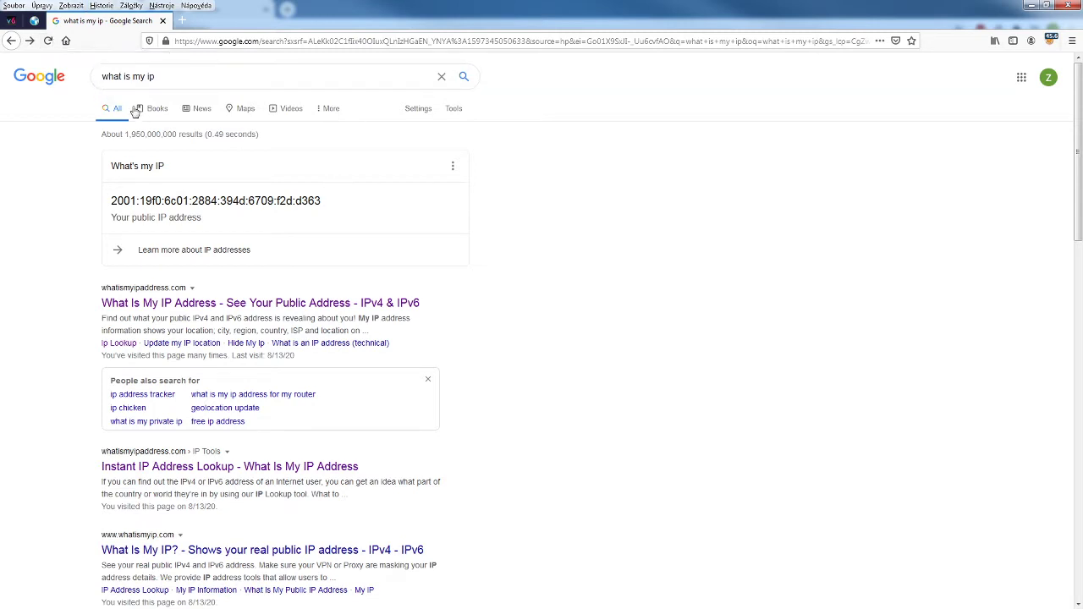
pyautogui.click(48, 41)
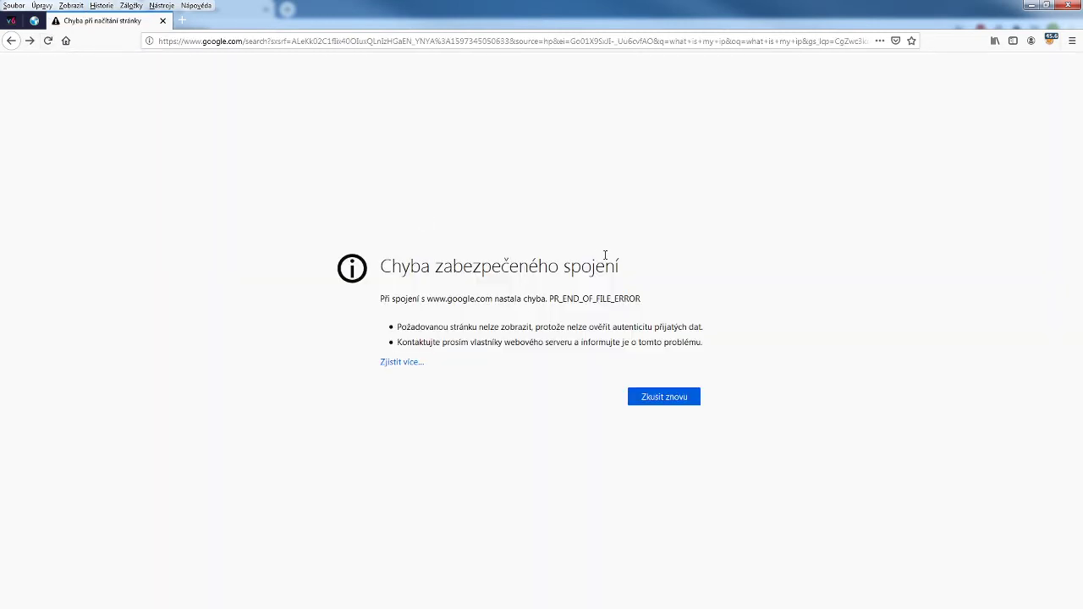
# Change the proxy type of 45.63.119.65:3128 to SOCKS5 in the FoxyProxy options and save it.
pyautogui.click(1046, 42)
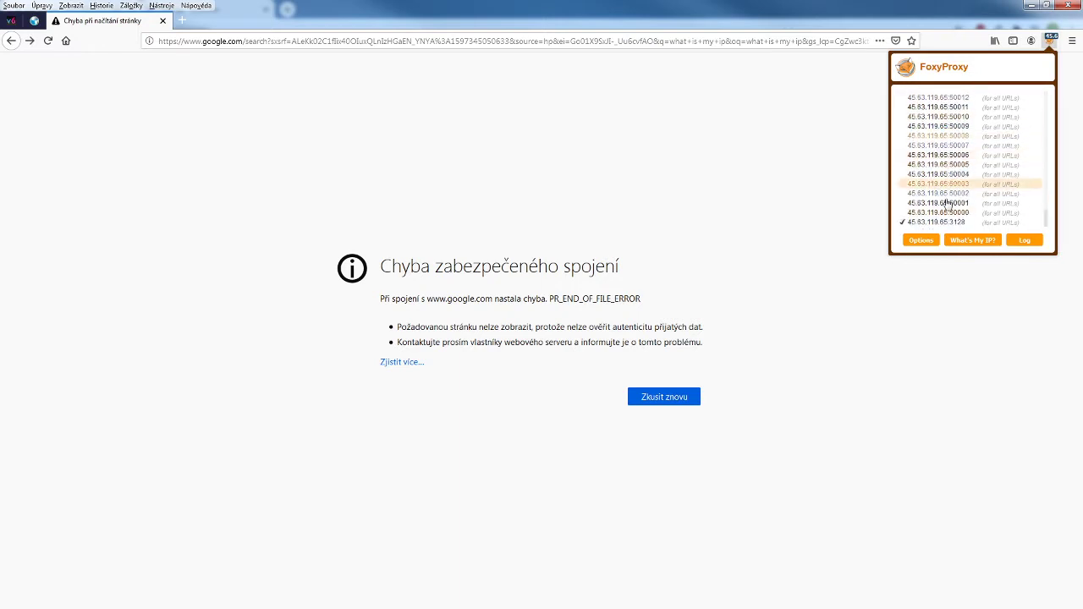
pyautogui.click(920, 240)
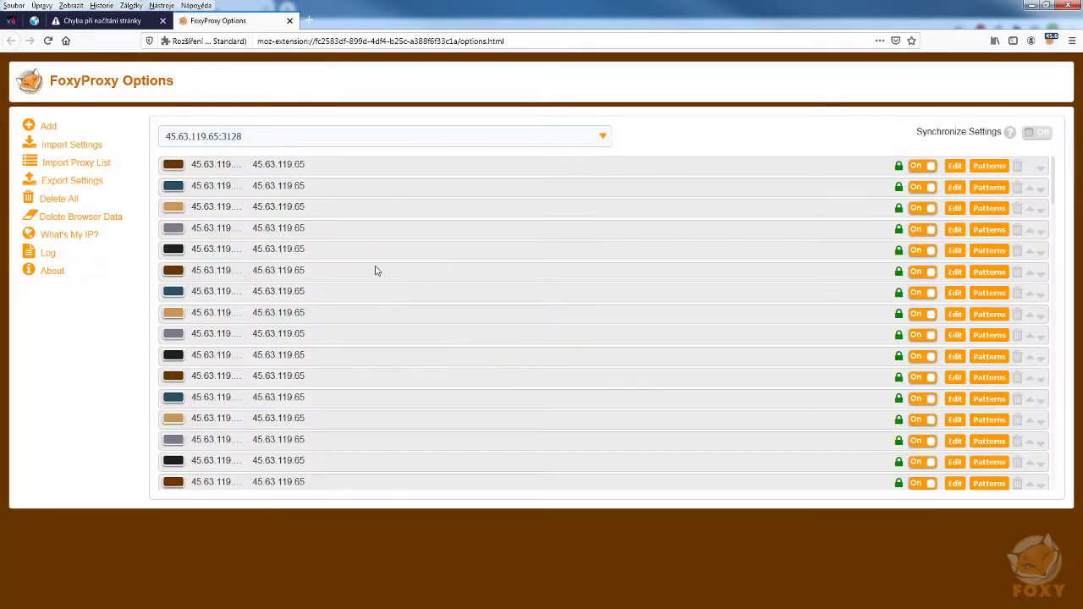
pyautogui.scroll(-10, 633, 442)
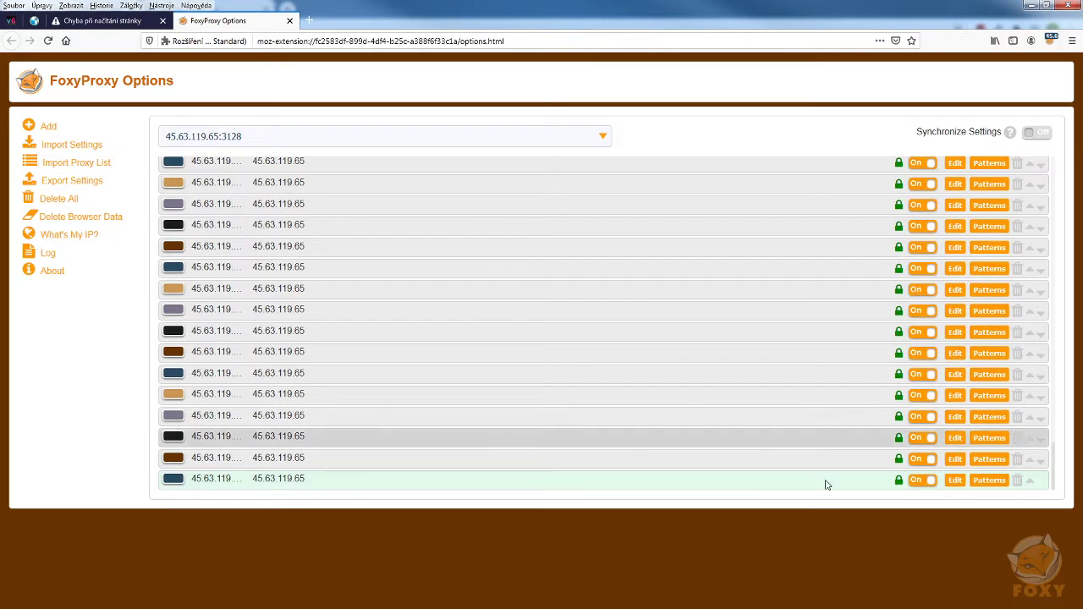
pyautogui.click(954, 479)
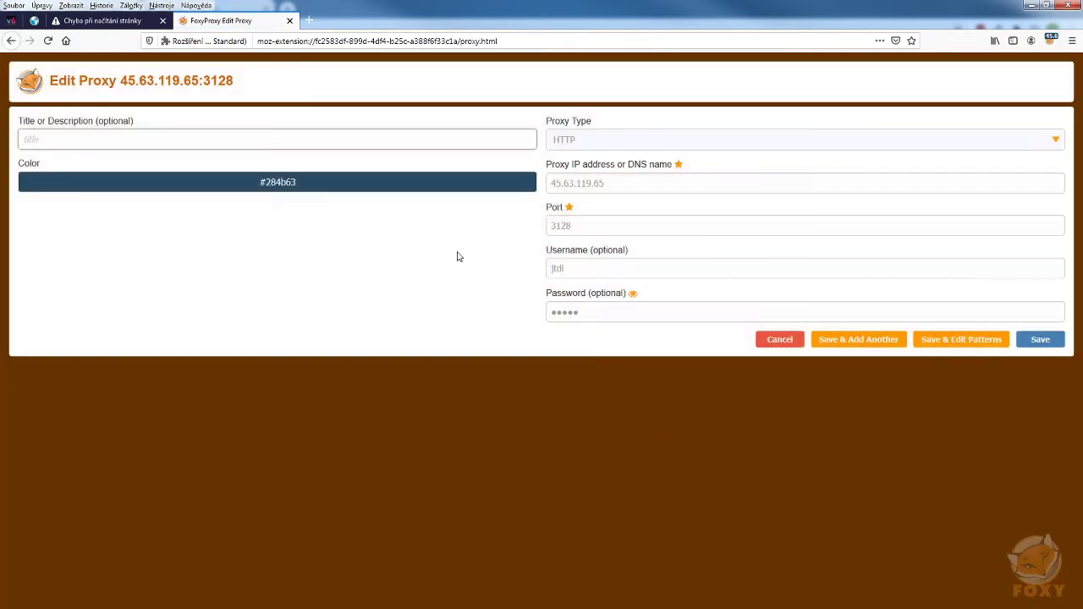
pyautogui.click(594, 144)
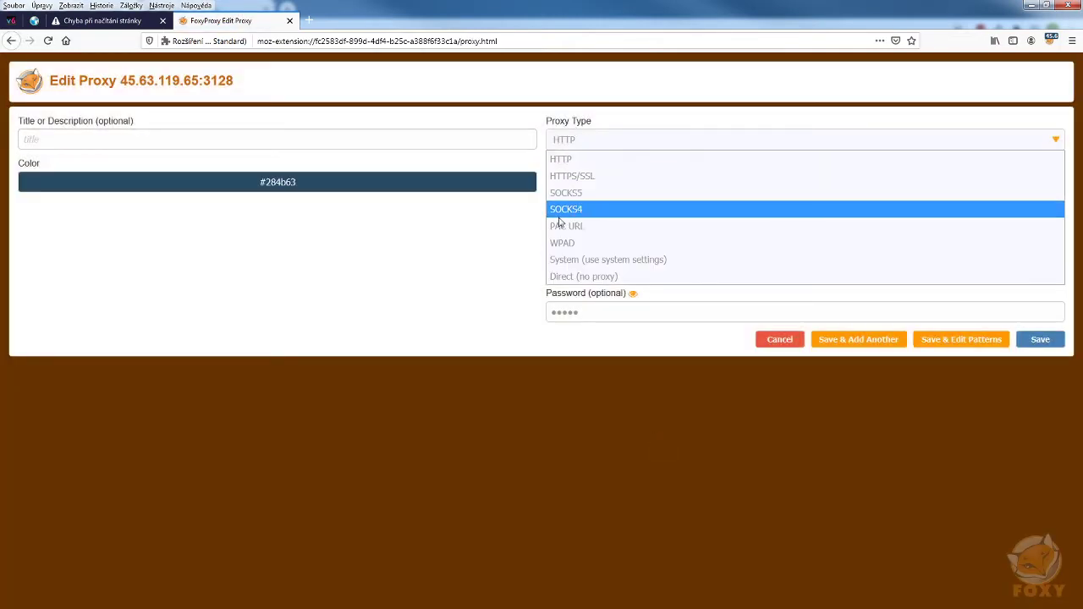
pyautogui.click(584, 193)
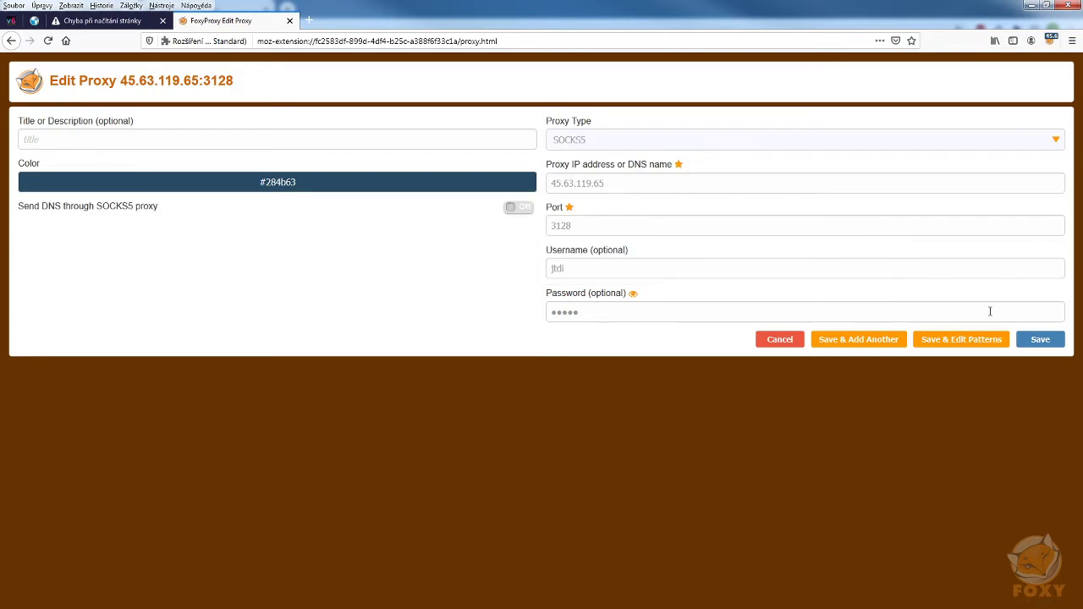
pyautogui.click(1040, 340)
# Check the public IP address in the reloaded search and on whatismyipaddress.com, closing that page and the FoxyProxy Options page.
pyautogui.click(100, 20)
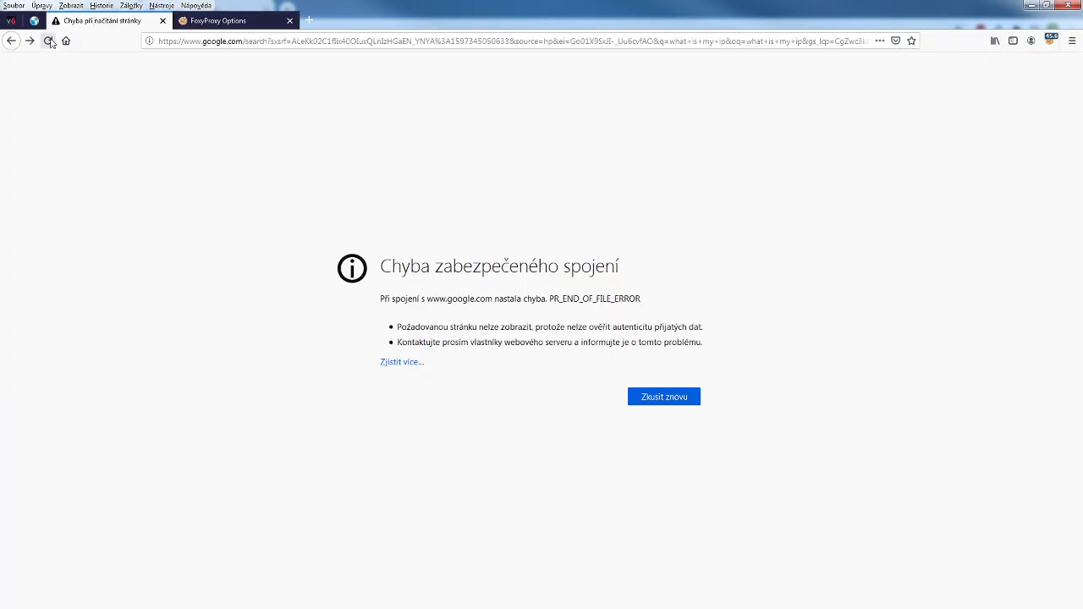
pyautogui.press('F5')
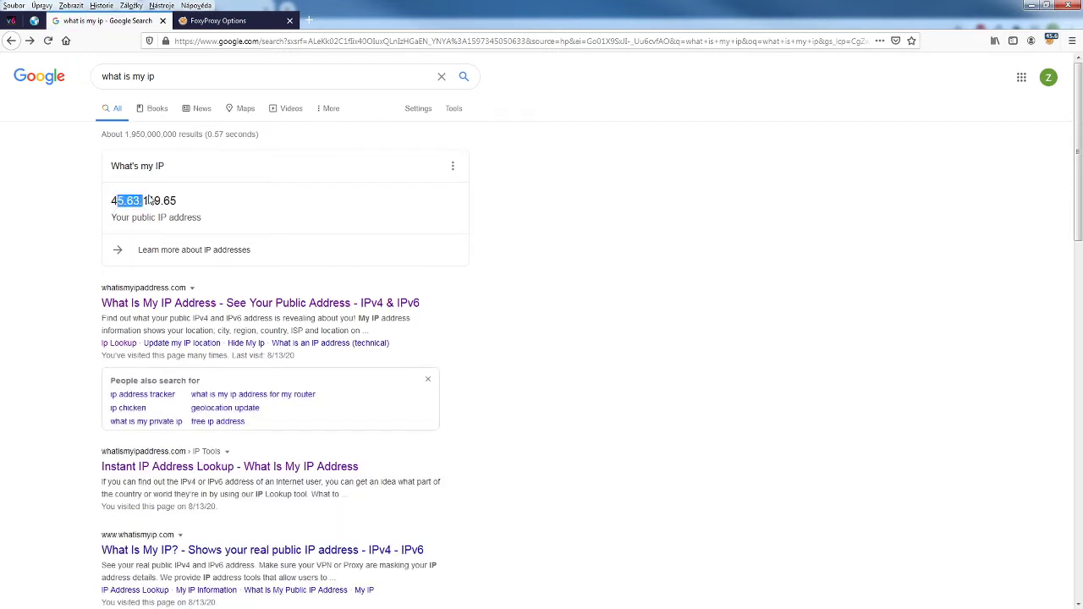
pyautogui.moveTo(150, 199); pyautogui.dragTo(162, 202)
pyautogui.click(197, 208)
pyautogui.click(198, 306)
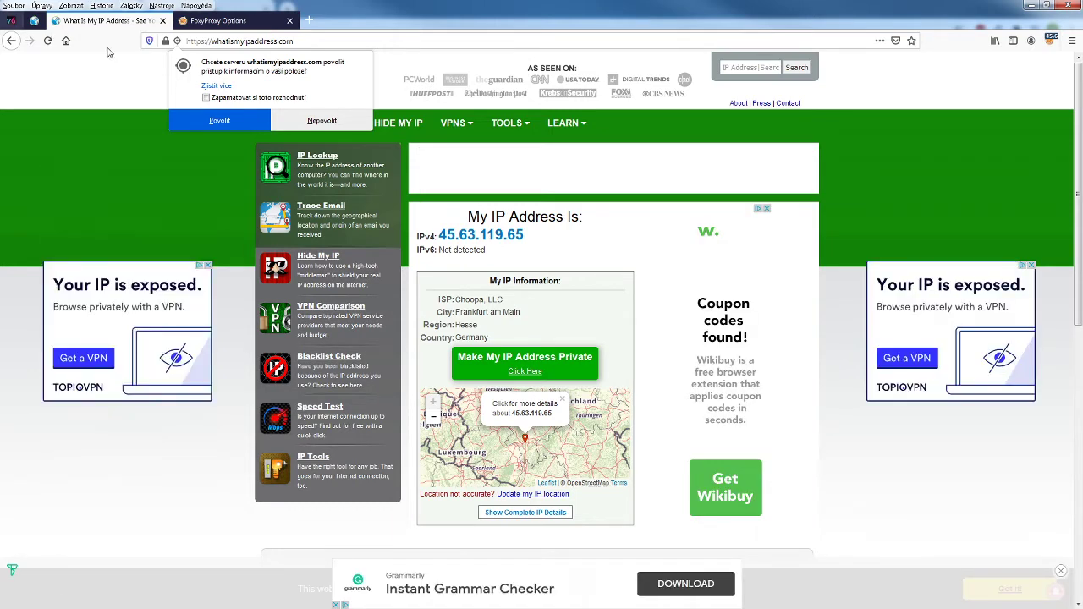
pyautogui.click(48, 41)
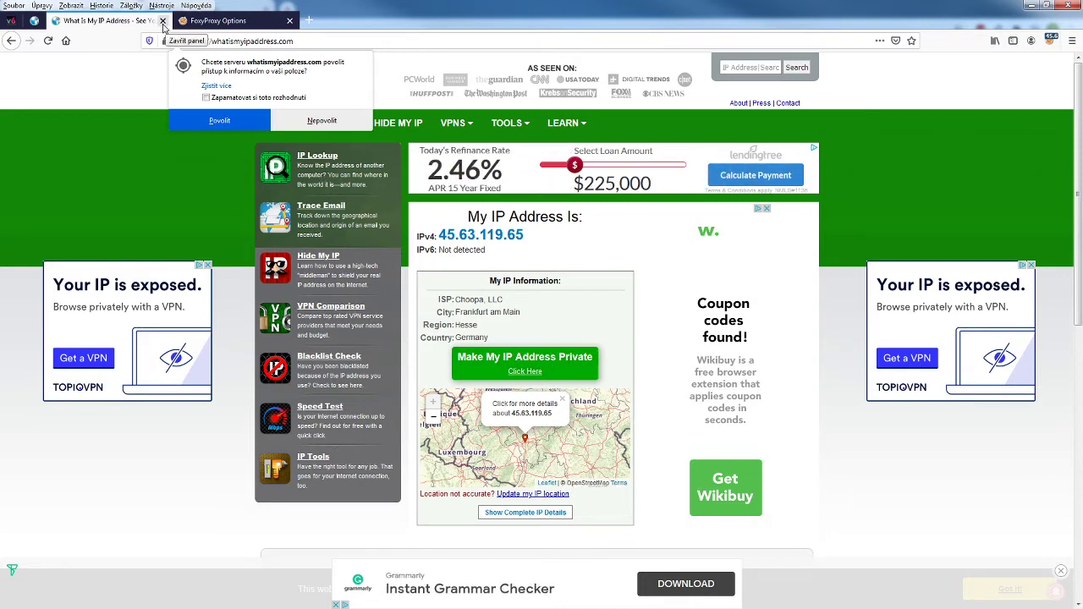
pyautogui.click(163, 21)
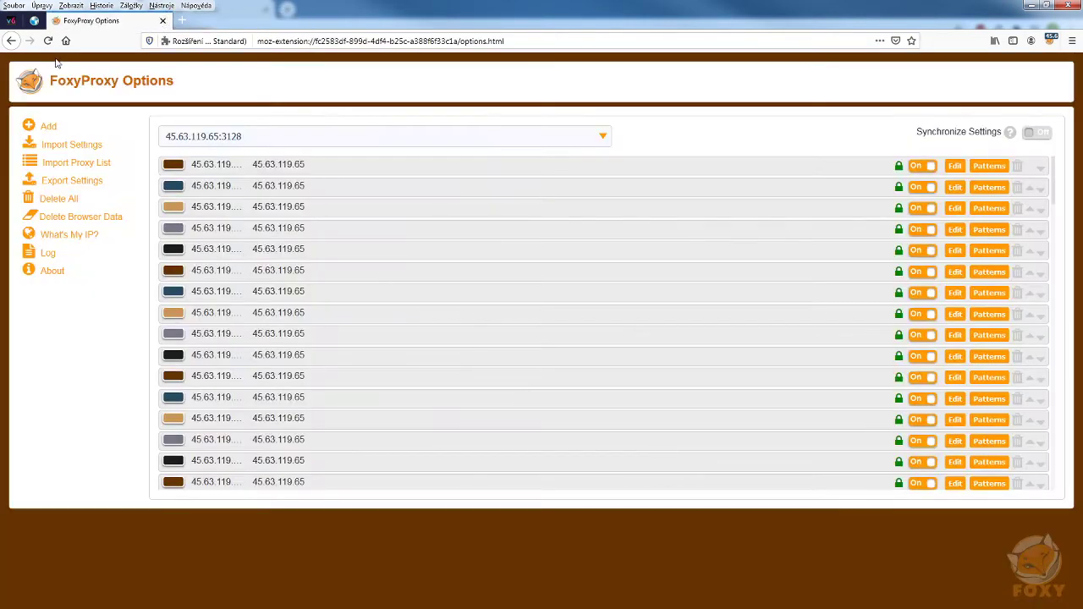
pyautogui.click(164, 20)
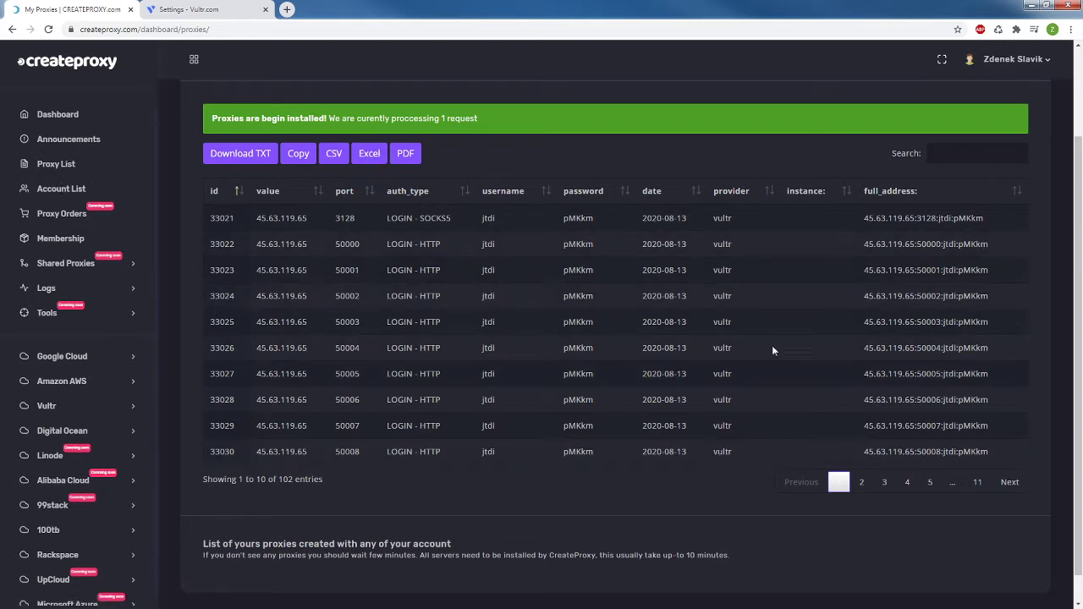
# Switch to CreateProxy in Chrome, terminate all servers of the VULTR 100 account, and check the proxy list.
pyautogui.click(59, 189)
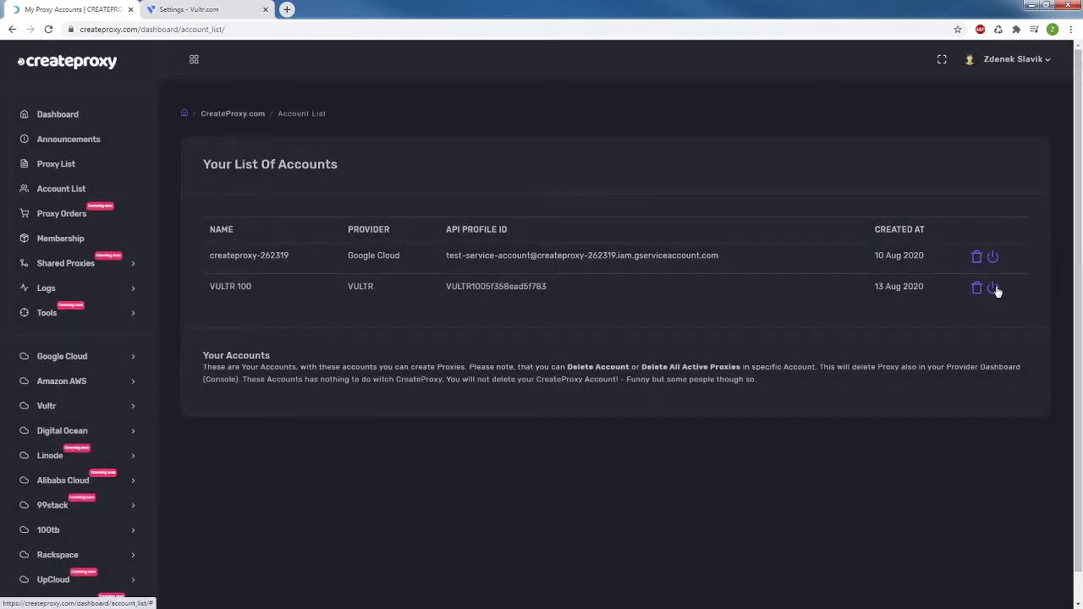
pyautogui.click(993, 289)
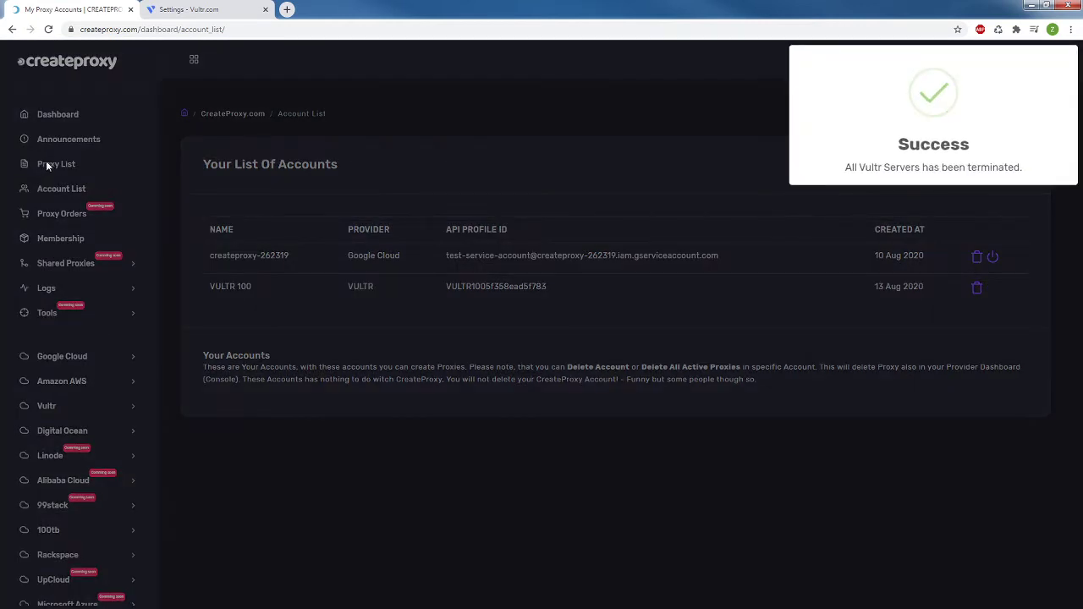
pyautogui.click(49, 164)
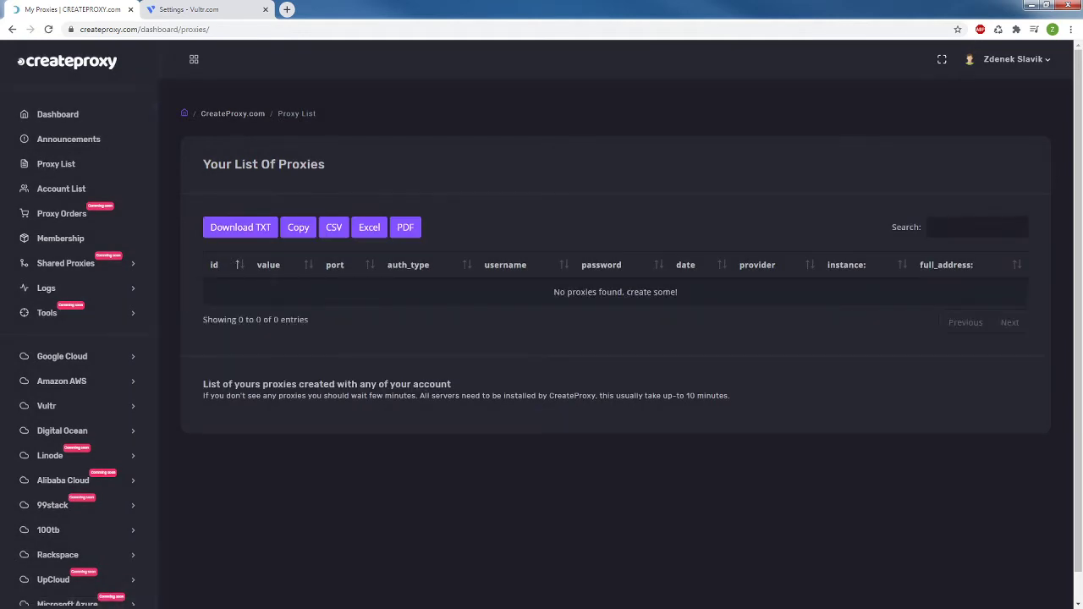
# View the Vultr API settings page and return to CreateProxy to open its account list.
pyautogui.click(245, 9)
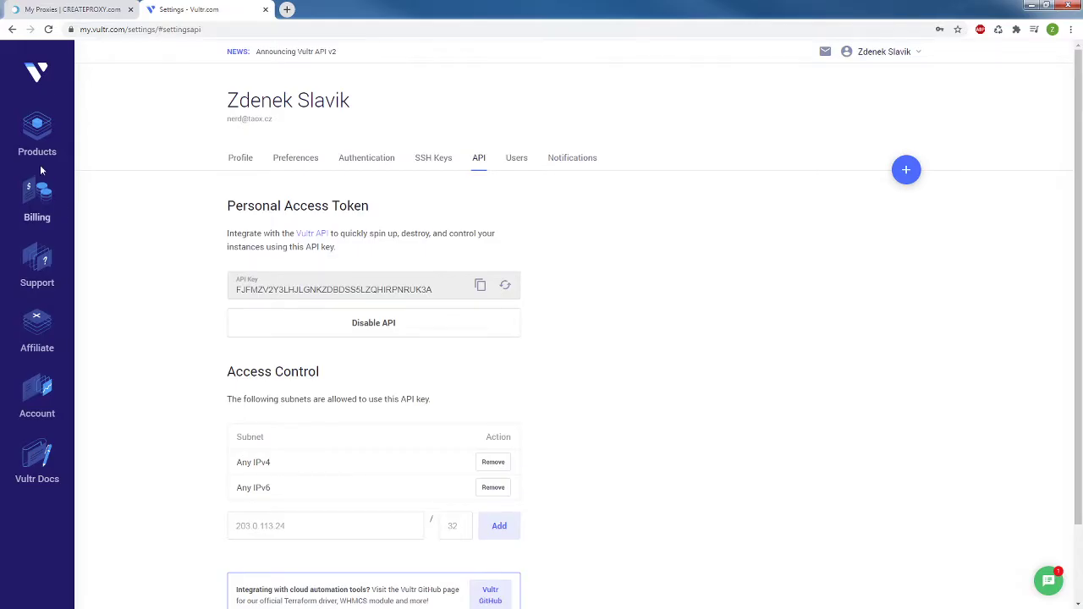
pyautogui.click(45, 5)
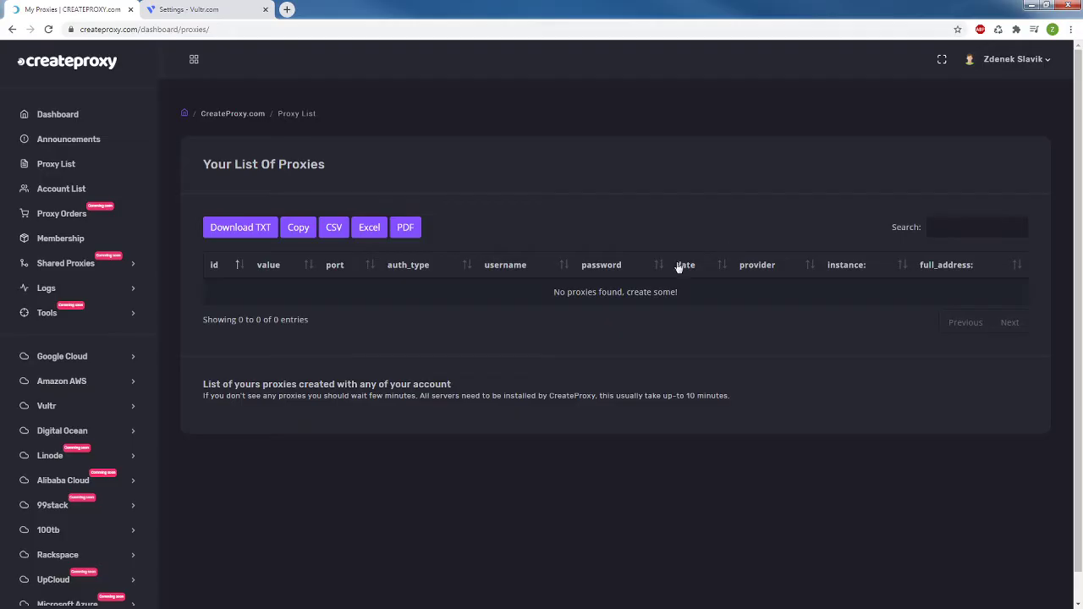
pyautogui.click(72, 188)
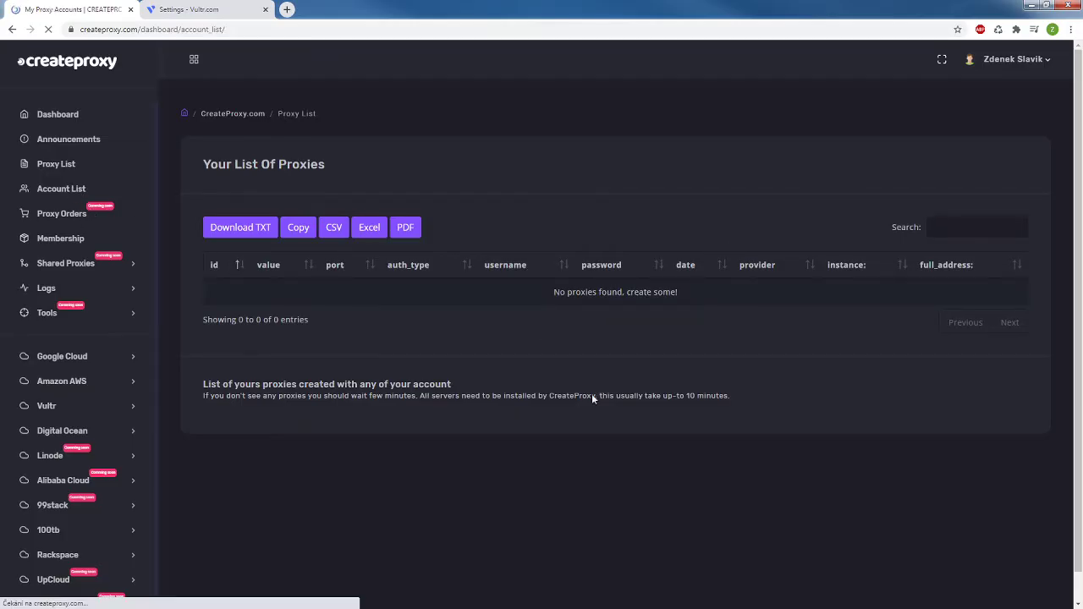
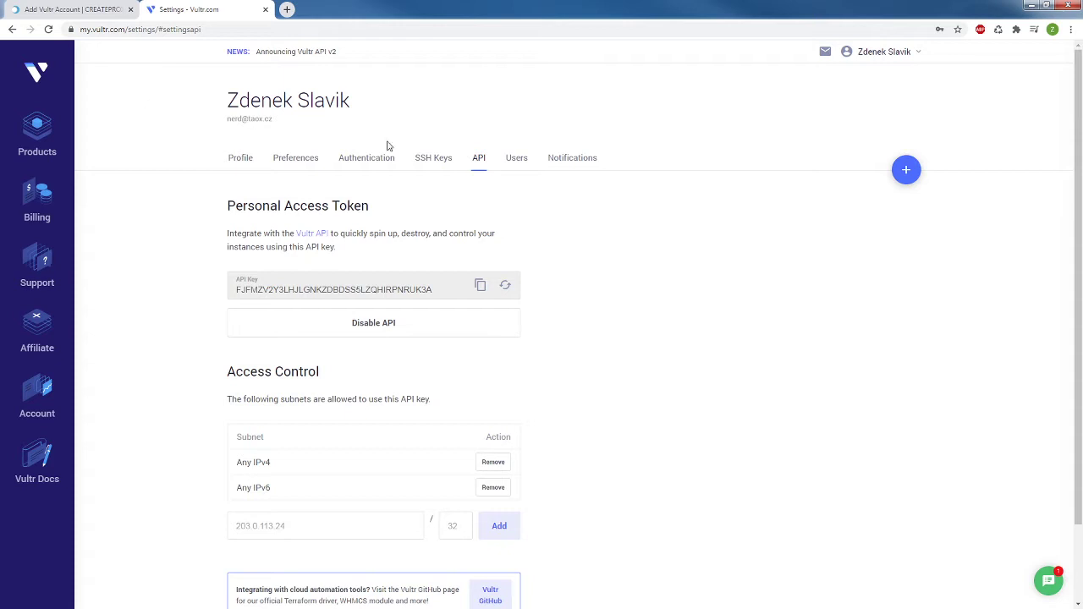
# Copy the API key from the Vultr API settings and paste it into the API key field of CreateProxy's Vultr account form.
pyautogui.click(906, 52)
pyautogui.click(833, 160)
pyautogui.click(480, 285)
pyautogui.click(63, 8)
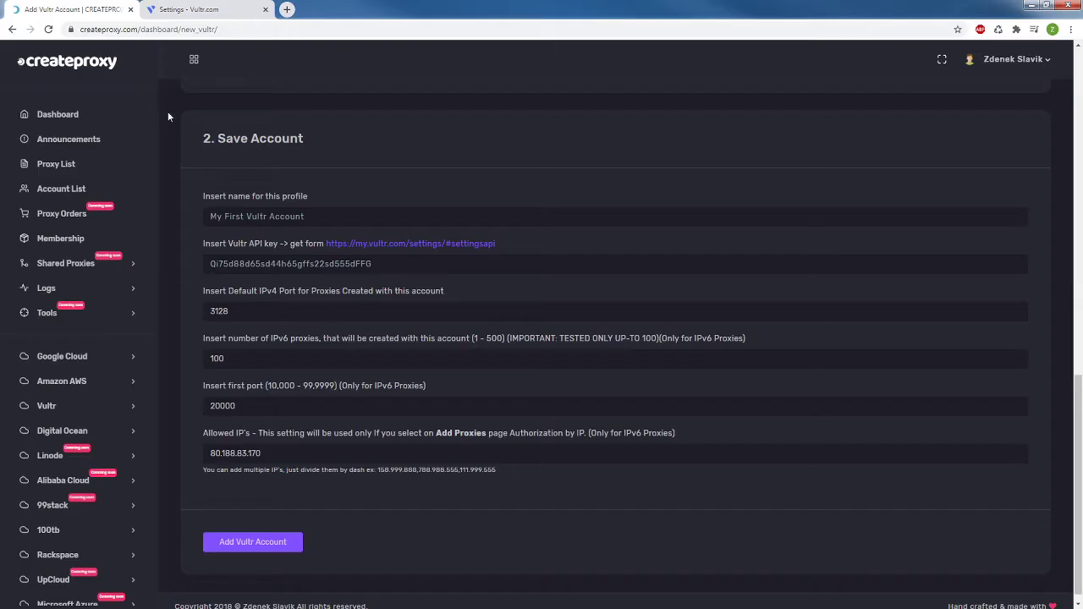
pyautogui.click(265, 264)
pyautogui.press('Down')
pyautogui.press('Down')
pyautogui.press('Return')
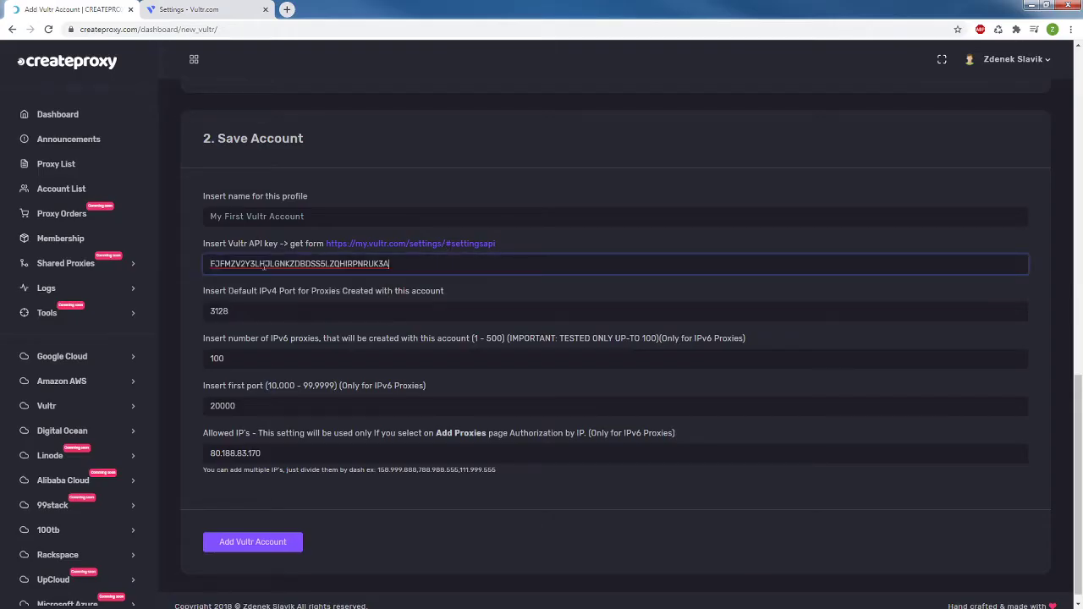
# Name the new Vultr account profile "VULTR 100".
pyautogui.click(297, 216)
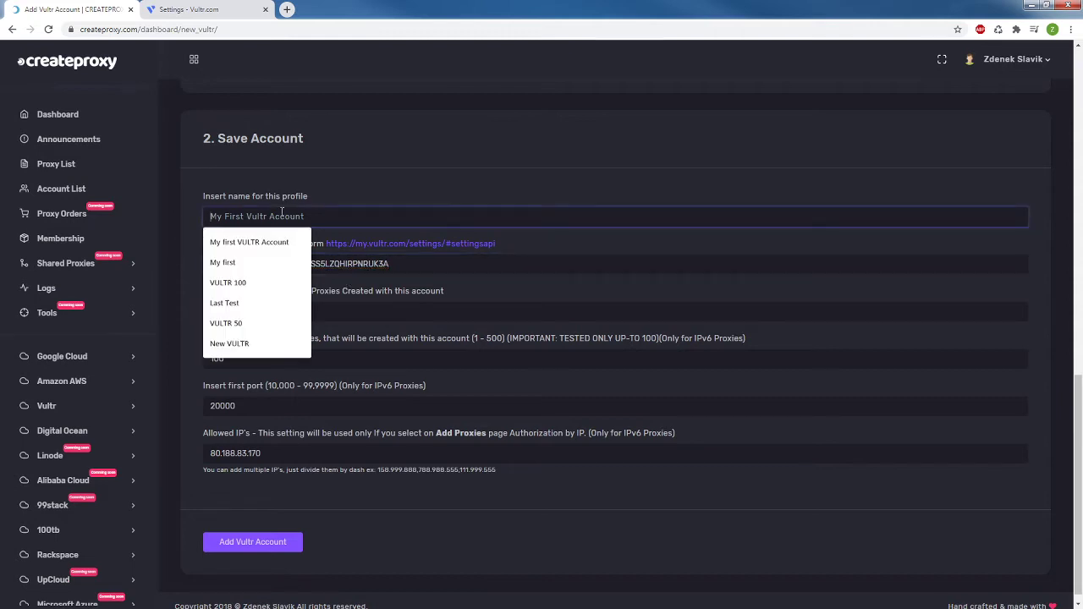
pyautogui.write('VULT')
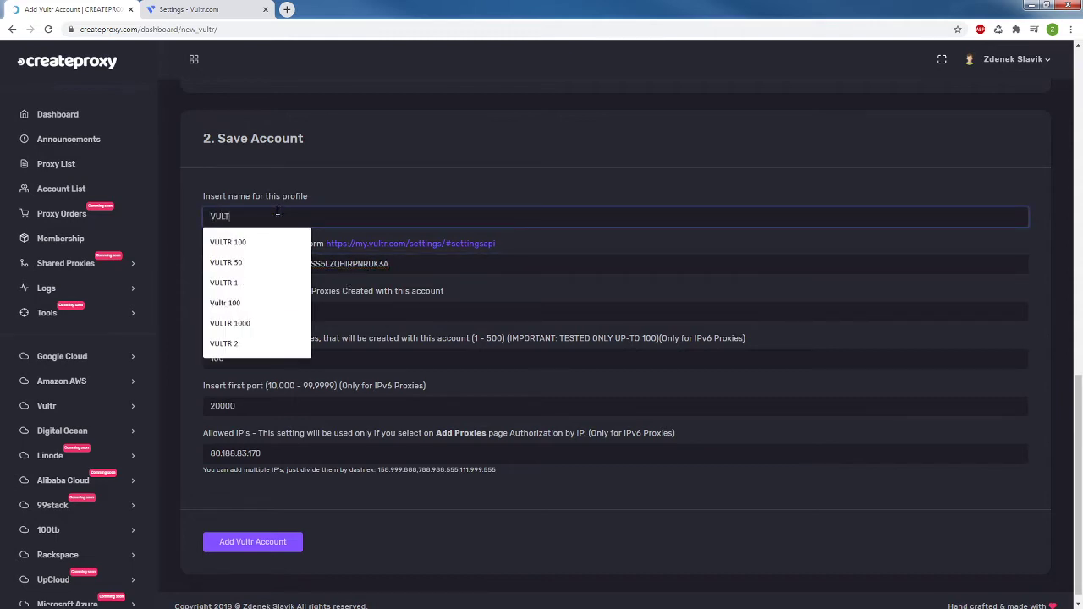
pyautogui.write('R 100')
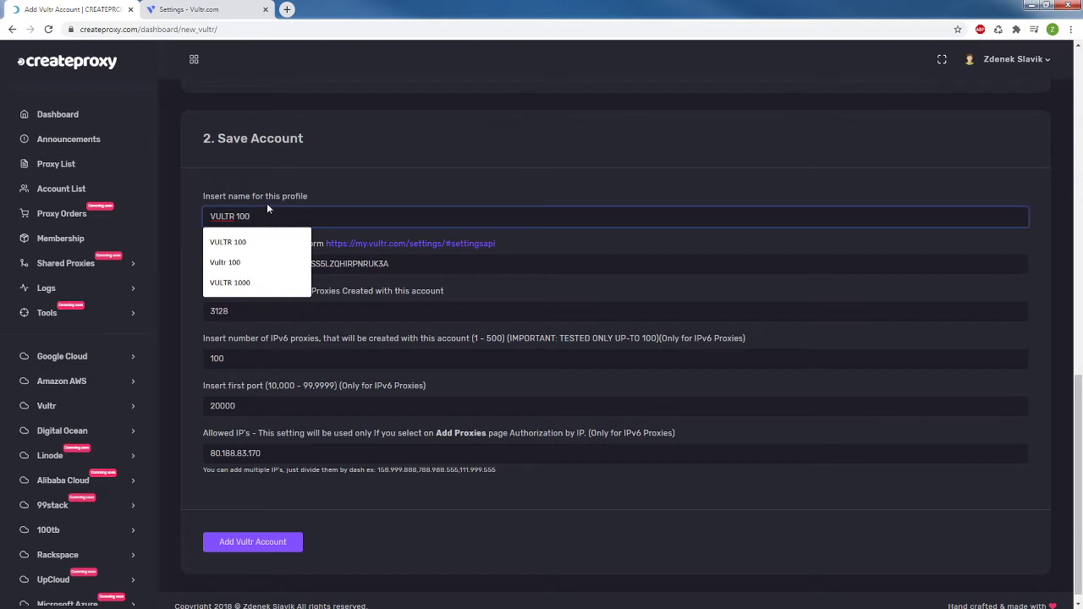
pyautogui.click(338, 138)
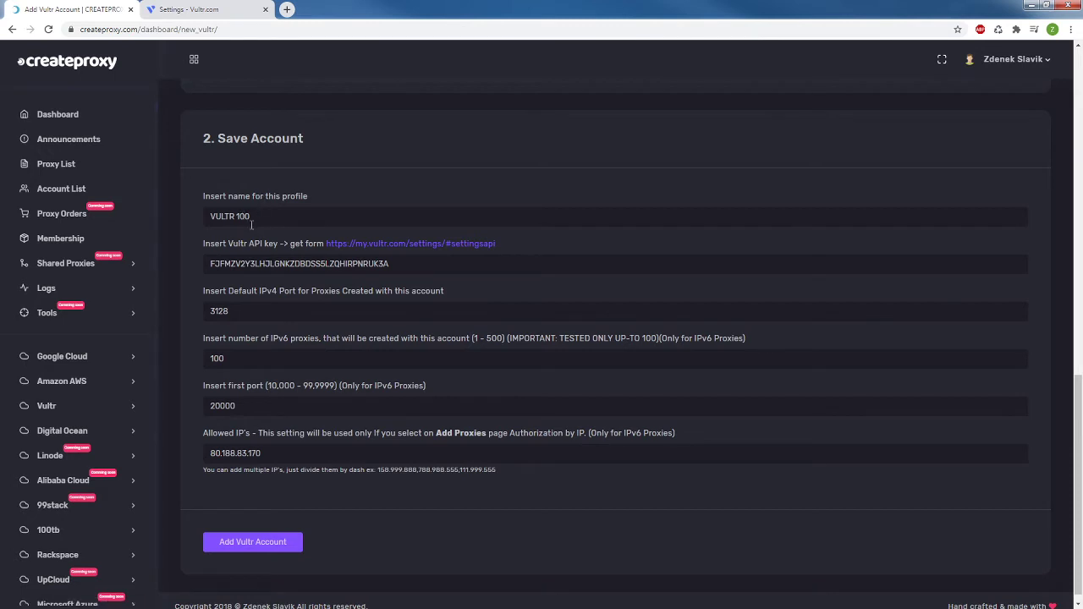
# Review the API key and first port fields, and try 50 as the number of IPv6 proxies before restoring 100.
pyautogui.doubleClick(334, 263)
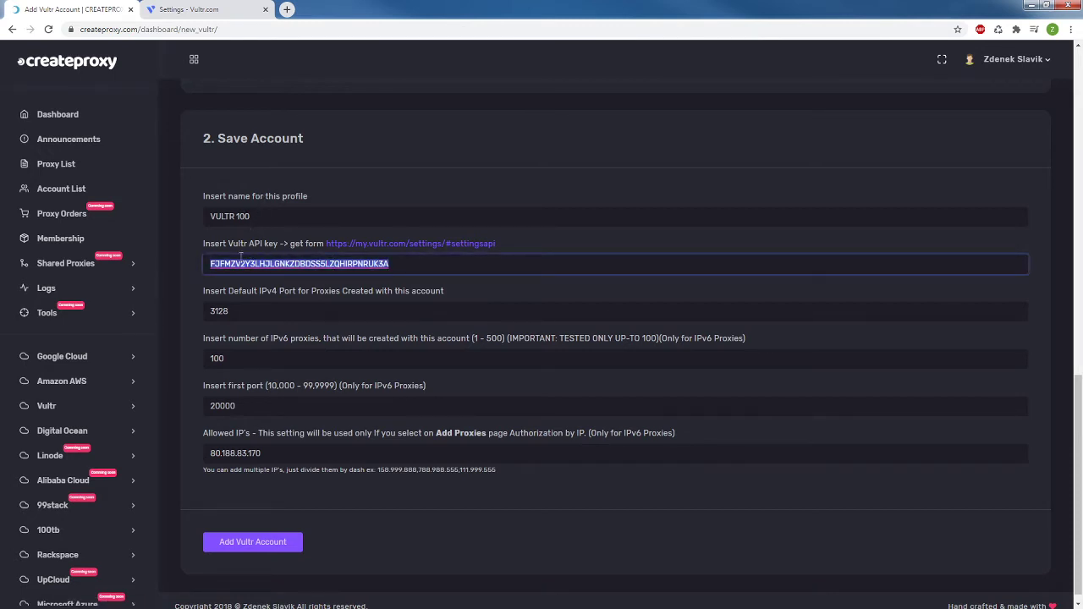
pyautogui.doubleClick(225, 359)
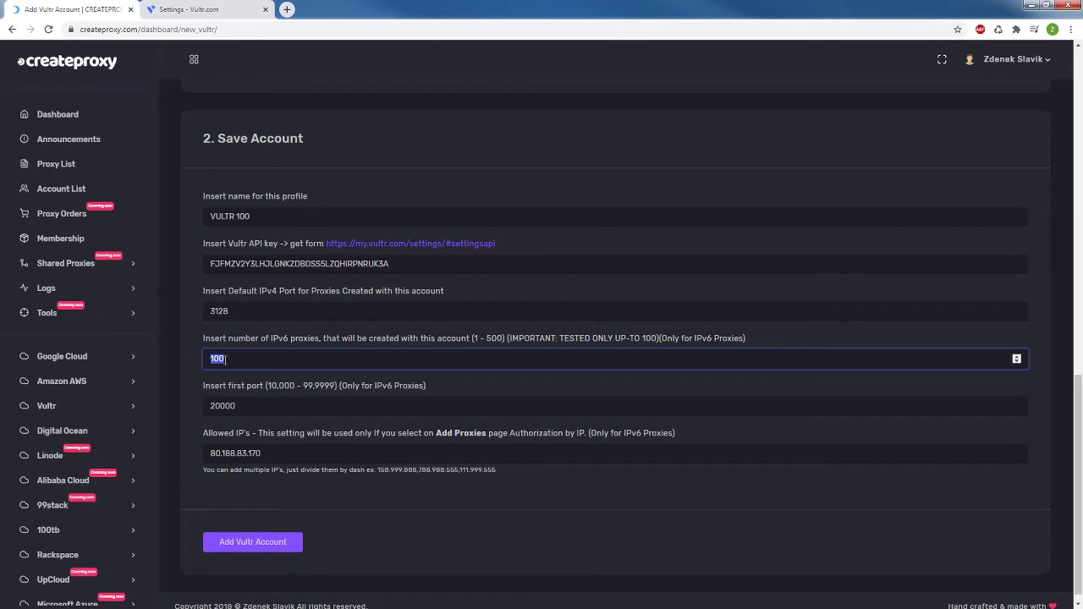
pyautogui.write('50')
pyautogui.hotkey('ctrl', 'z')
pyautogui.write('100')
pyautogui.doubleClick(219, 360)
pyautogui.doubleClick(234, 359)
pyautogui.click(225, 360)
pyautogui.moveTo(242, 405); pyautogui.dragTo(220, 408)
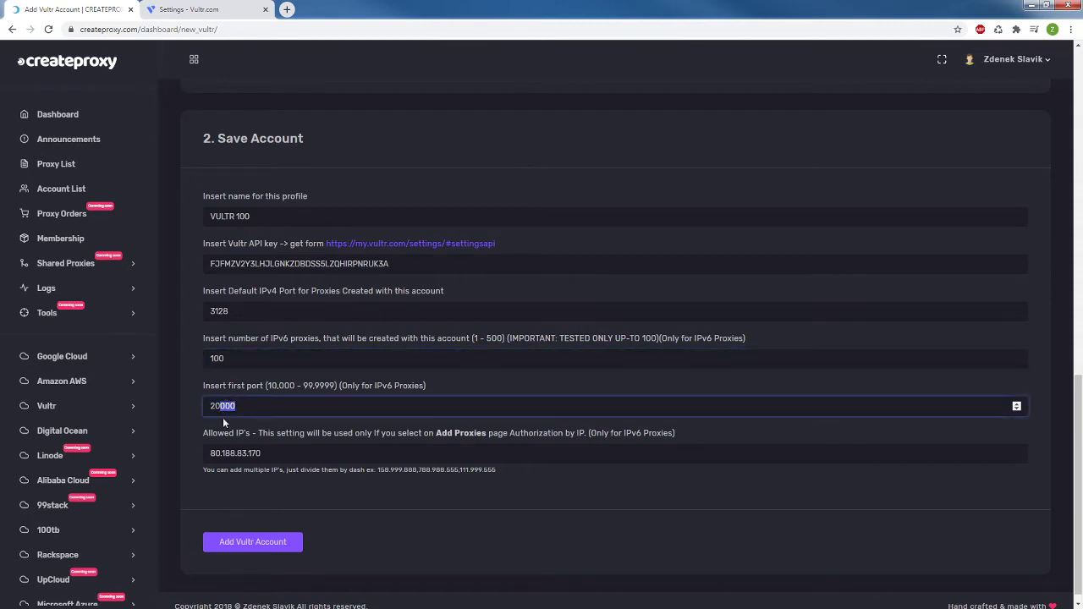
# Review the first port and allowed IPs fields of the Vultr account form.
pyautogui.click(225, 407)
pyautogui.moveTo(243, 407); pyautogui.dragTo(210, 406)
pyautogui.click(212, 405)
pyautogui.doubleClick(234, 407)
pyautogui.click(219, 405)
pyautogui.click(280, 453)
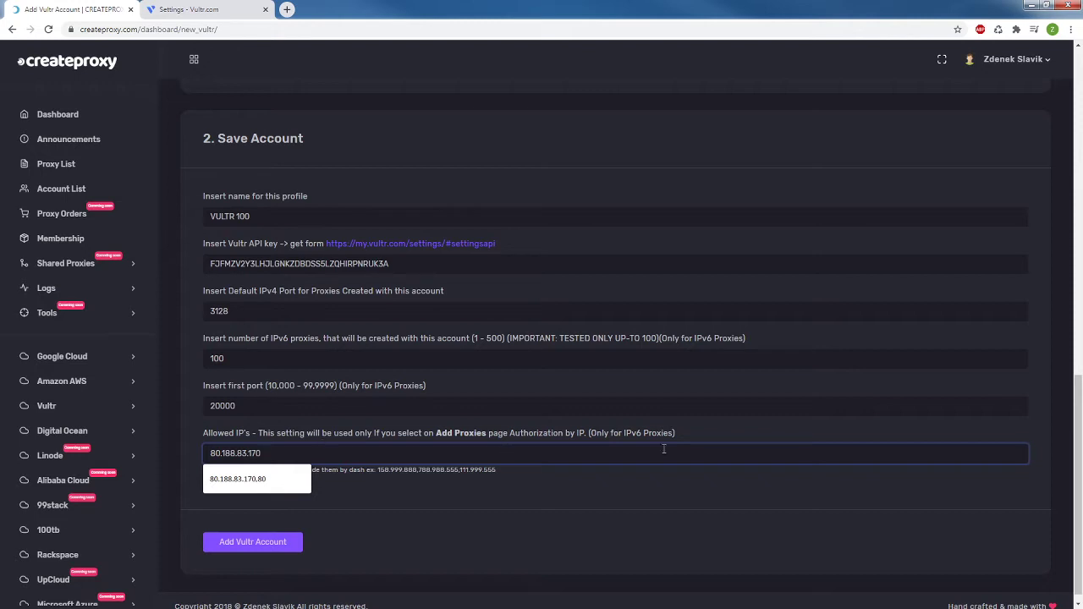
pyautogui.click(438, 490)
# Try adding the extra comma-separated addresses 111.1111.111 and 222.222.222 to the allowed IPs, and reload the form to discard the entries.
pyautogui.click(278, 454)
pyautogui.write('111.1111.111')
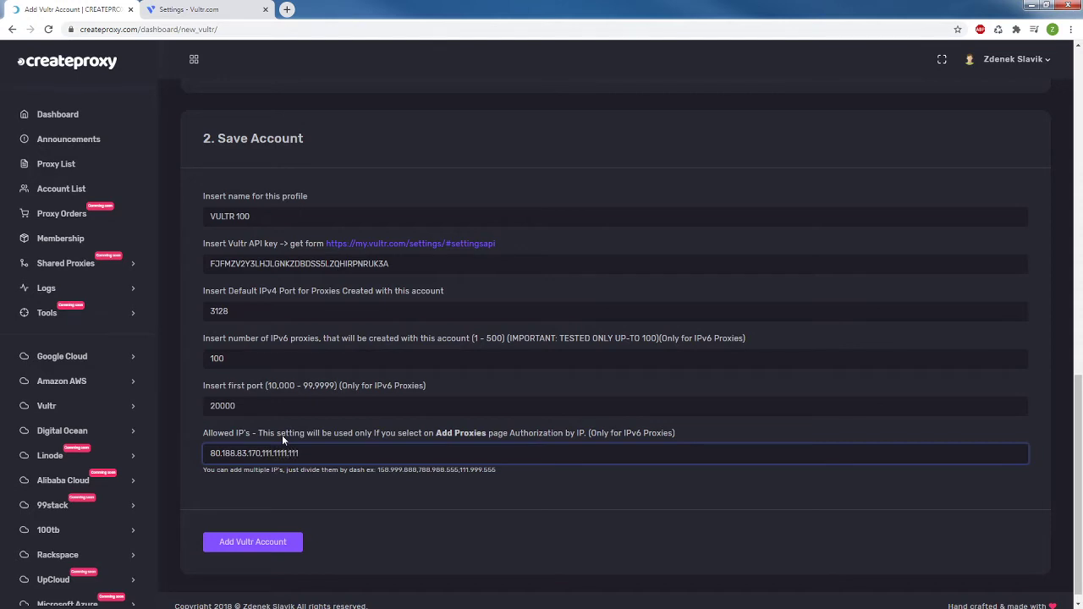
pyautogui.write('222.222.222.')
pyautogui.hotkey('ctrl', 'a')
pyautogui.hotkey('ctrl', 'v')
pyautogui.click(222, 454)
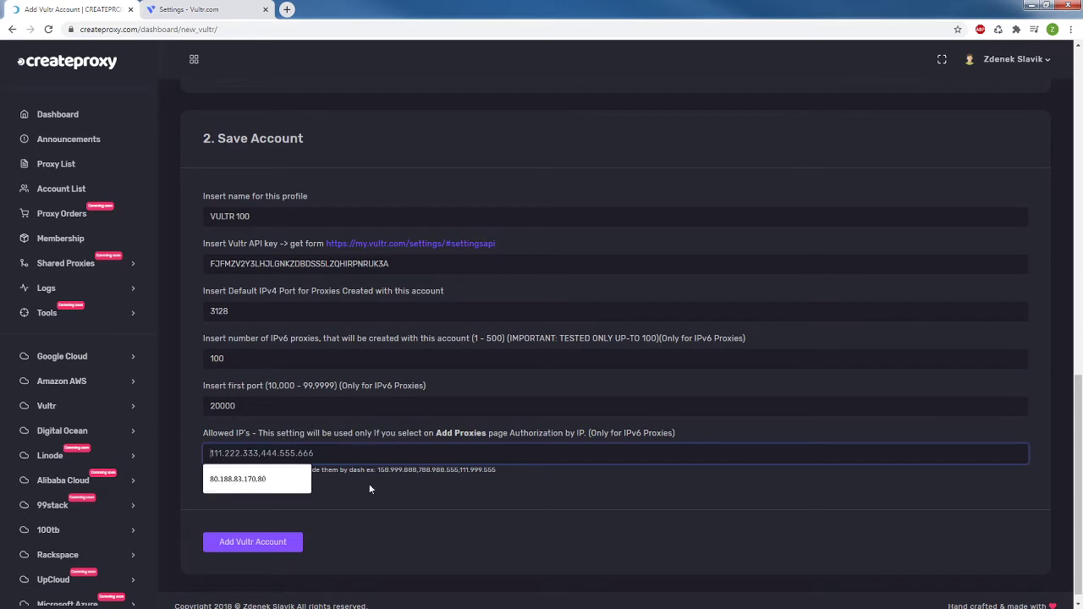
pyautogui.click(251, 479)
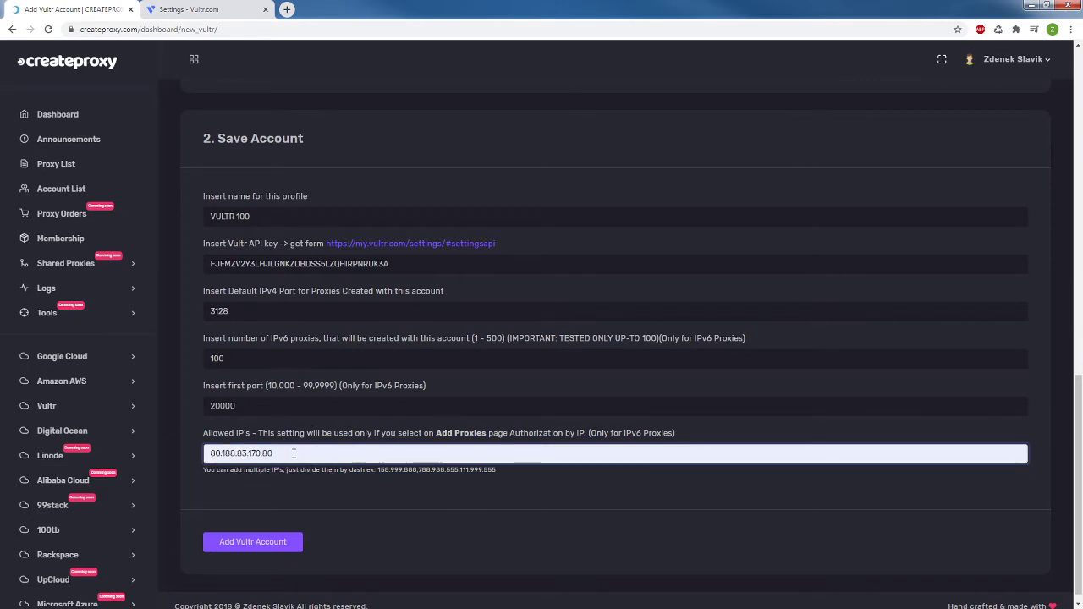
pyautogui.moveTo(292, 454); pyautogui.dragTo(176, 461)
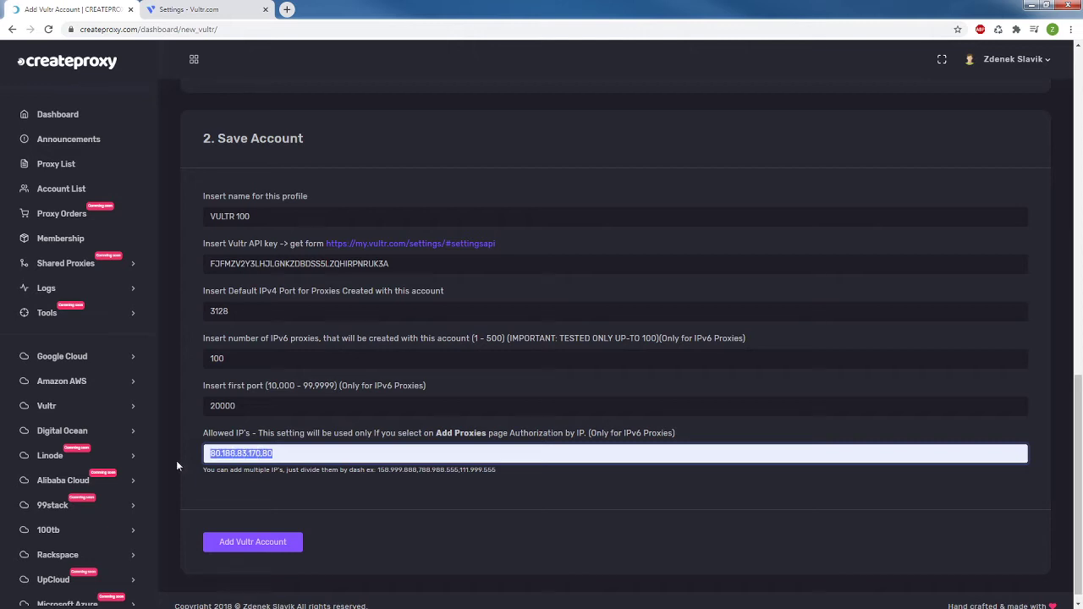
pyautogui.click(48, 29)
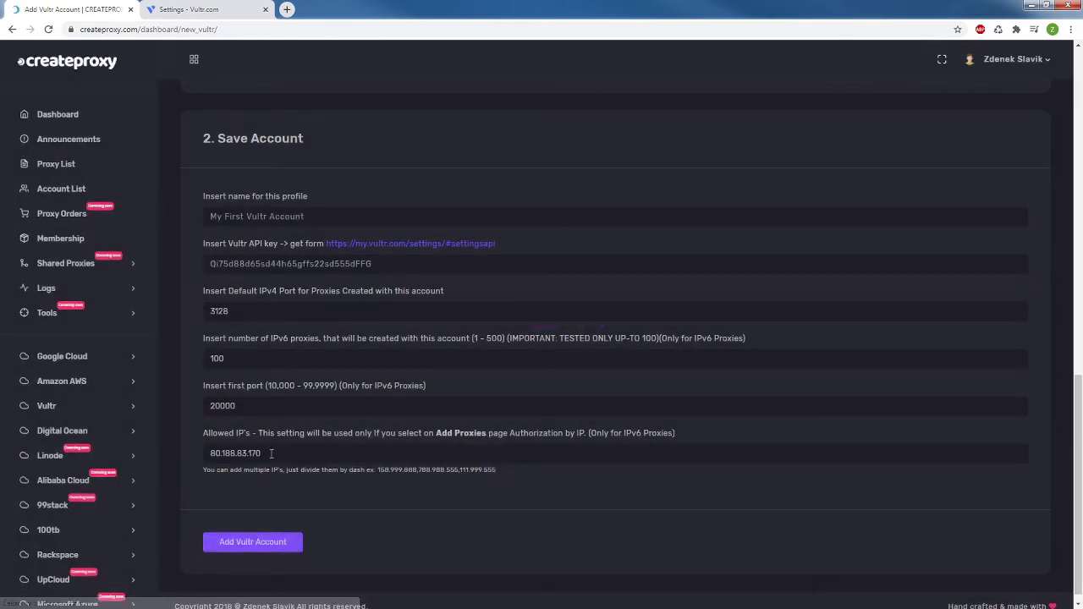
# Name the profile in the reloaded Vultr account form "VULTR 100".
pyautogui.click(263, 215)
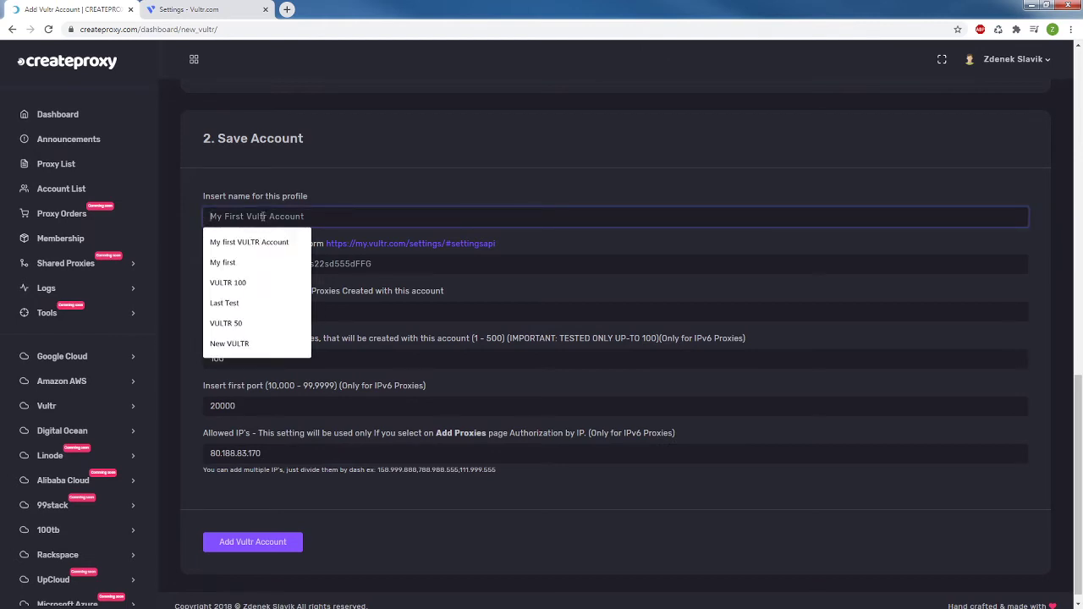
pyautogui.write('VULTR10')
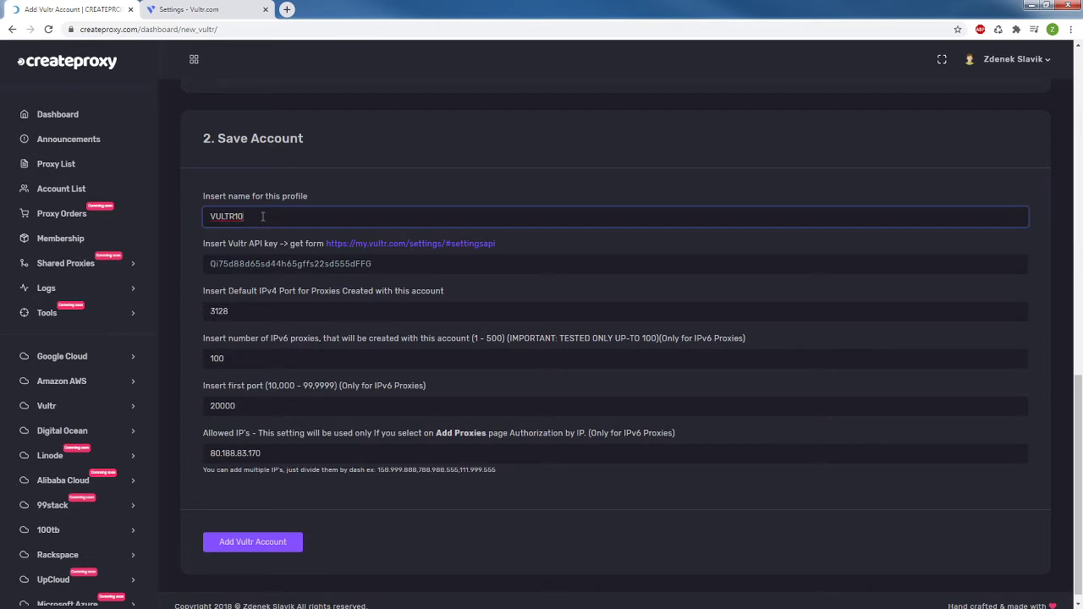
pyautogui.write('0')
# Paste the API key copied from the Vultr API settings into the account form's API key field and add the Vultr account.
pyautogui.click(200, 9)
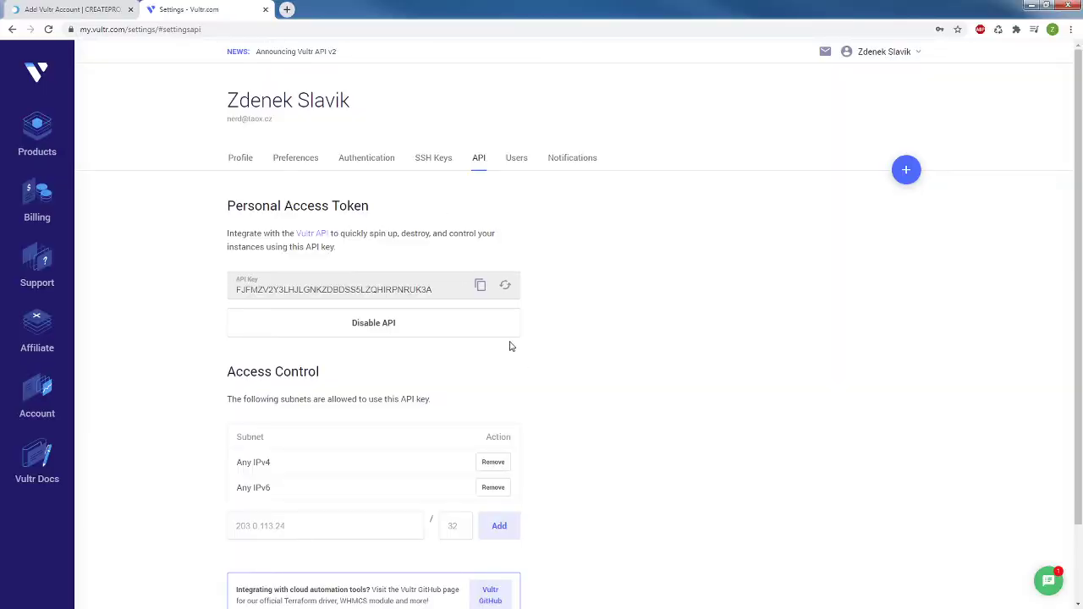
pyautogui.click(480, 285)
pyautogui.click(72, 9)
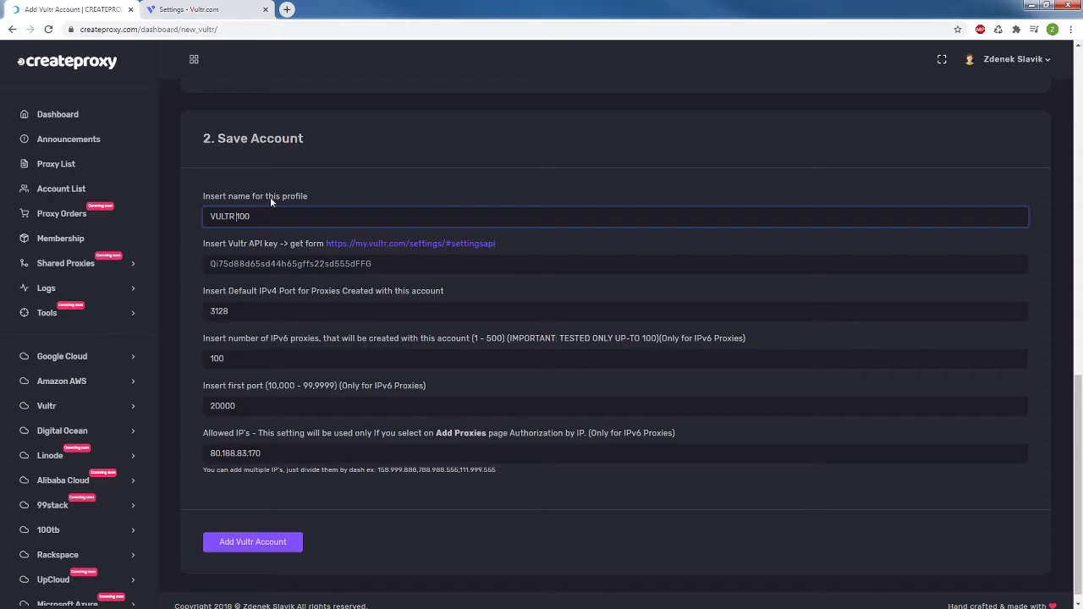
pyautogui.click(288, 266)
pyautogui.hotkey('ctrl', 'v')
pyautogui.click(288, 312)
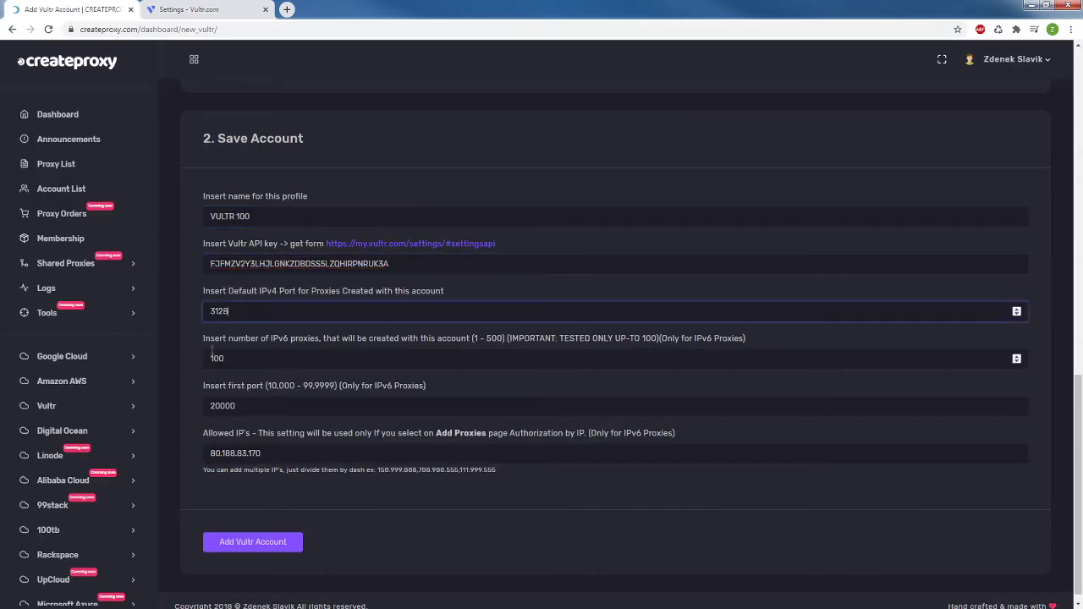
pyautogui.click(269, 541)
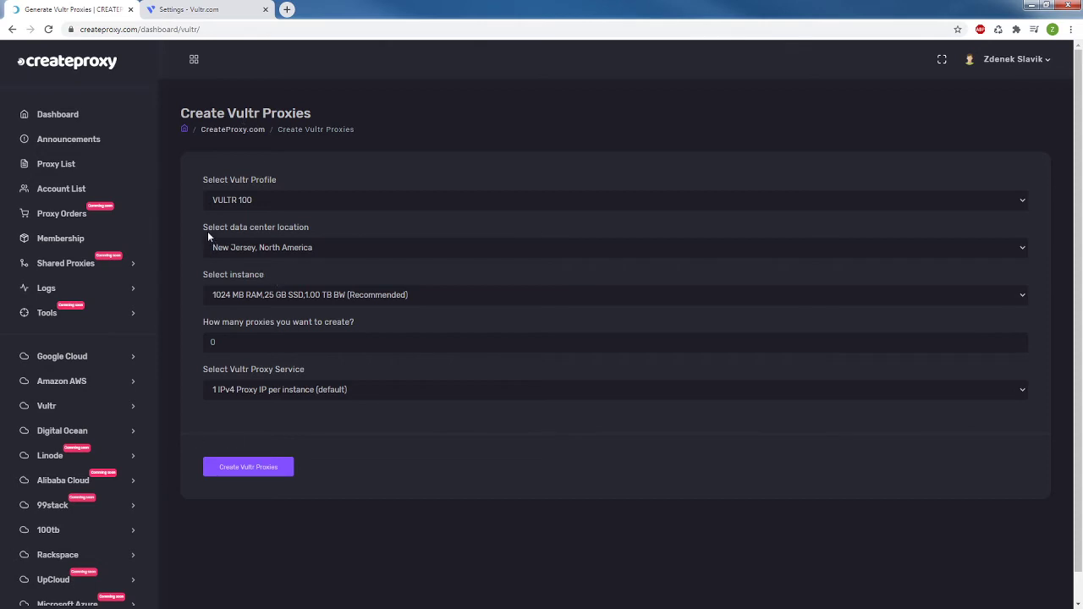
# Configure the Vultr proxy order with profile VULTR 100, data center London, Europe, and the cheapest 512 MB RAM, 10 GB SSD instance.
pyautogui.click(263, 200)
pyautogui.click(236, 208)
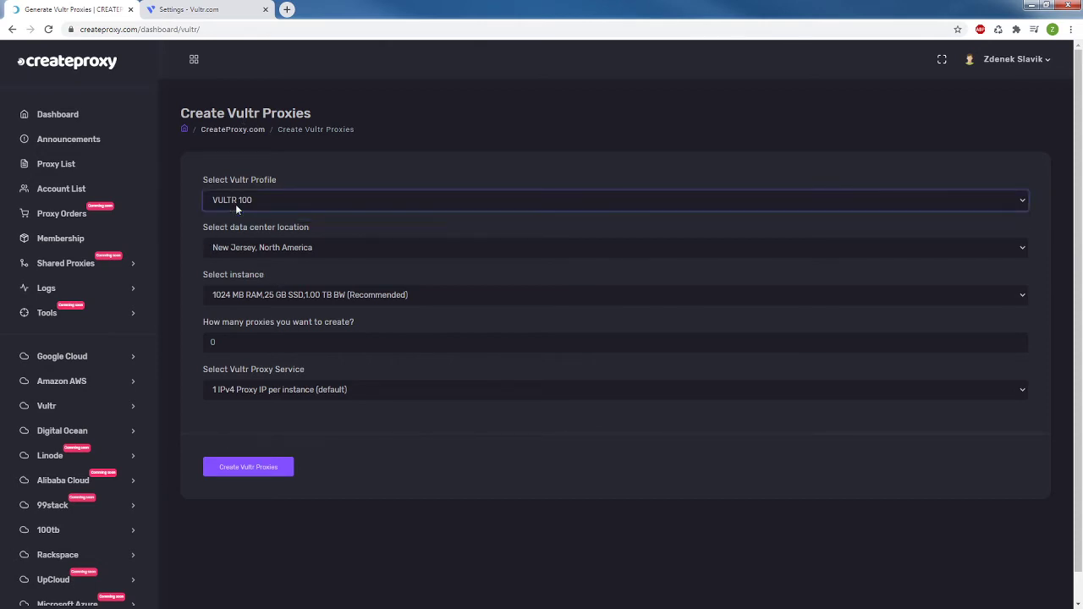
pyautogui.click(249, 248)
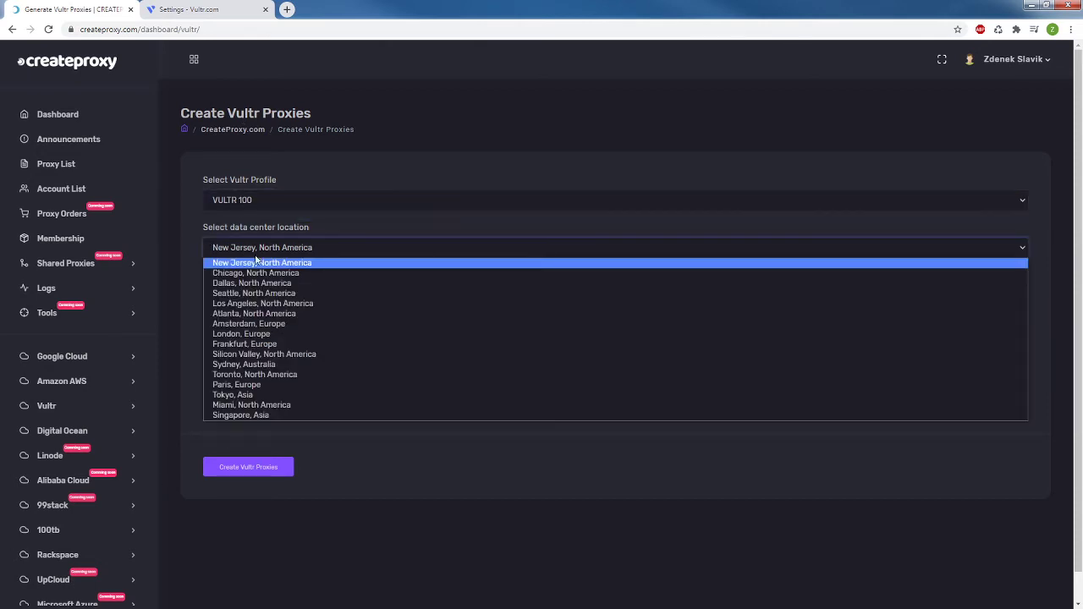
pyautogui.click(245, 333)
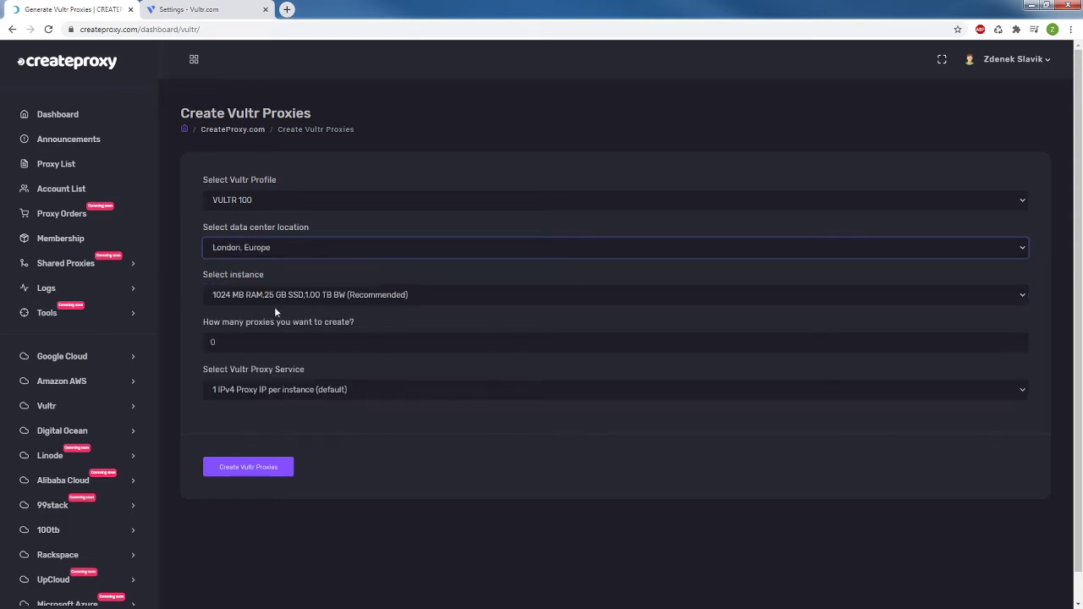
pyautogui.click(274, 296)
pyautogui.click(237, 310)
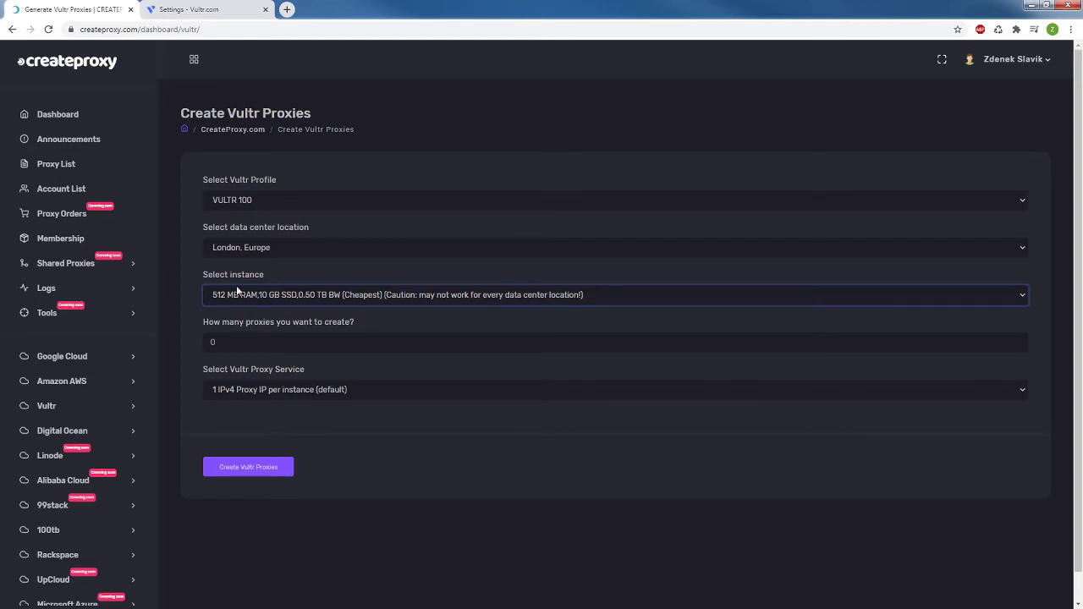
# Set the number of proxies to 1 and choose IPv6 HTTP Proxies + 1 SOCK5 Proxy secured by Username & Password.
pyautogui.click(243, 335)
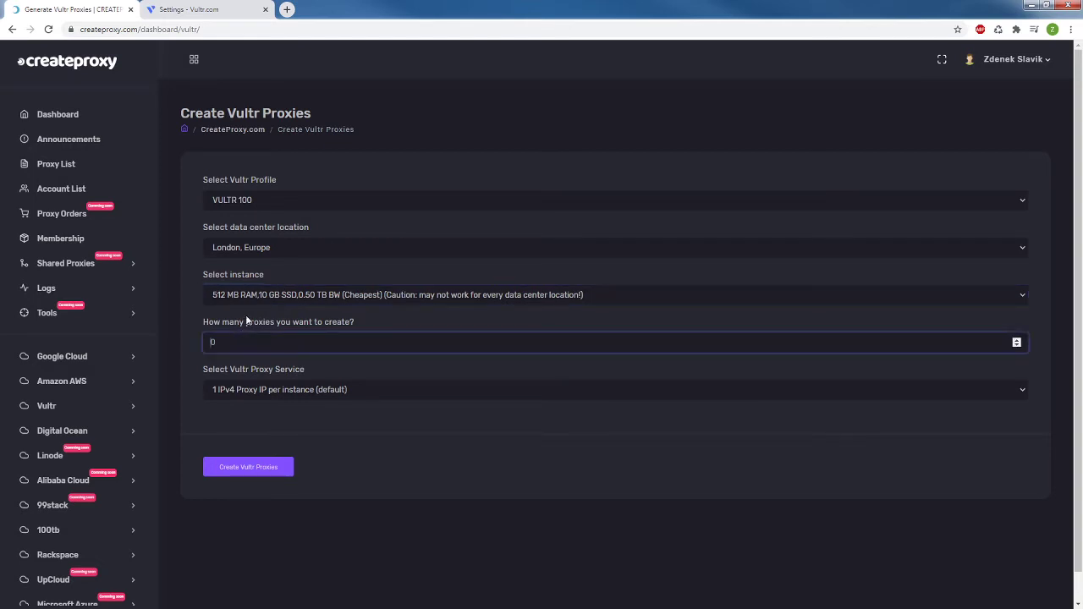
pyautogui.write('1')
pyautogui.click(253, 391)
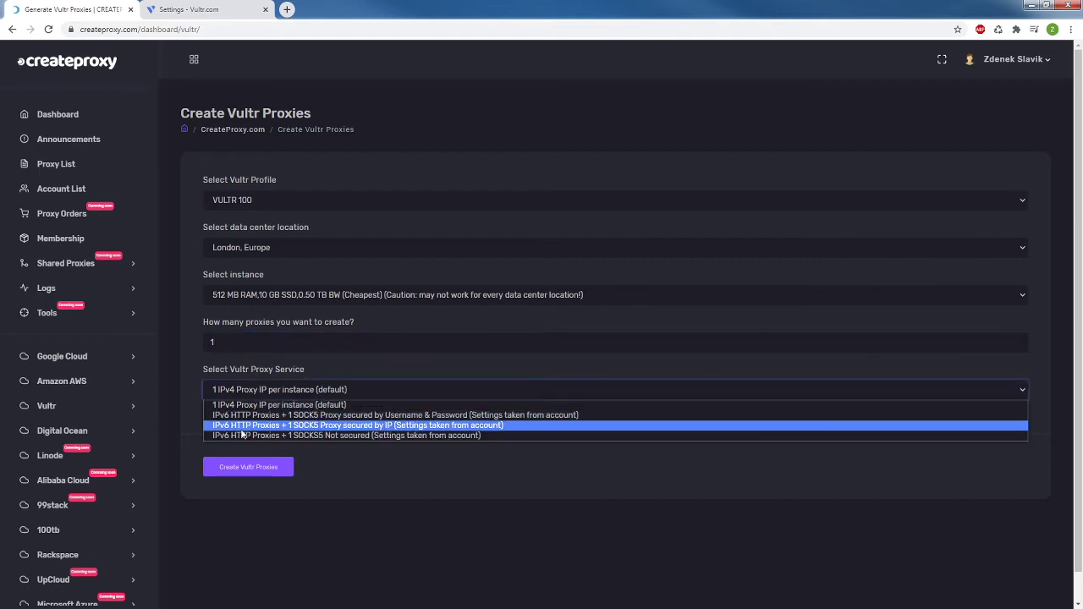
pyautogui.click(243, 415)
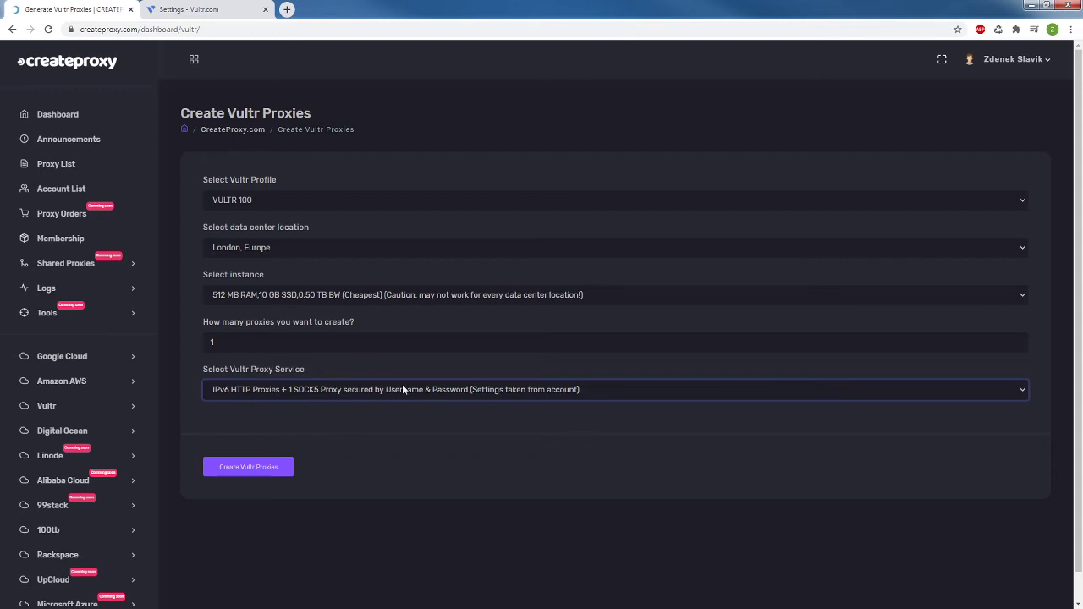
# Try the proxy services secured by IP and not secured before restoring the one secured by Username & Password.
pyautogui.click(450, 397)
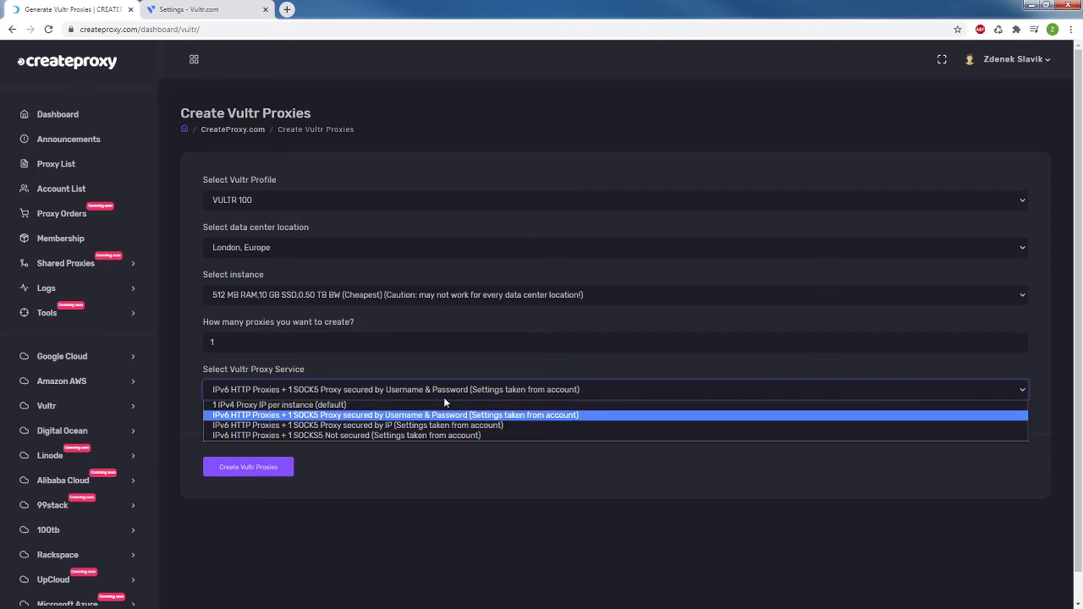
pyautogui.click(373, 427)
pyautogui.click(389, 390)
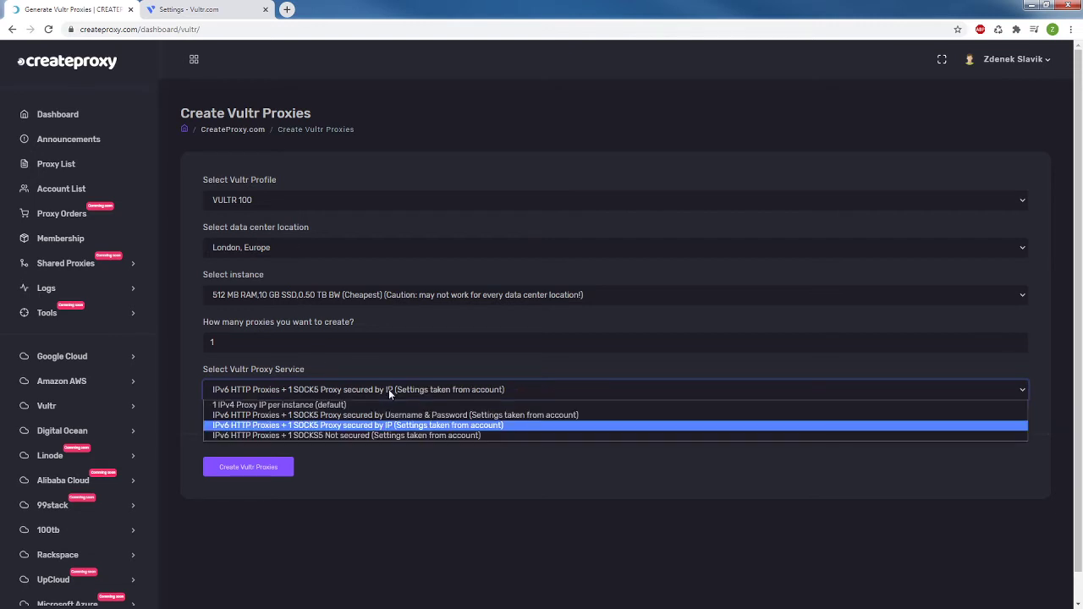
pyautogui.click(352, 437)
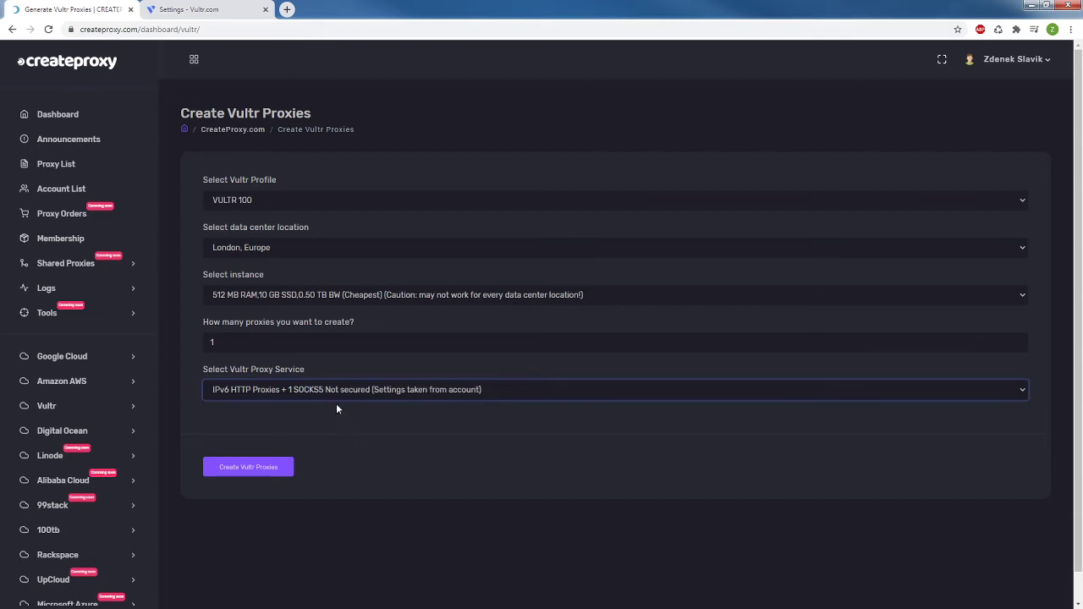
pyautogui.click(337, 392)
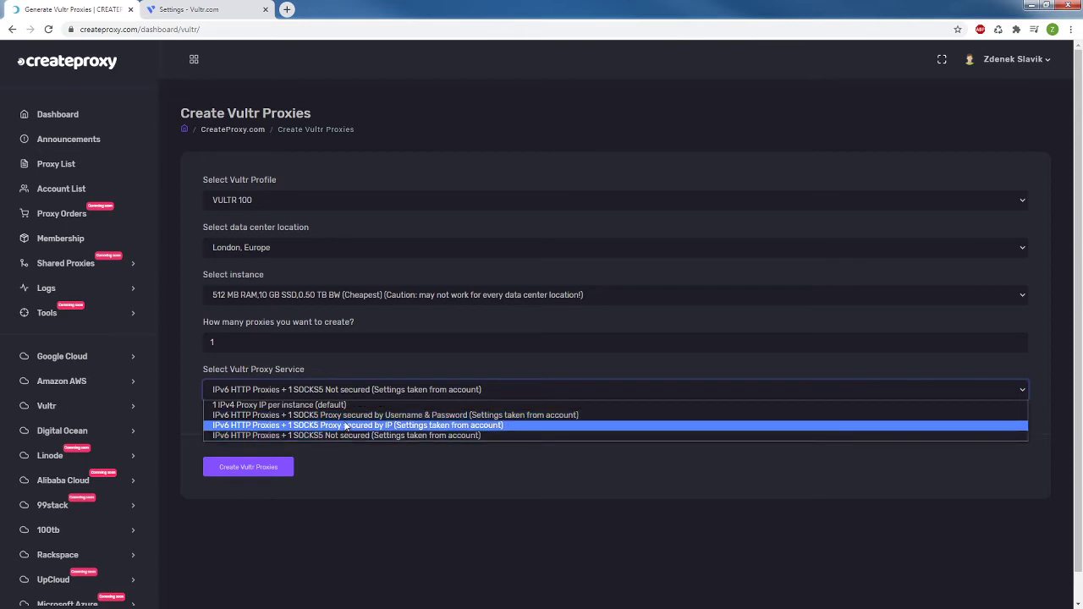
pyautogui.click(345, 418)
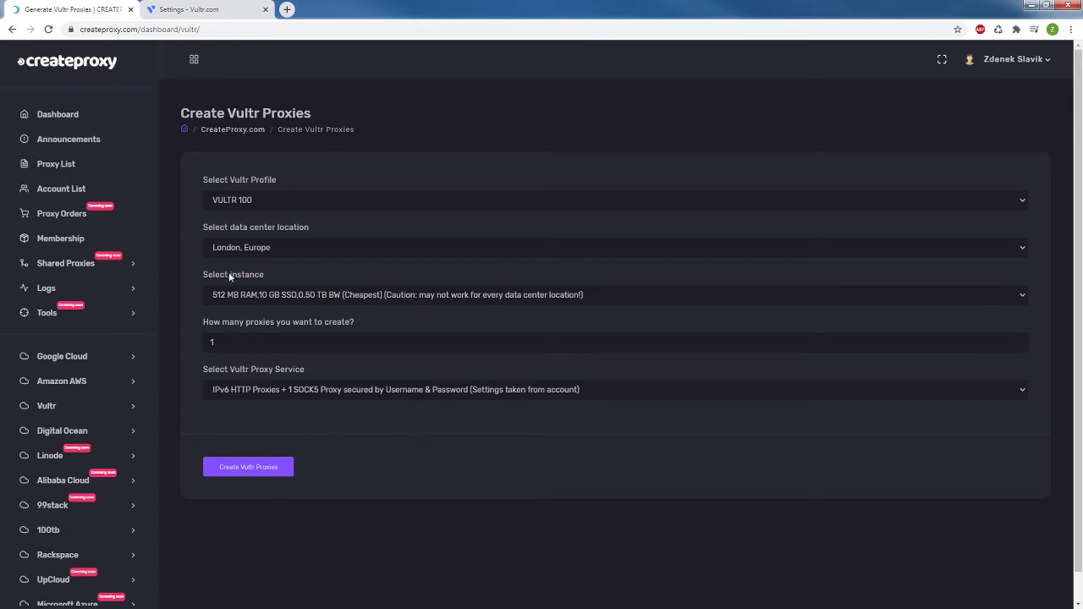
# Re-enter 1 as the number of proxies and create the London Vultr proxies.
pyautogui.doubleClick(209, 340)
pyautogui.press('BackSpace')
pyautogui.write('1')
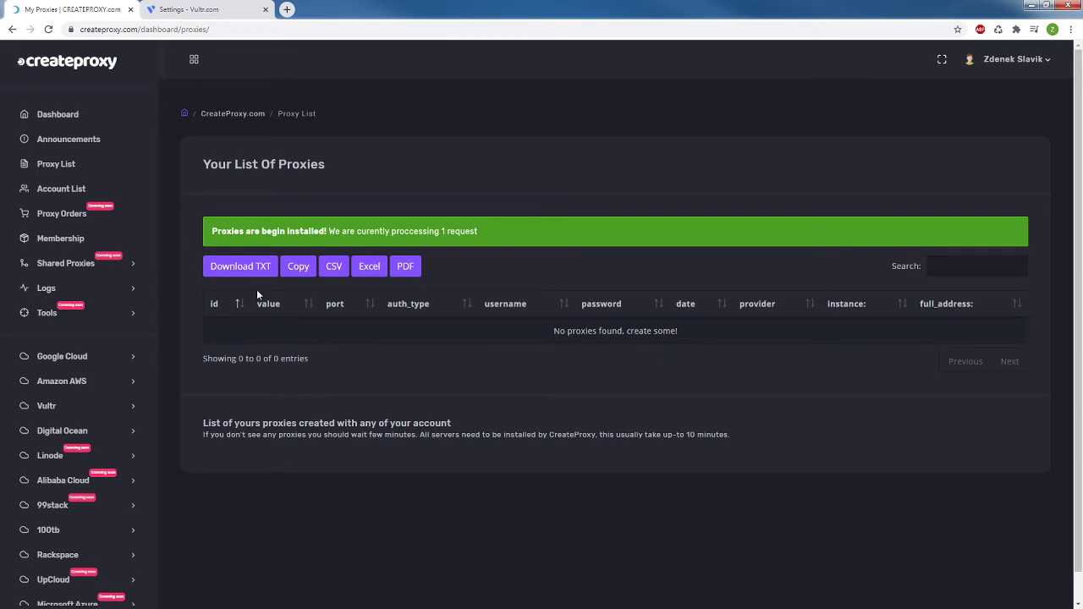
# Begin another Vultr proxy order with profile VULTR 100, data center Amsterdam, Europe, and the cheapest 512 MB RAM instance.
pyautogui.click(68, 411)
pyautogui.click(56, 448)
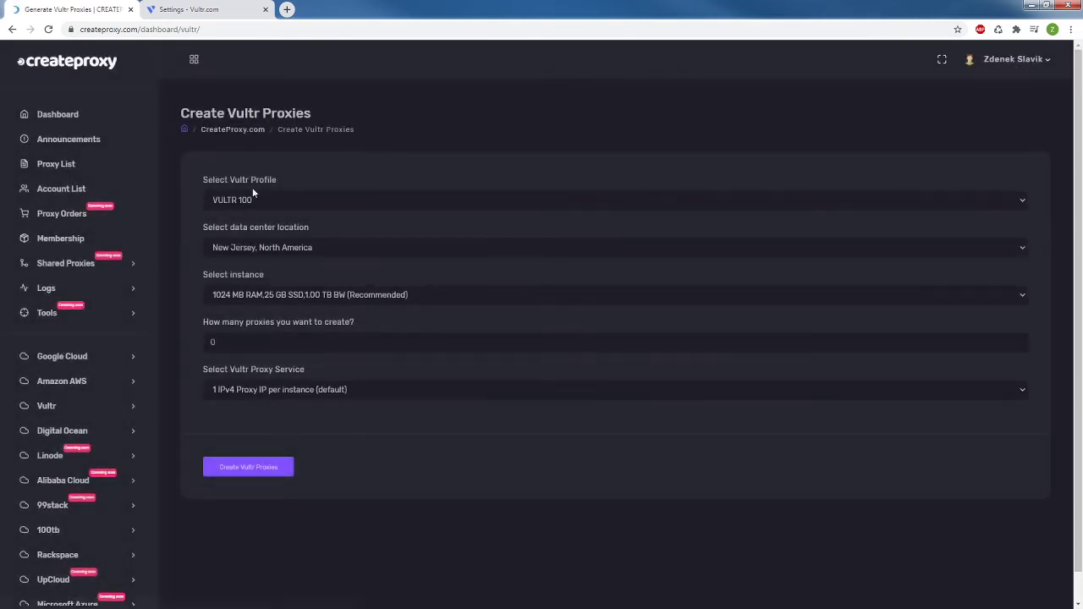
pyautogui.click(230, 199)
pyautogui.click(233, 212)
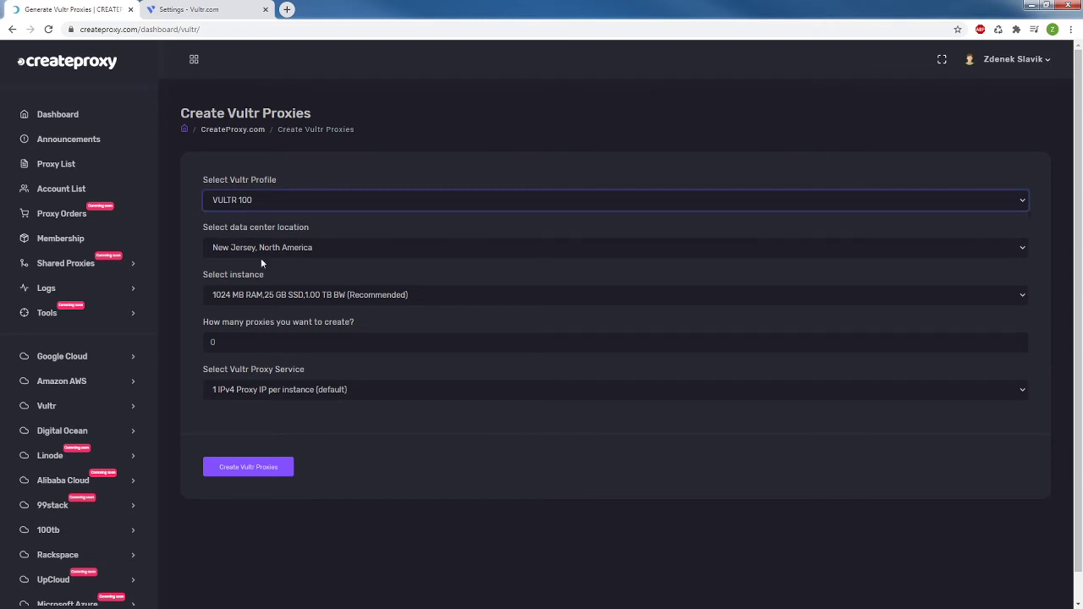
pyautogui.click(251, 249)
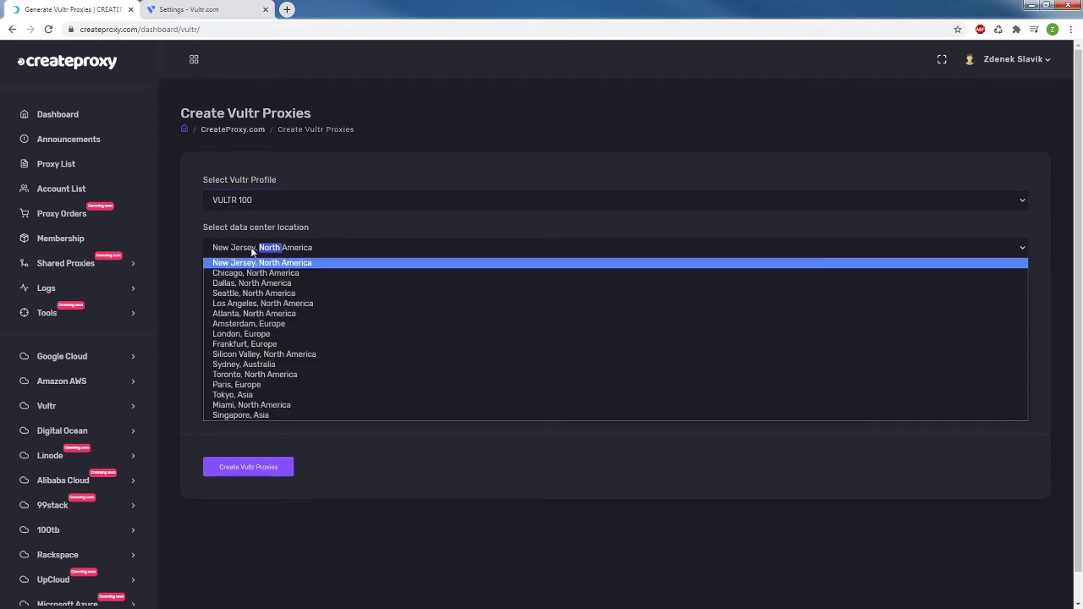
pyautogui.click(254, 324)
pyautogui.click(257, 292)
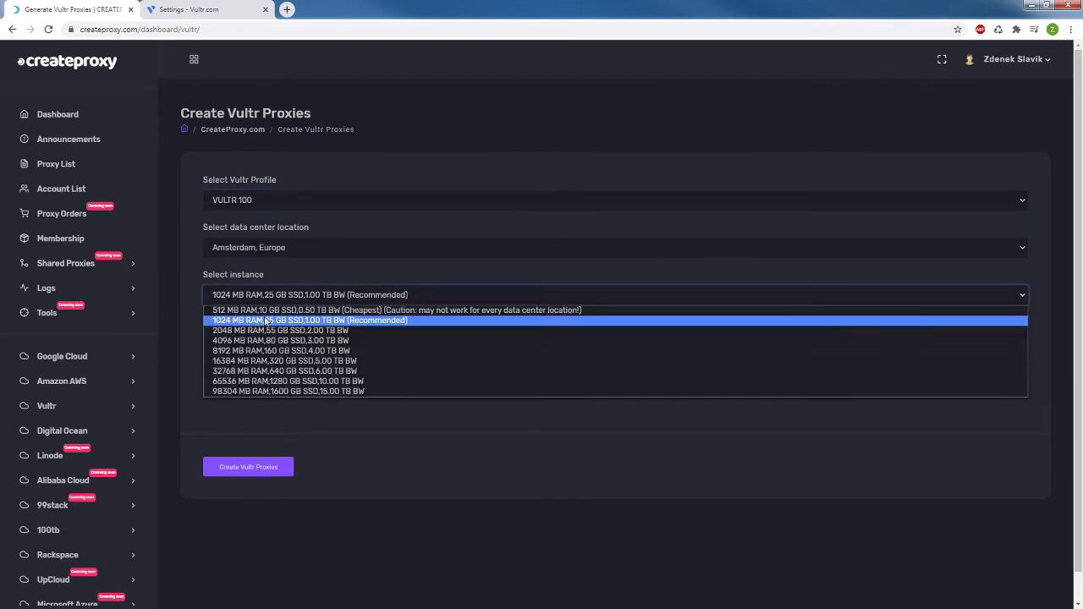
pyautogui.click(259, 308)
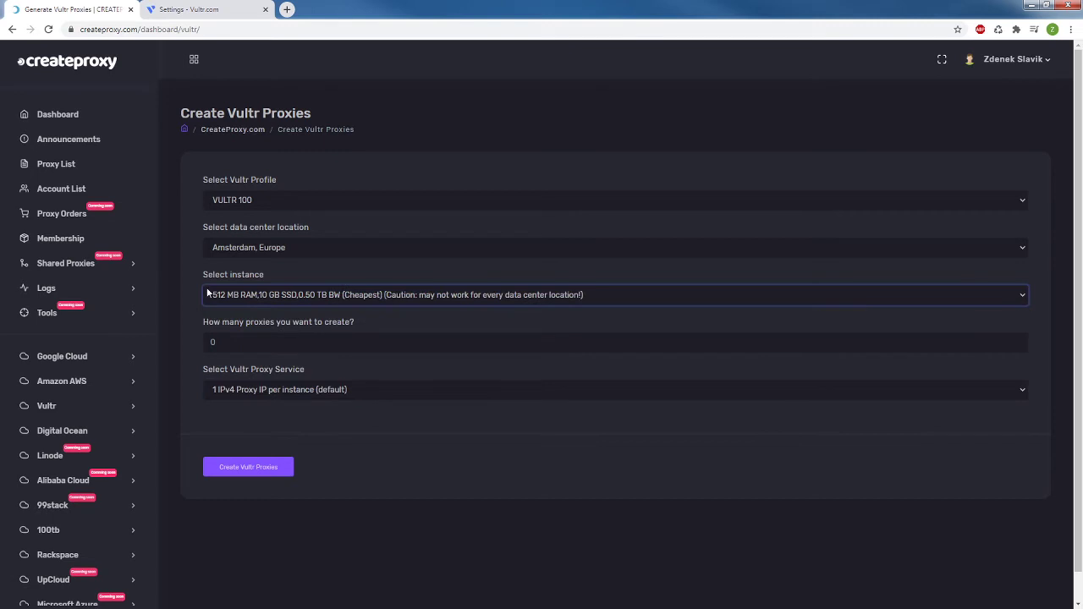
# Set the number of proxies to 2, choose IPv6 HTTP Proxies + 1 SOCK5 Proxy secured by IP, and create the proxies.
pyautogui.click(277, 344)
pyautogui.write('2')
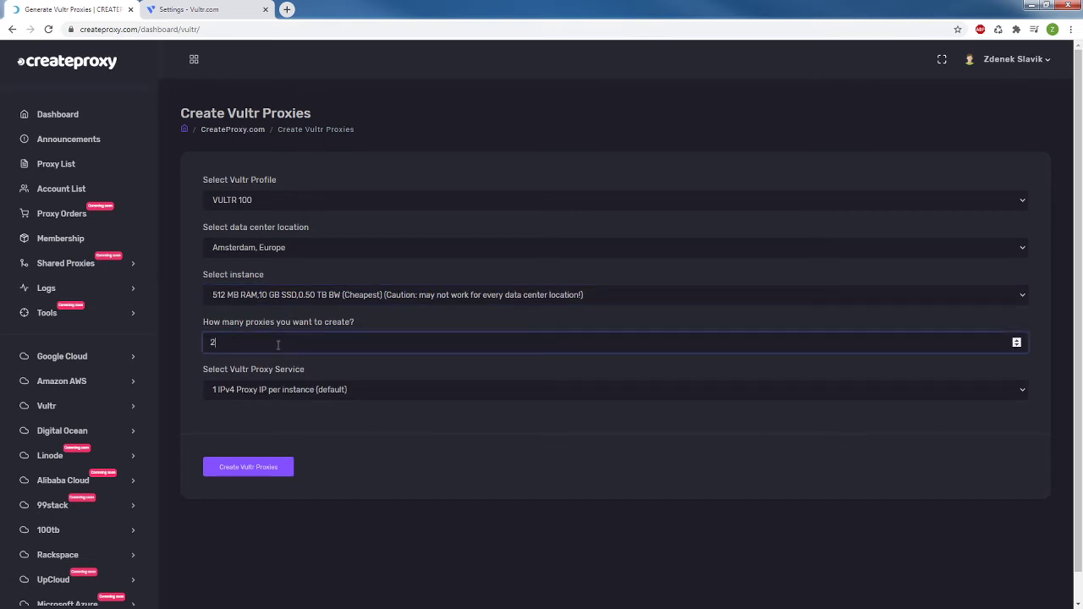
pyautogui.click(263, 391)
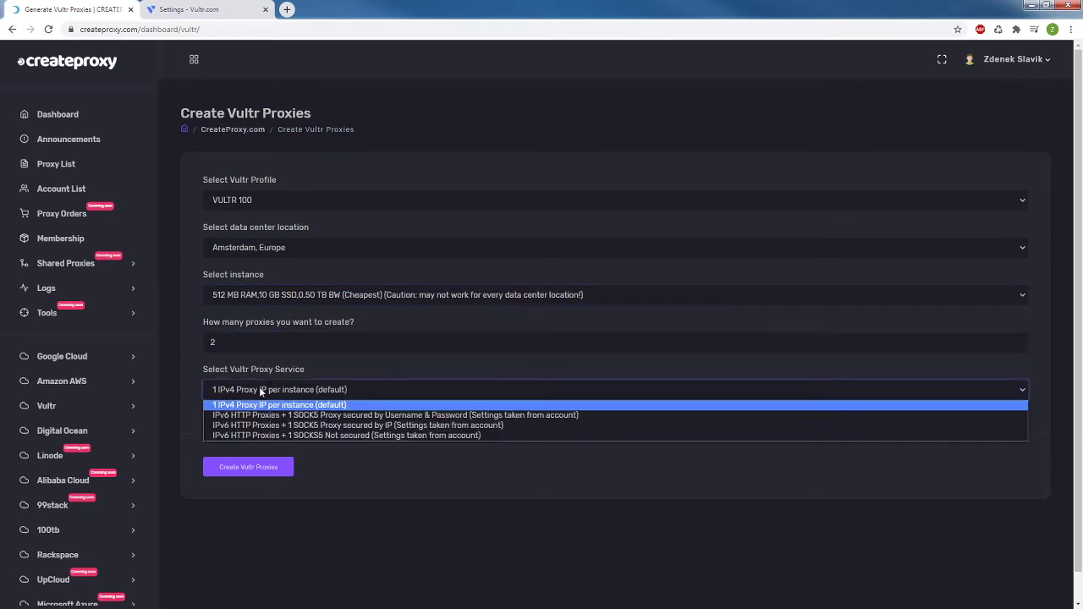
pyautogui.click(271, 427)
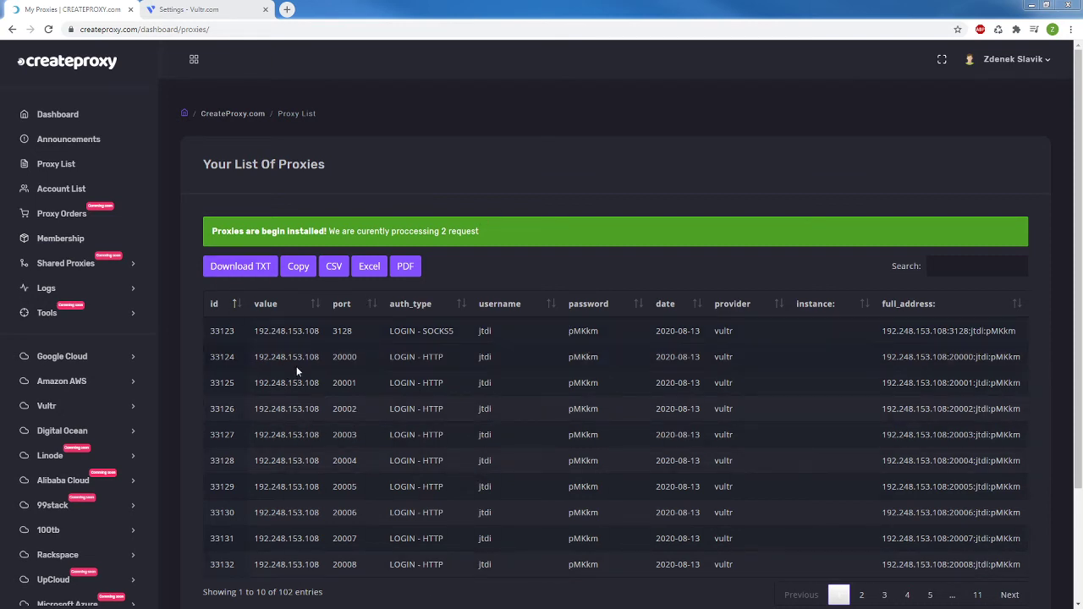
# Examine the created proxies in the proxy list, including their authentication types and export options.
pyautogui.moveTo(455, 335); pyautogui.dragTo(446, 331)
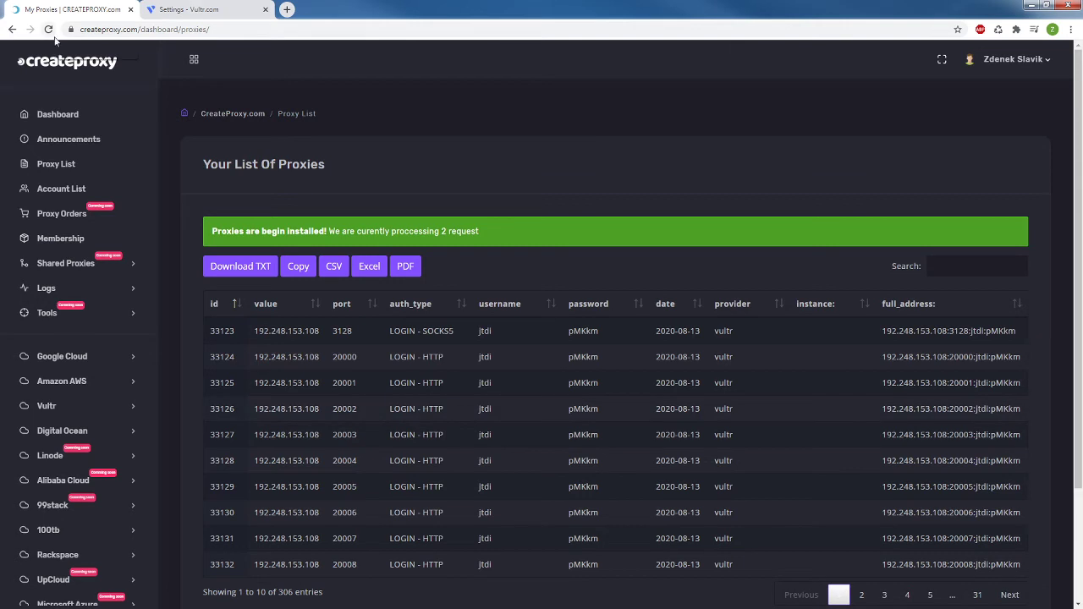
pyautogui.scroll(-1, 378, 327)
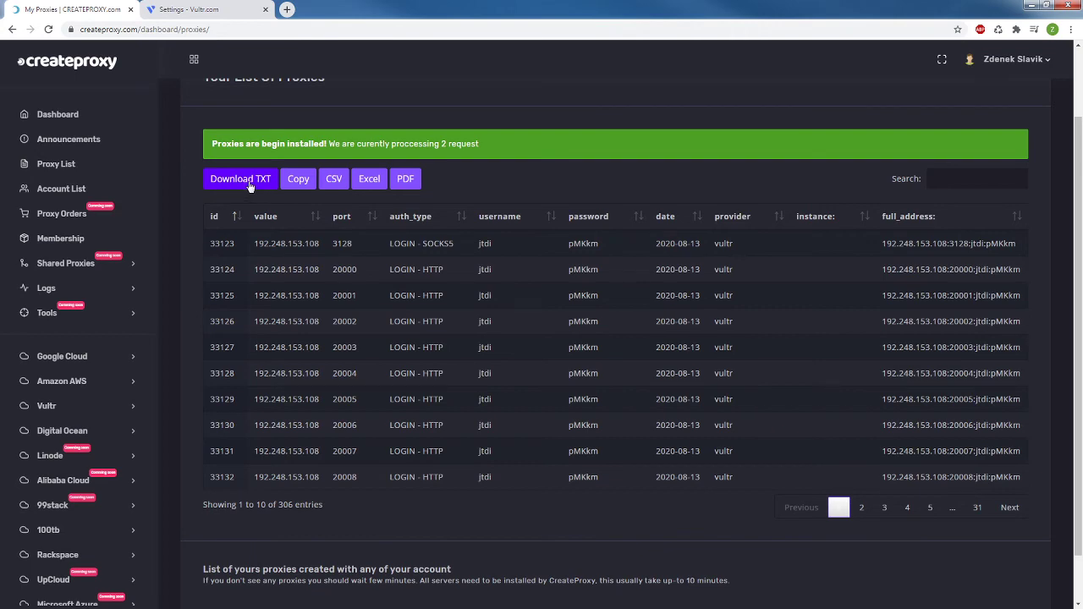
# Download the proxy list as a TXT file, open it in Notepad and skim through its entries.
pyautogui.click(248, 180)
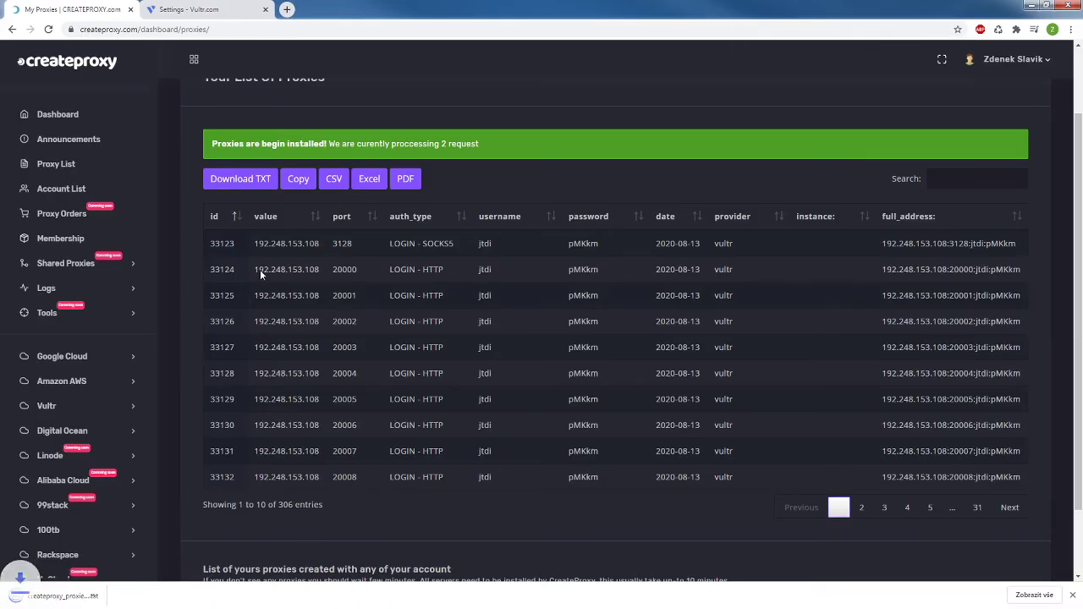
pyautogui.click(83, 599)
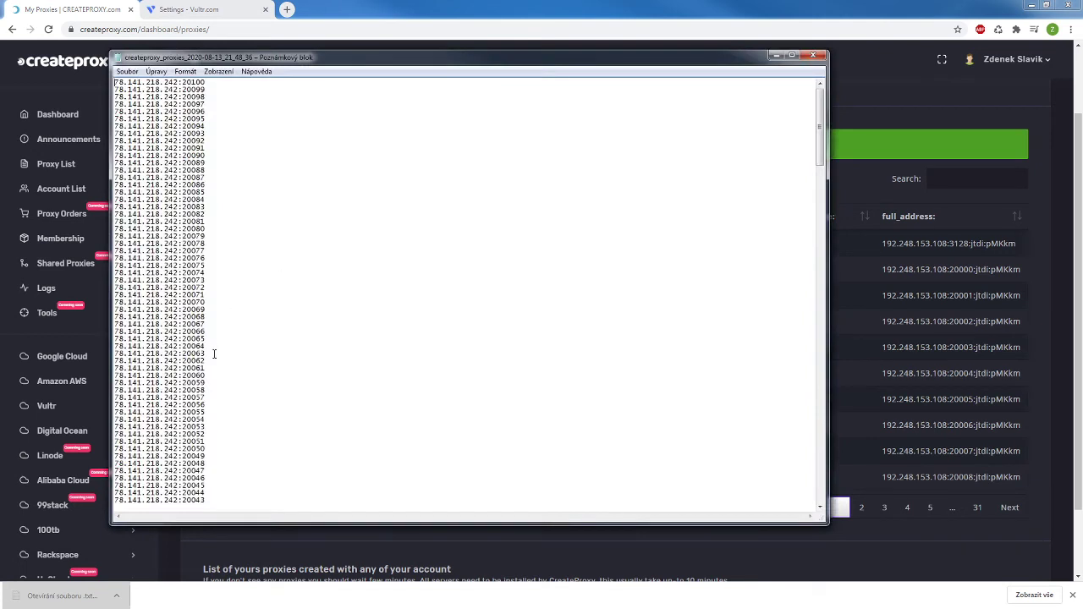
pyautogui.scroll(-20, 227, 308)
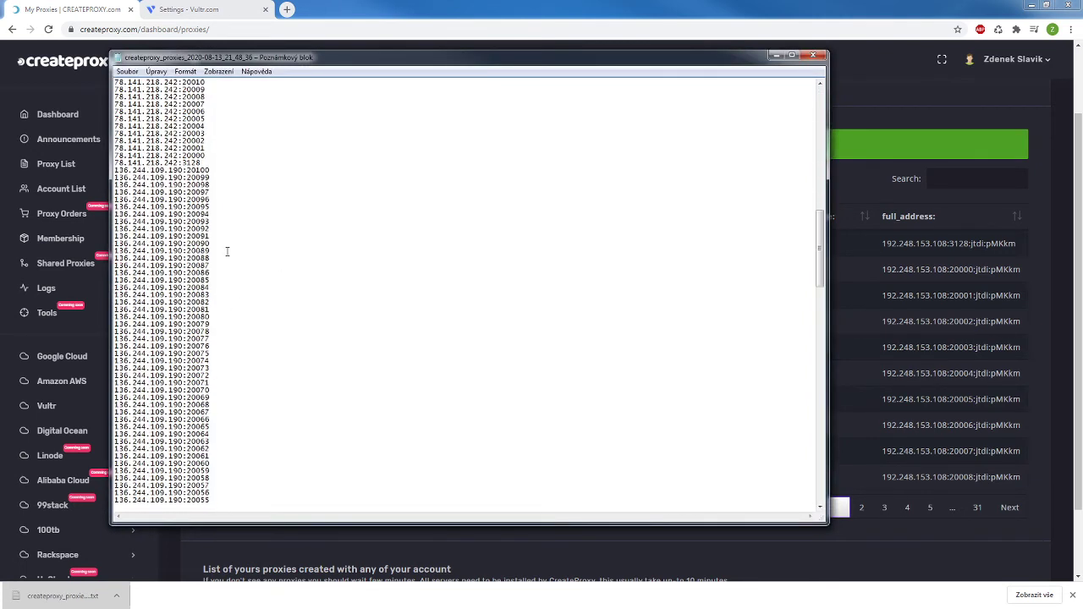
pyautogui.scroll(-18, 226, 250)
pyautogui.scroll(20, 447, 415)
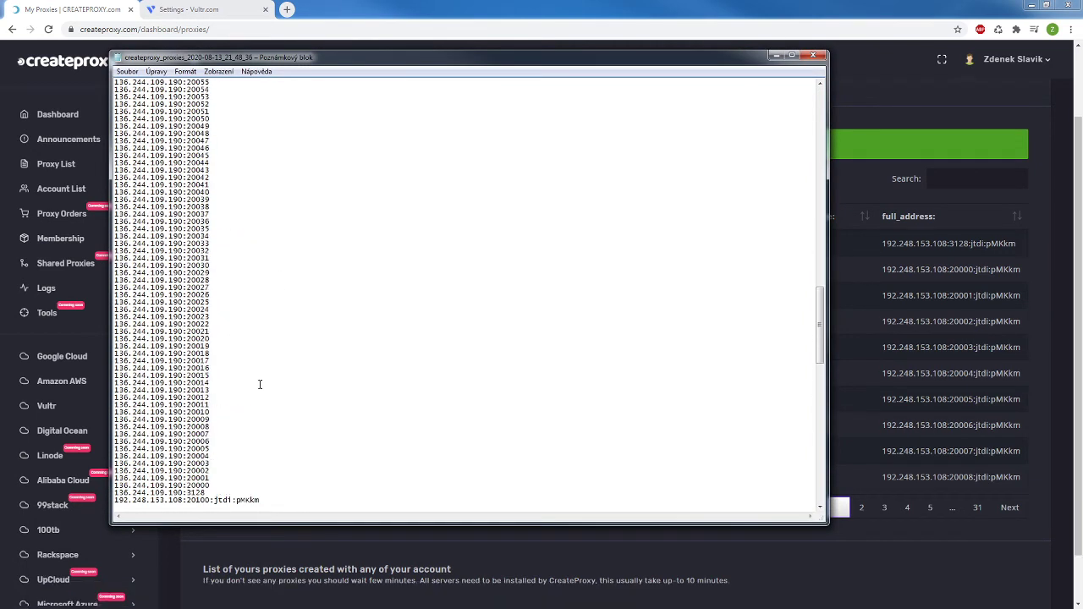
pyautogui.scroll(15, 189, 374)
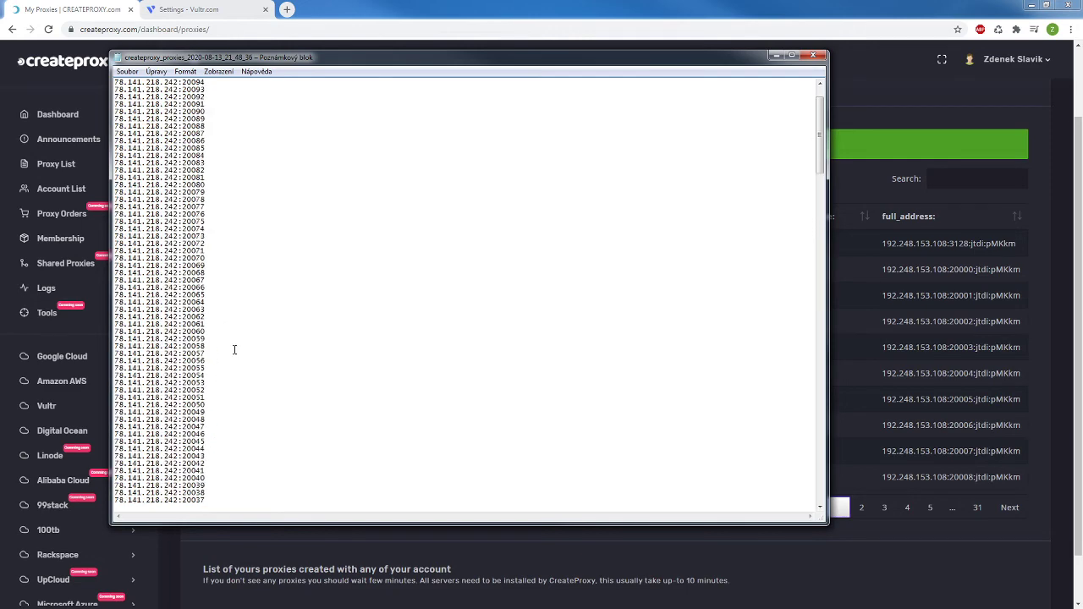
# Examine the IP-secured 78.141.218.242 and 136.244.109.190 entries and the login-secured 192.248.153.108 entries in the text file.
pyautogui.moveTo(230, 332); pyautogui.dragTo(165, 265)
pyautogui.click(218, 256)
pyautogui.scroll(-20, 278, 334)
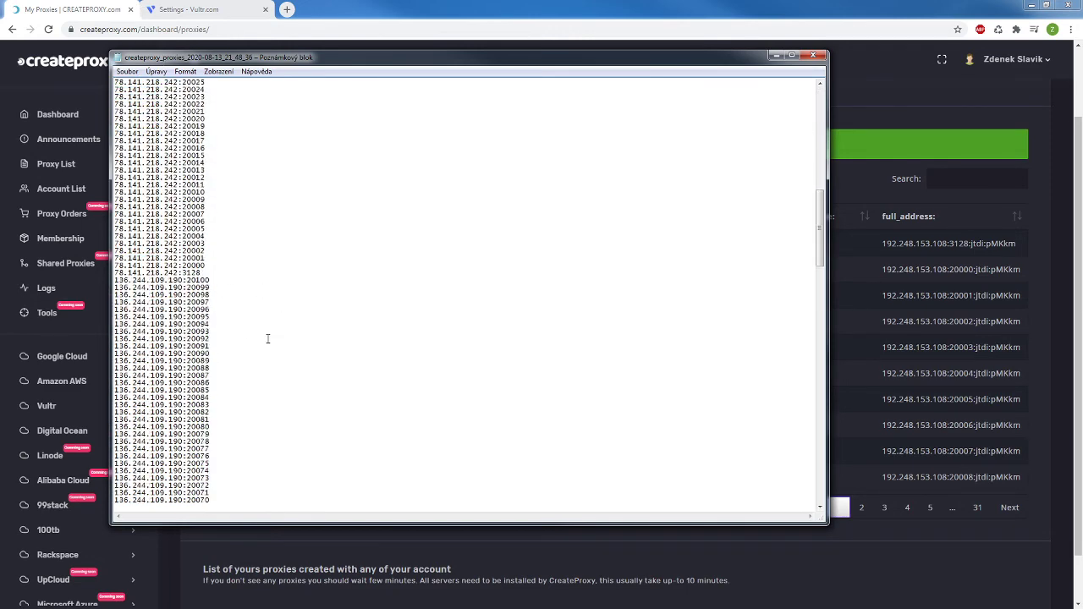
pyautogui.scroll(4, 225, 304)
pyautogui.scroll(-20, 229, 381)
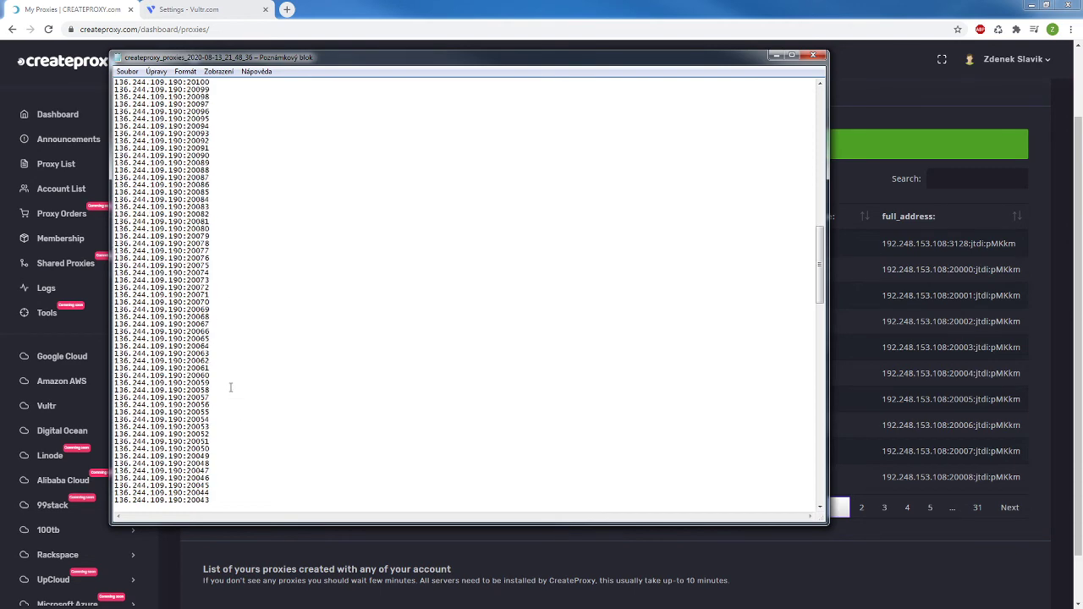
pyautogui.doubleClick(243, 396)
pyautogui.moveTo(244, 396); pyautogui.dragTo(199, 258)
pyautogui.scroll(-20, 223, 394)
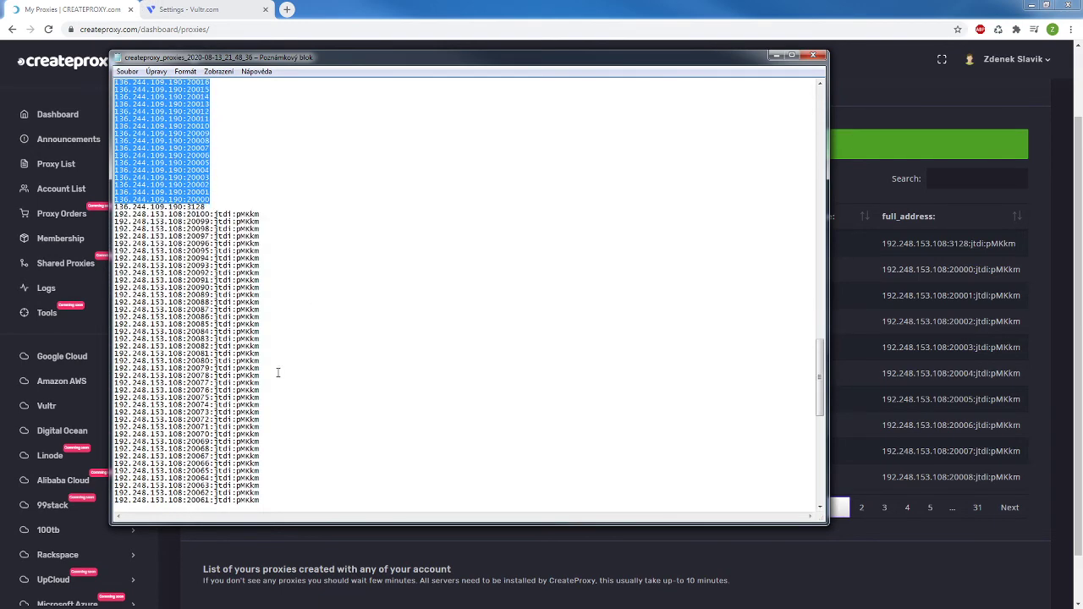
pyautogui.click(264, 373)
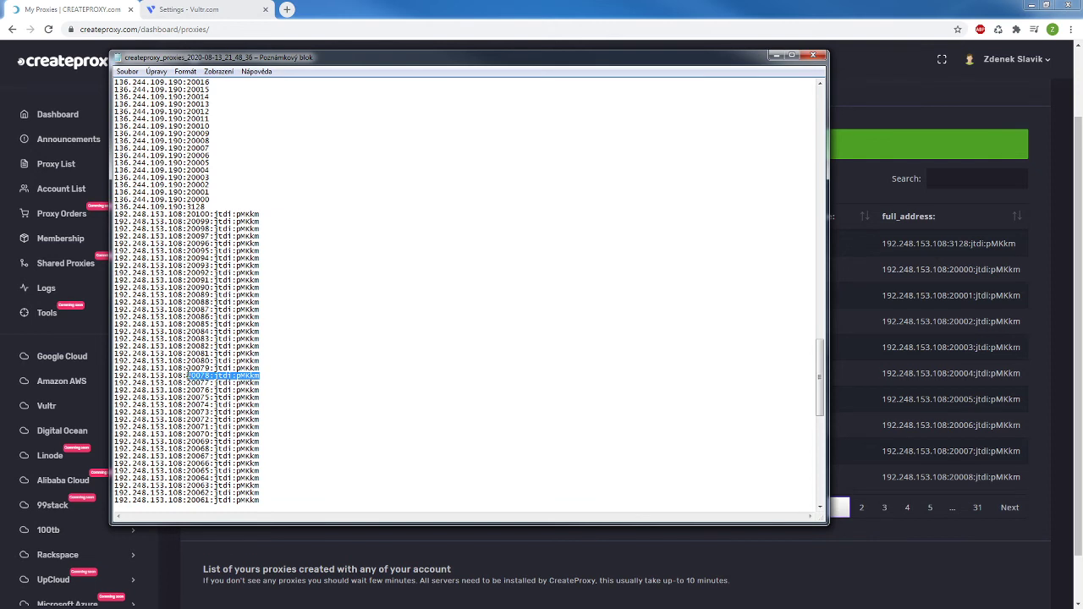
pyautogui.click(270, 385)
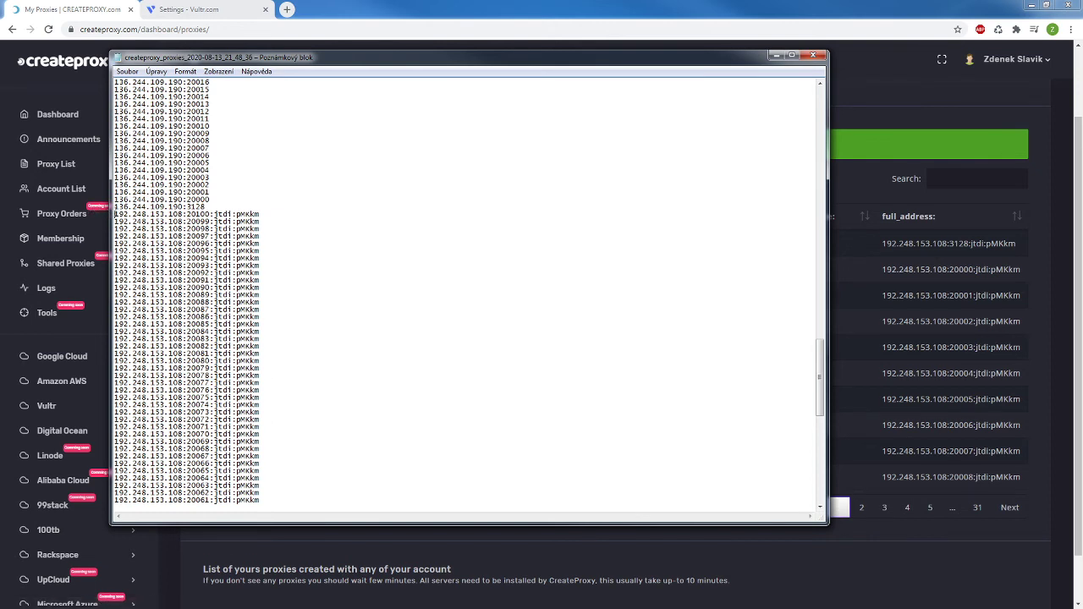
pyautogui.moveTo(116, 214); pyautogui.dragTo(335, 347)
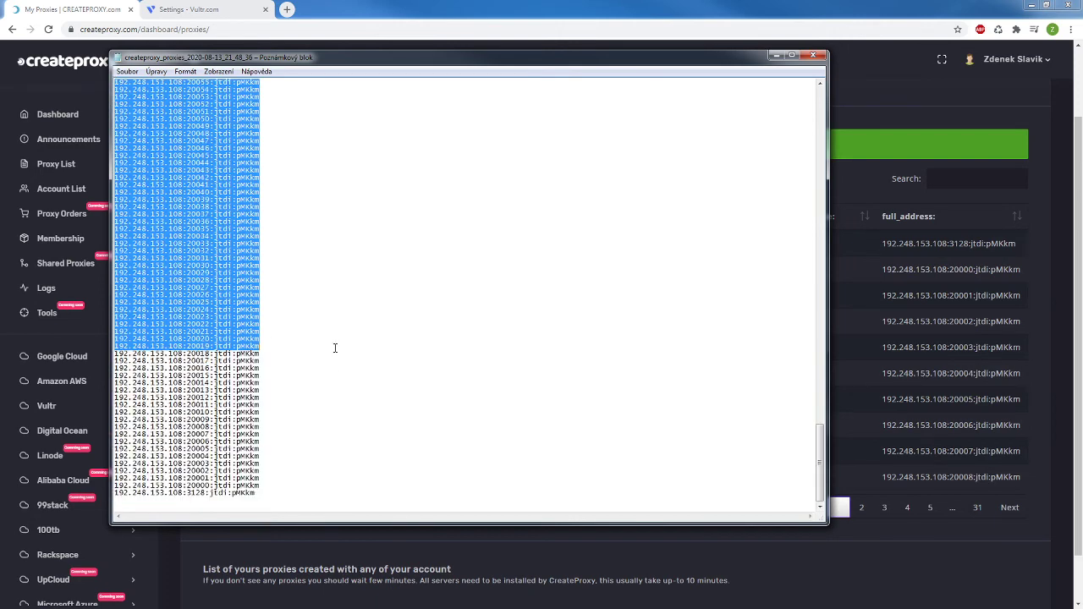
# Select and copy the entire proxy list from the text file.
pyautogui.click(474, 236)
pyautogui.hotkey('ctrl', 'a')
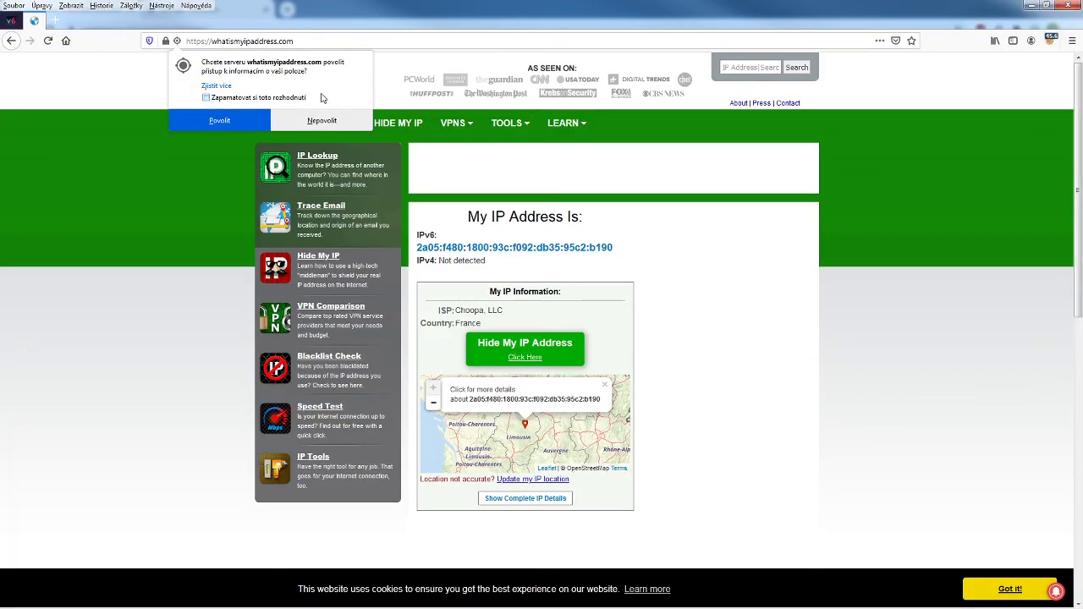
# Switch to Firefox, open the FoxyProxy options and delete all existing proxies.
pyautogui.click(1049, 40)
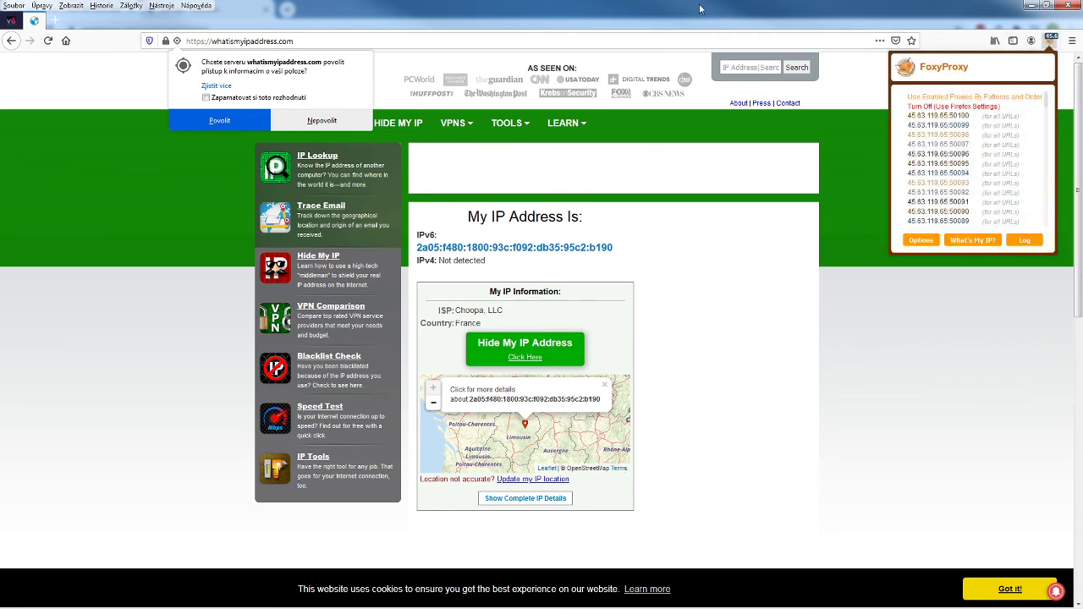
pyautogui.click(922, 241)
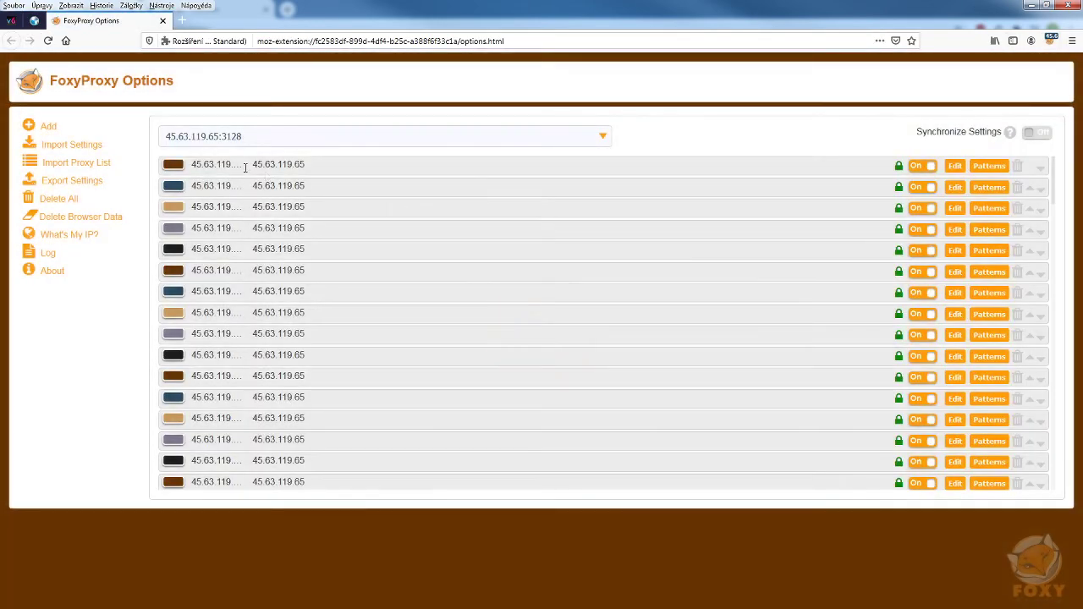
pyautogui.click(65, 203)
pyautogui.click(533, 284)
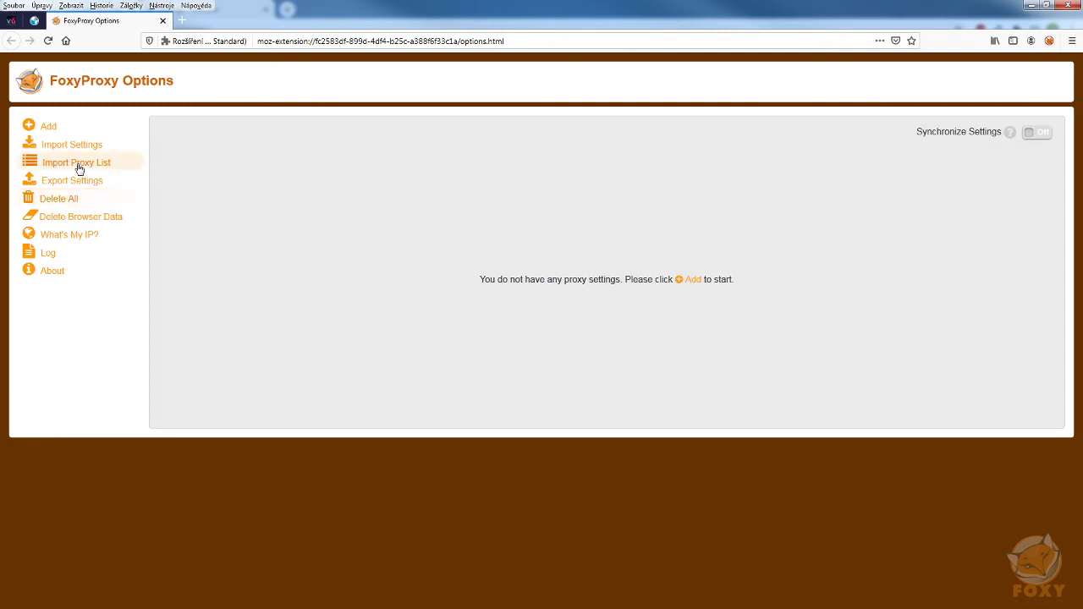
# Import the copied proxy list, including the proxy usernames and passwords, into FoxyProxy.
pyautogui.click(79, 164)
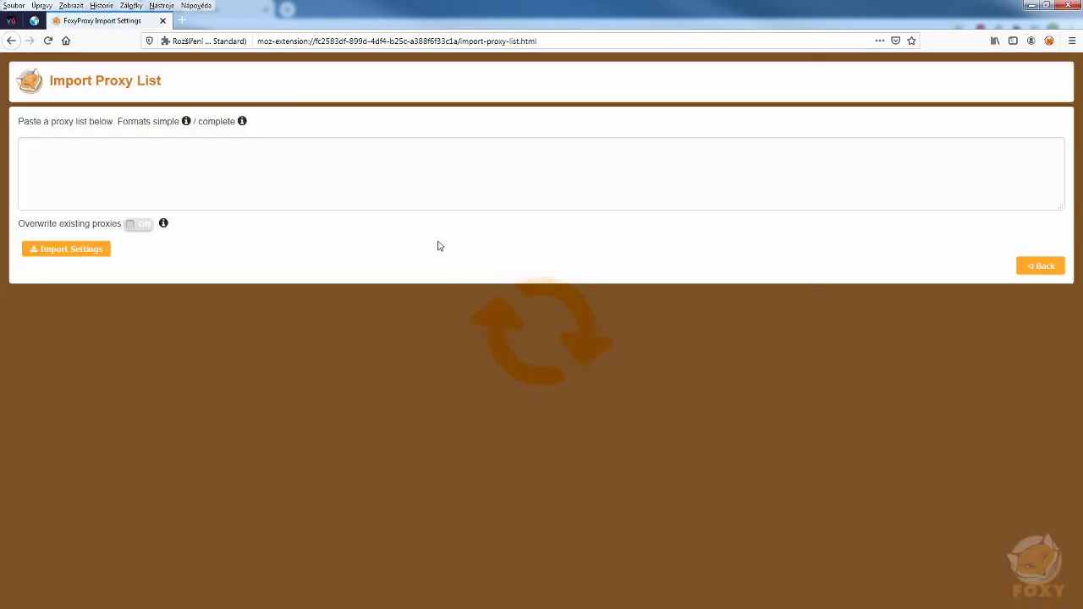
pyautogui.click(264, 191)
pyautogui.hotkey('ctrl', 'v')
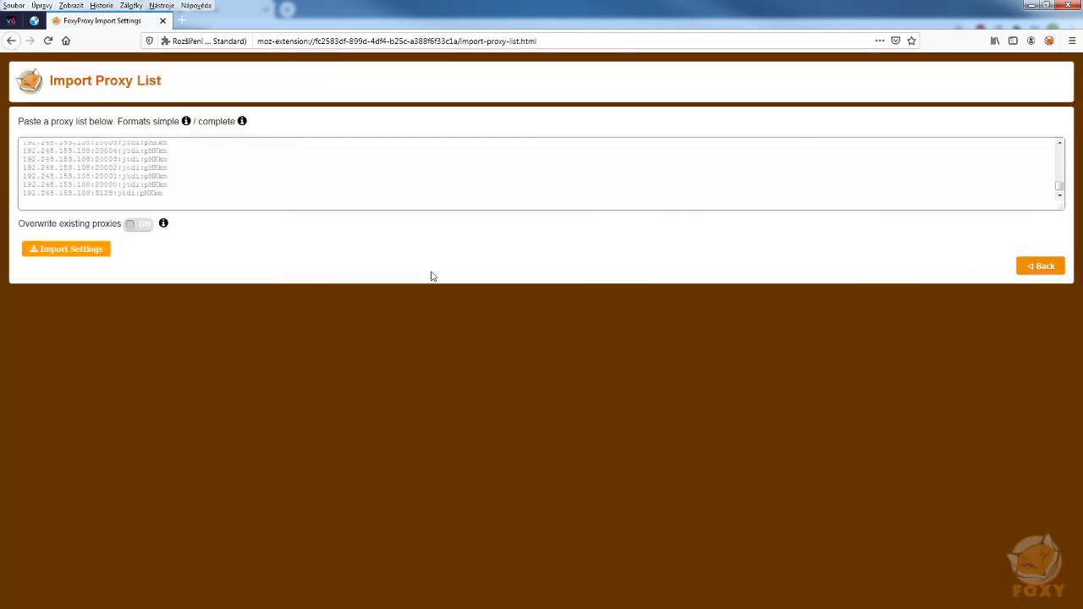
pyautogui.click(71, 252)
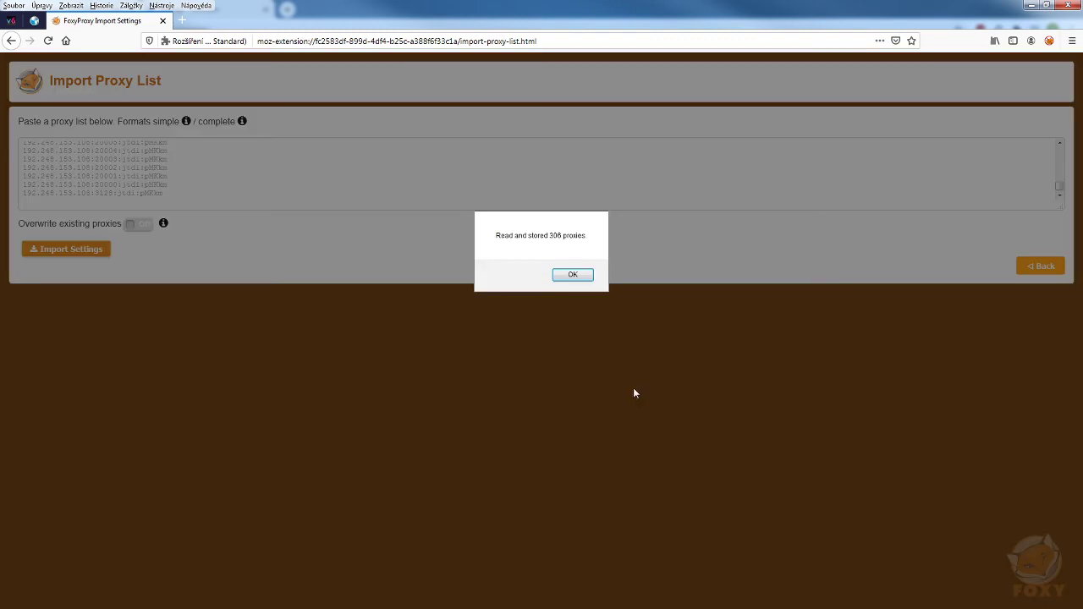
pyautogui.click(572, 276)
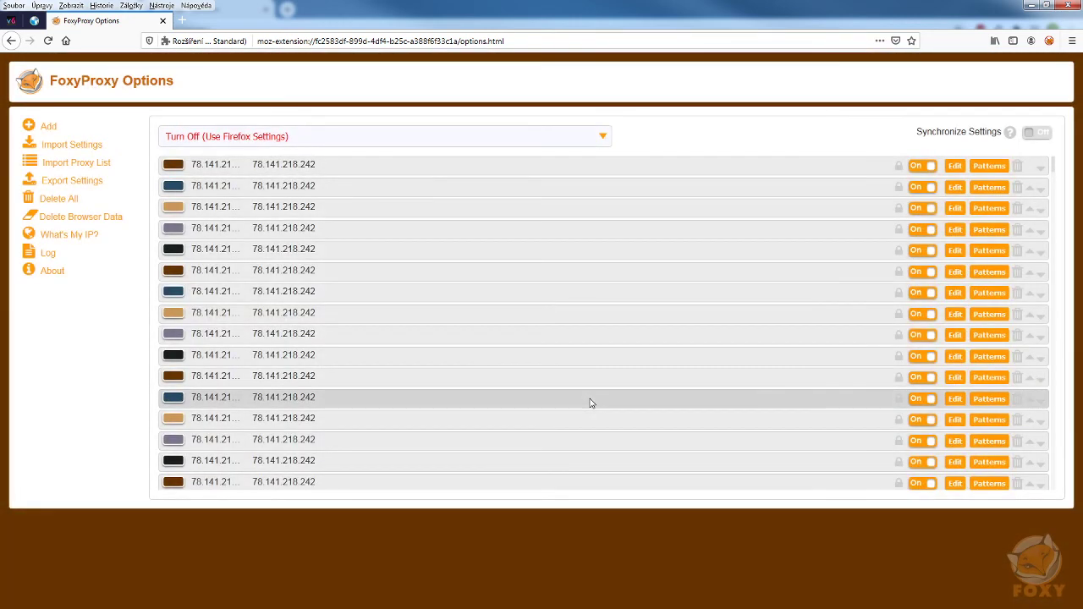
# Go to google.com and search for "what is my ip" with no proxy active.
pyautogui.click(300, 40)
pyautogui.write('google.com/')
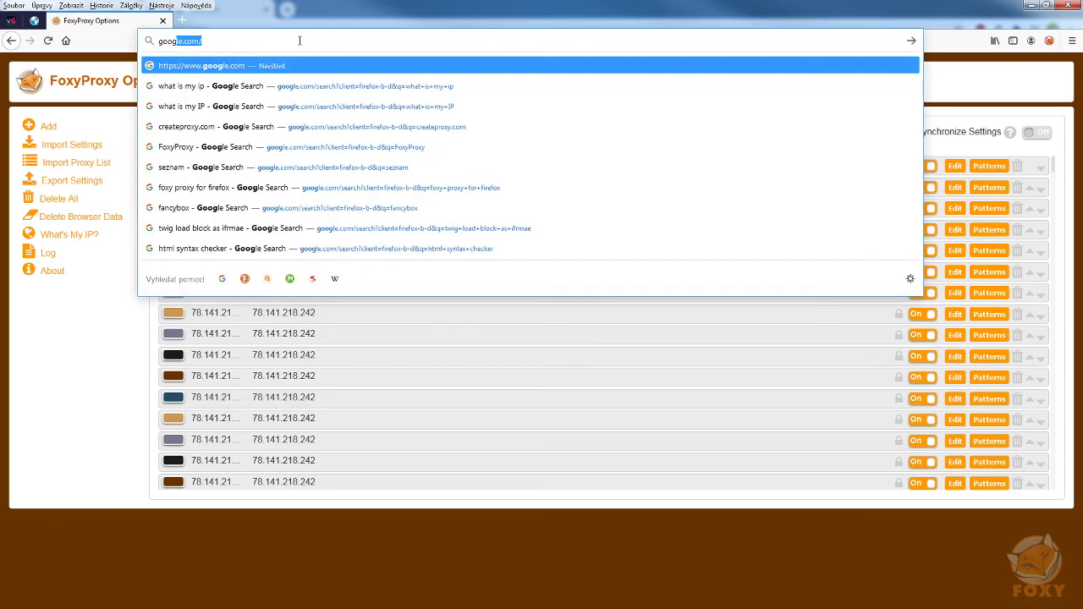
pyautogui.press('Return')
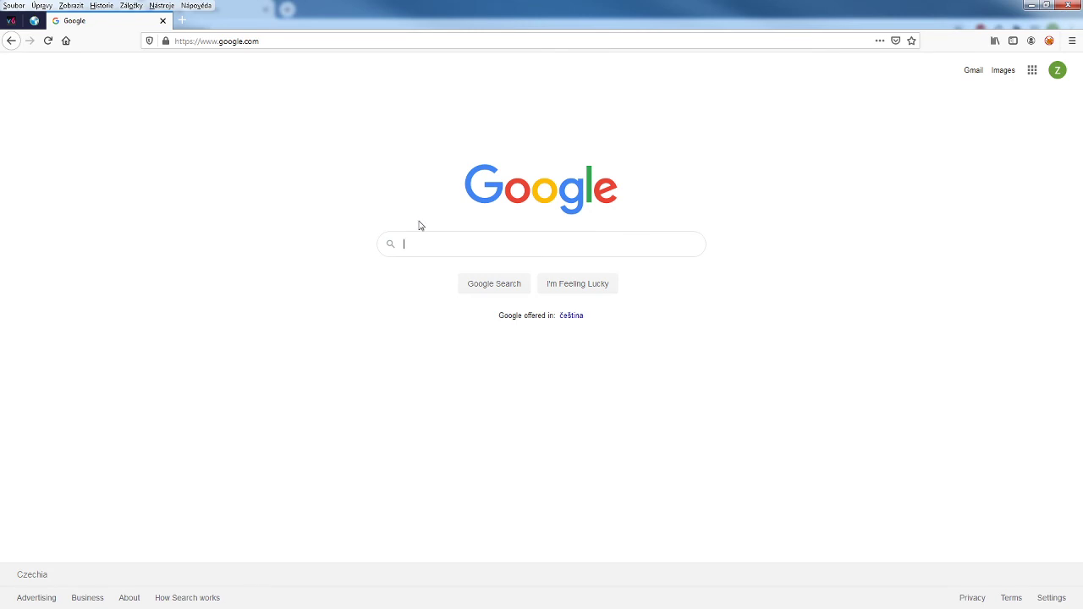
pyautogui.write('whtai')
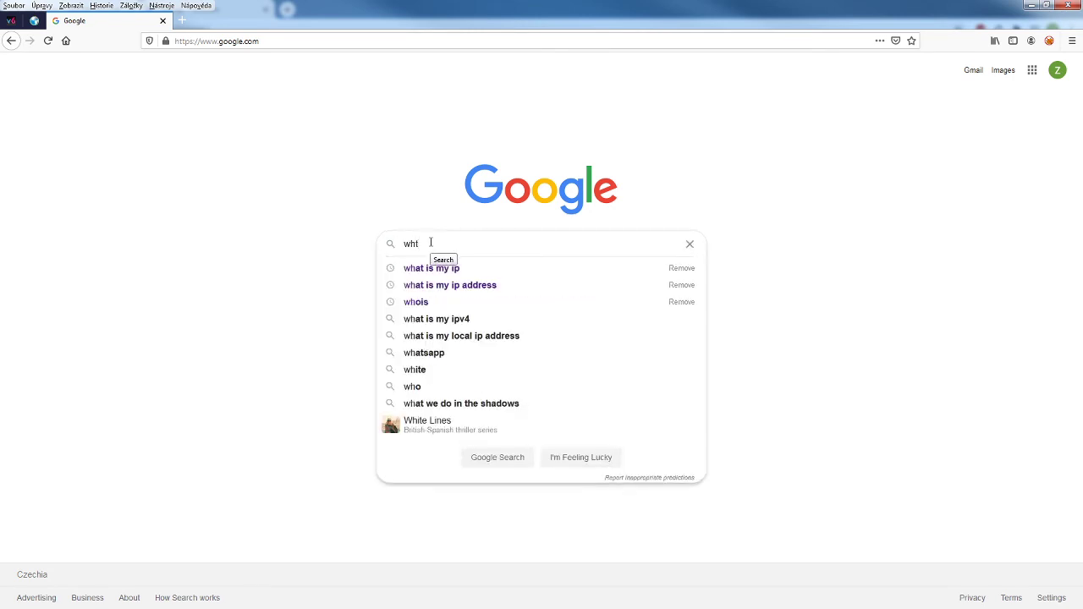
pyautogui.press('BackSpace')
pyautogui.press('BackSpace')
pyautogui.press('BackSpace')
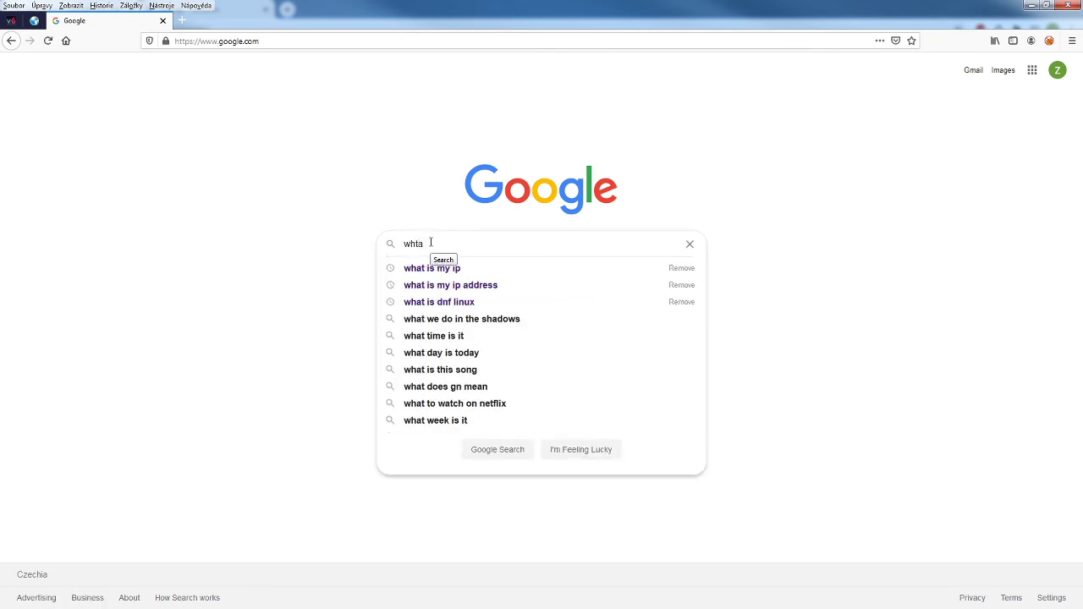
pyautogui.write('at is my ip')
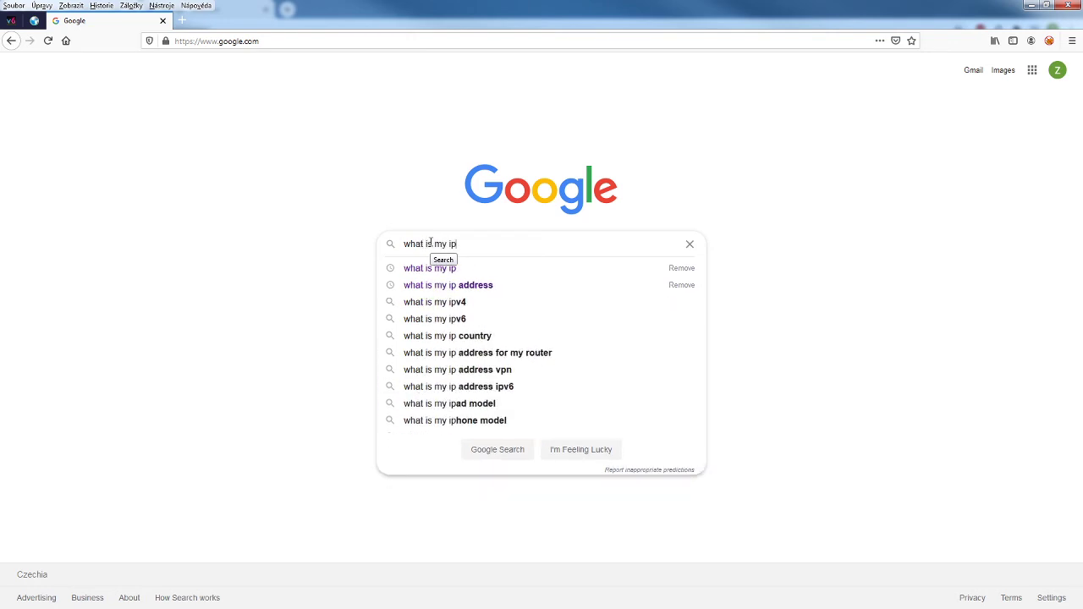
pyautogui.press('Return')
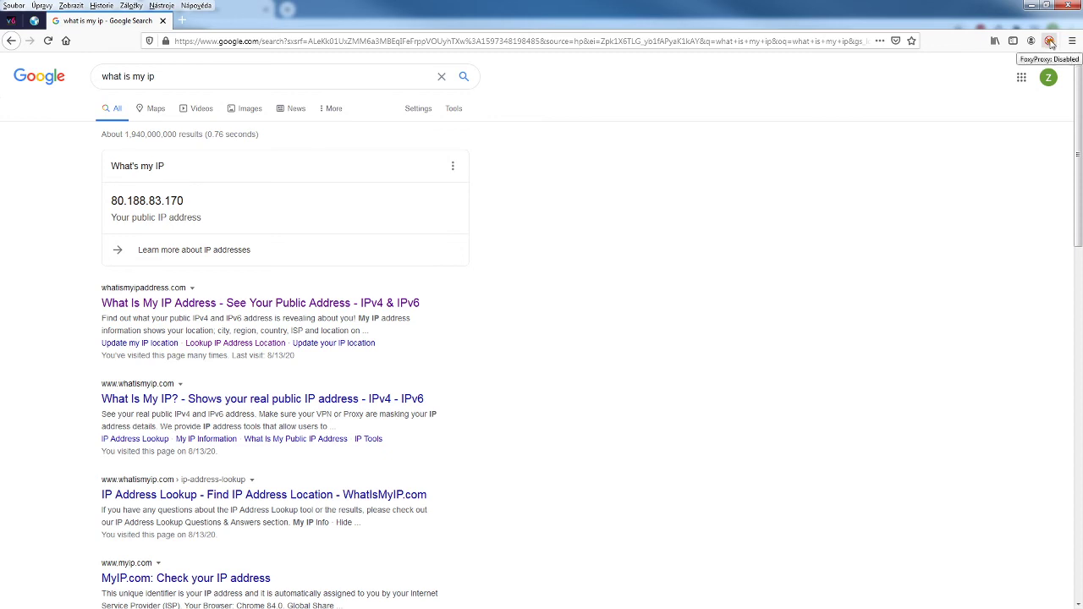
# Activate one of the 78.141.218.242 proxies in FoxyProxy.
pyautogui.click(1049, 42)
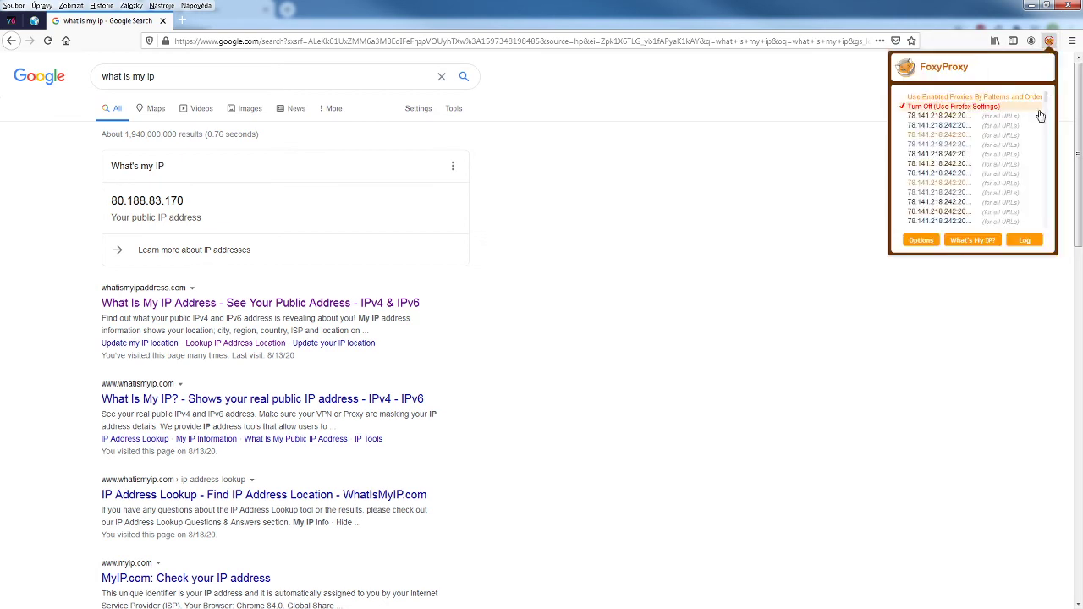
pyautogui.click(1049, 41)
pyautogui.scroll(-2, 963, 170)
pyautogui.scroll(3, 963, 170)
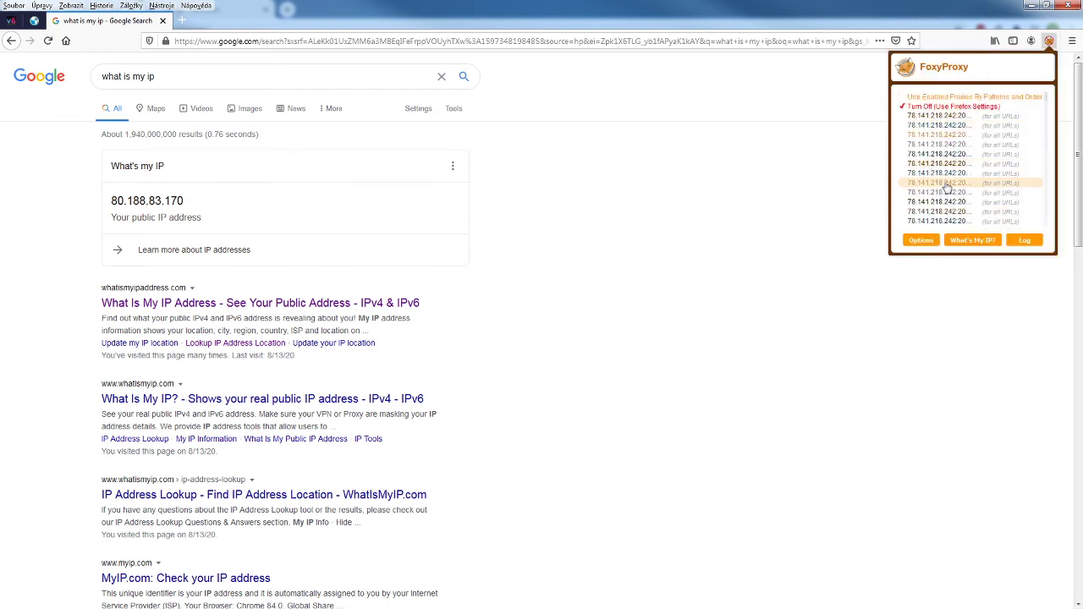
pyautogui.click(998, 182)
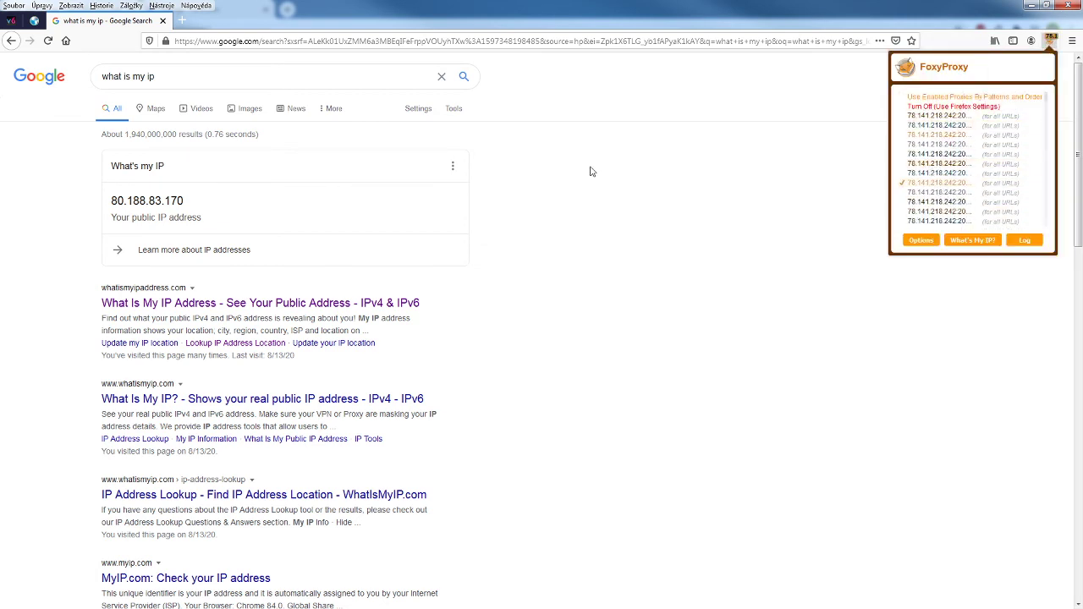
# Reload the IP search, check the proxy's location on whatismyipaddress.com and return to the search results.
pyautogui.click(756, 245)
pyautogui.click(48, 40)
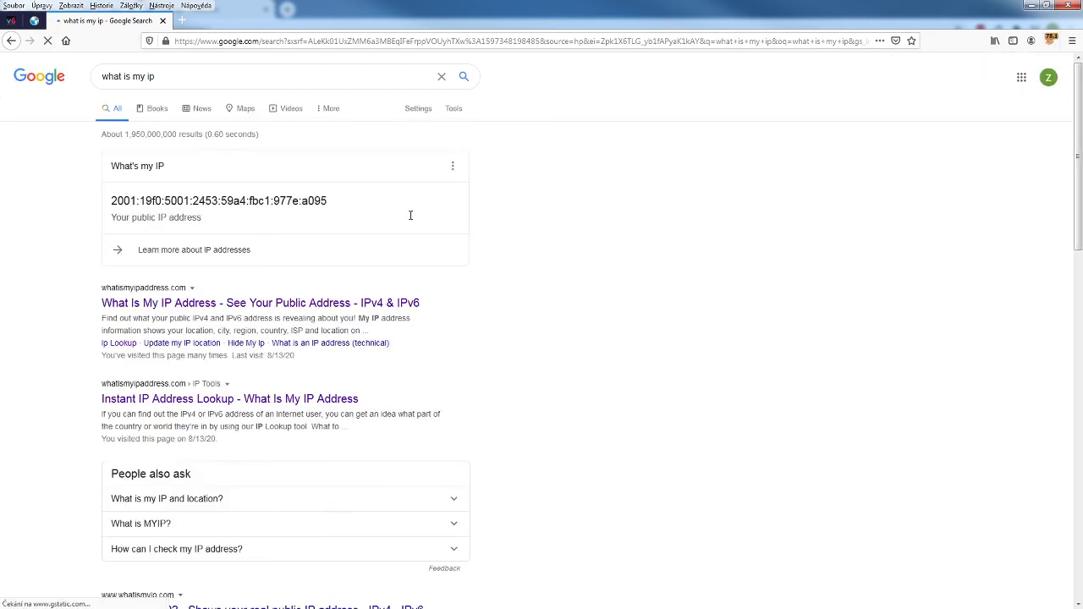
pyautogui.click(321, 306)
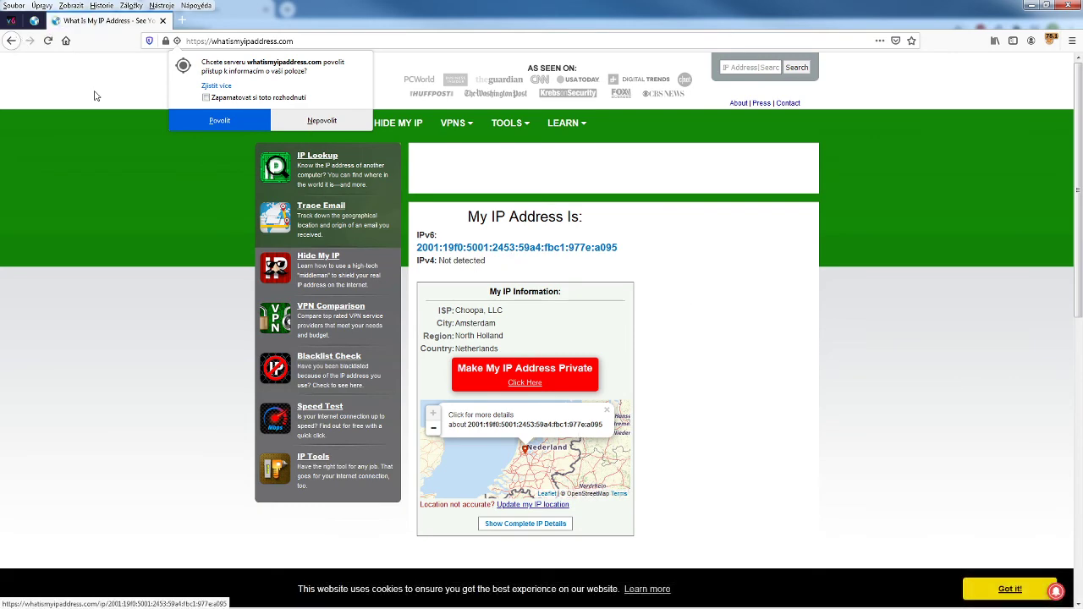
pyautogui.click(11, 41)
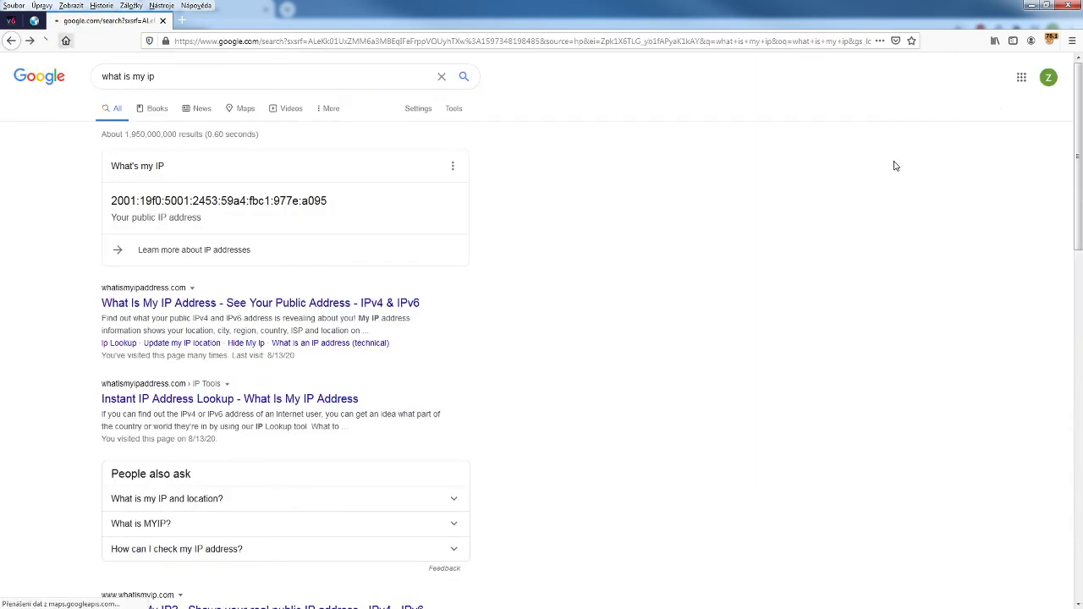
# Switch FoxyProxy to a 136.244.109.190 proxy and check the public IP address in the reloaded search results.
pyautogui.click(1050, 40)
pyautogui.scroll(-3, 963, 193)
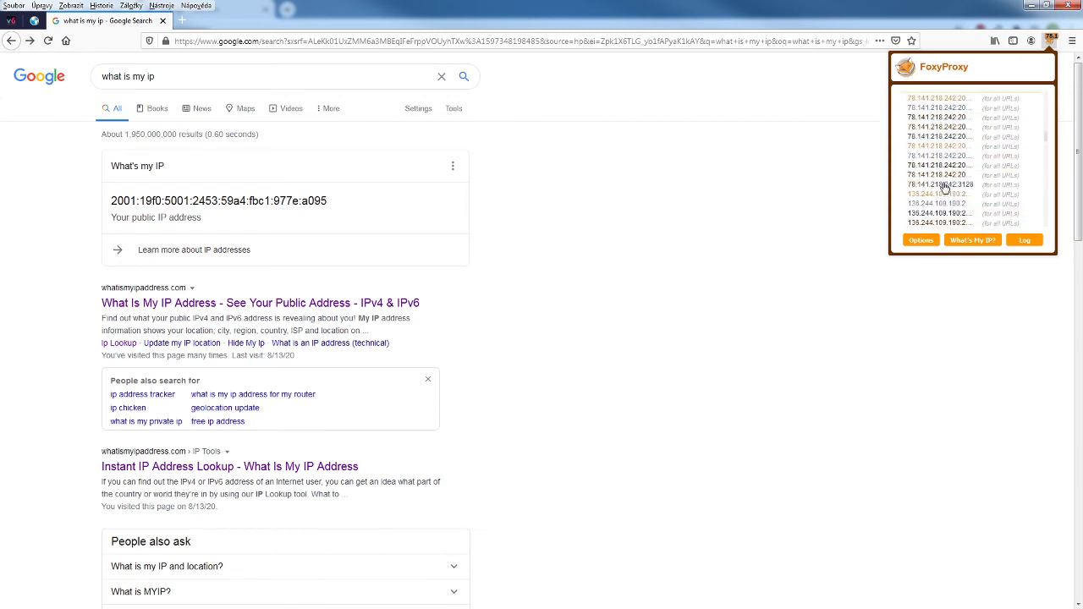
pyautogui.scroll(-3, 943, 173)
pyautogui.click(931, 168)
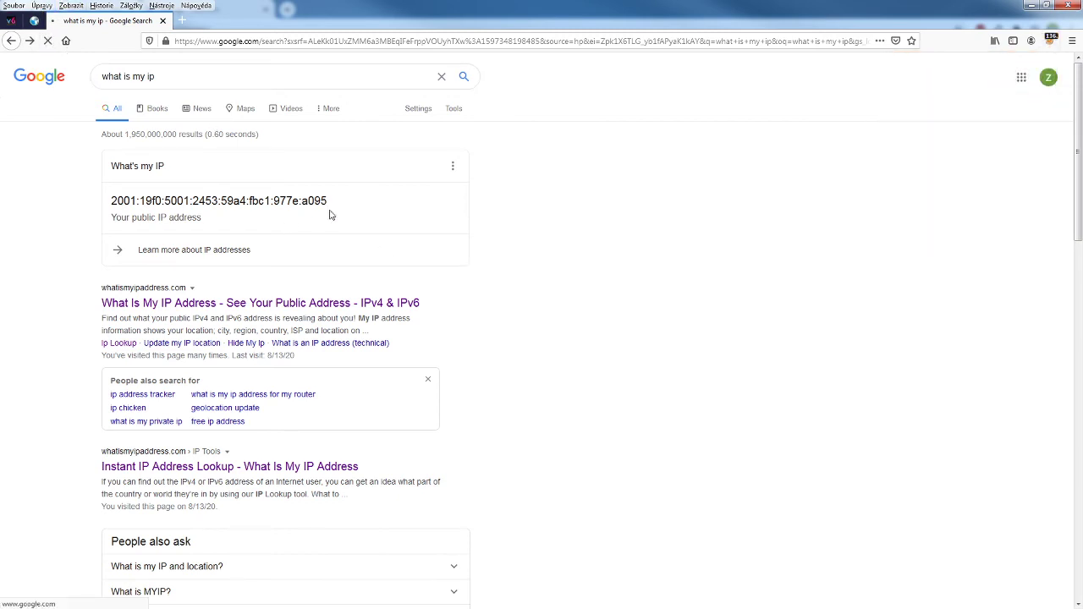
pyautogui.moveTo(341, 203); pyautogui.dragTo(114, 196)
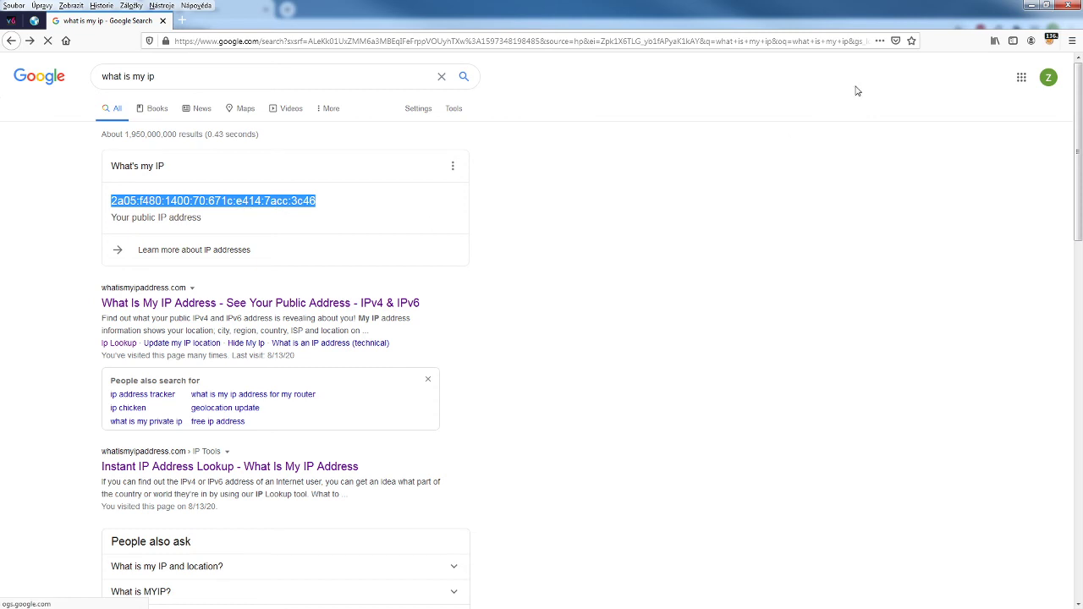
# Switch FoxyProxy to a 192.248.153.108 proxy and check the public IP address in the reloaded search results.
pyautogui.click(1051, 40)
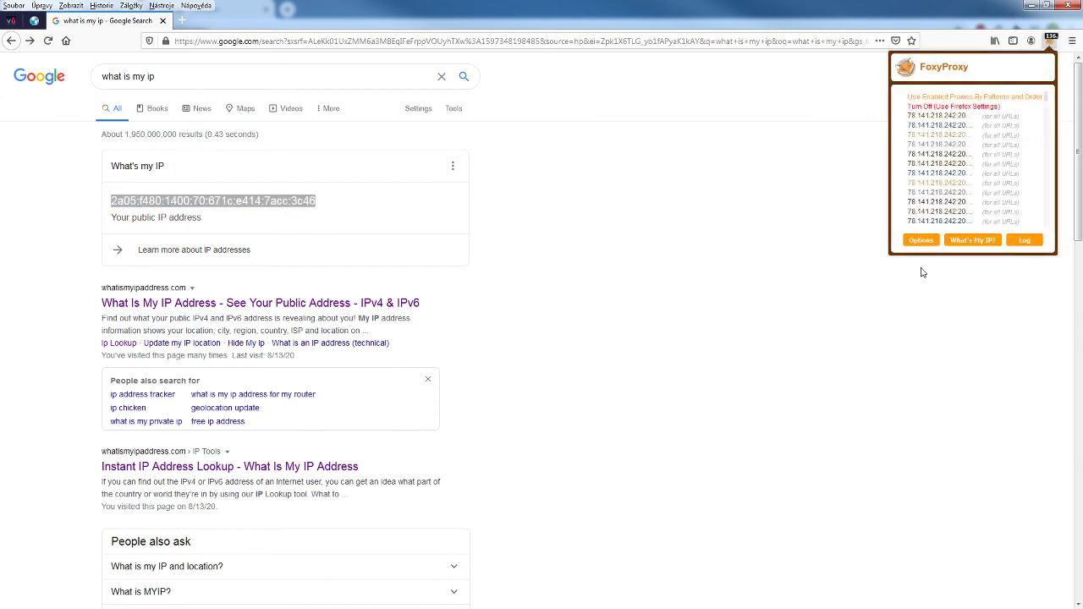
pyautogui.scroll(-10, 954, 183)
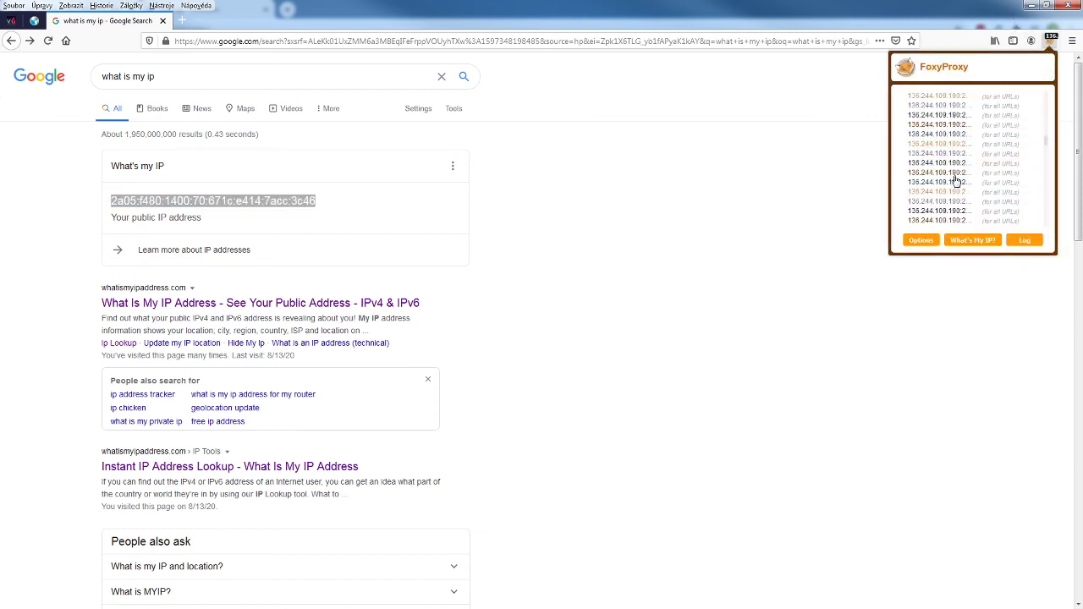
pyautogui.scroll(-6, 954, 181)
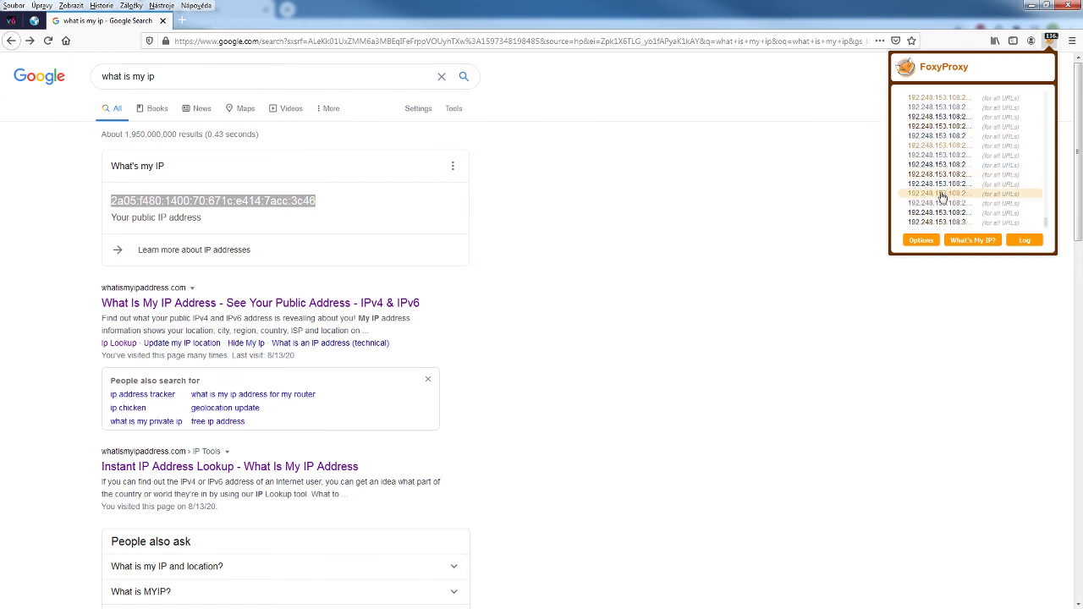
pyautogui.click(942, 194)
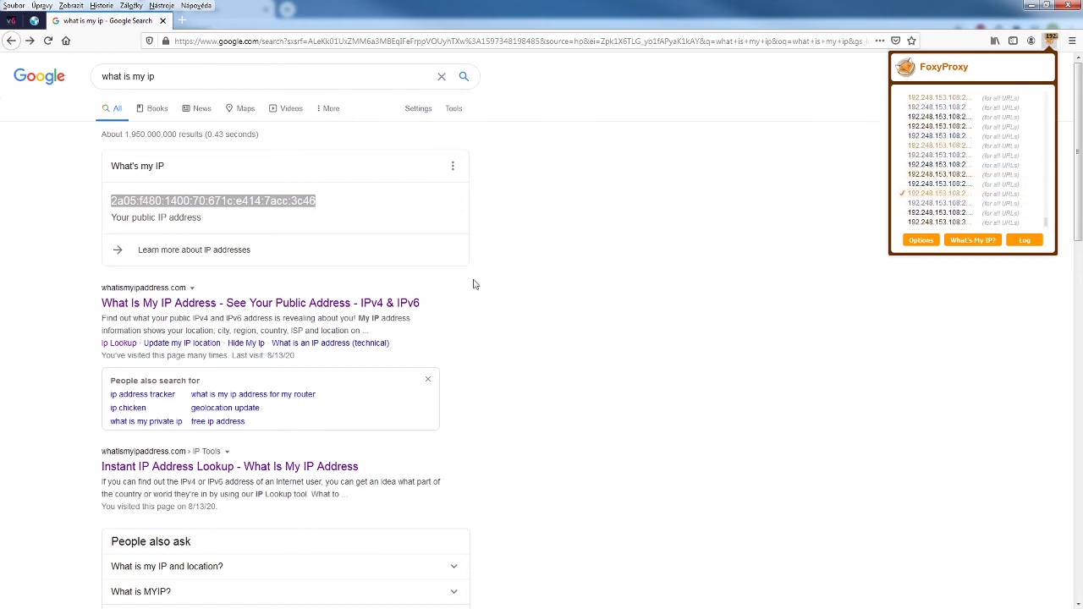
pyautogui.click(50, 42)
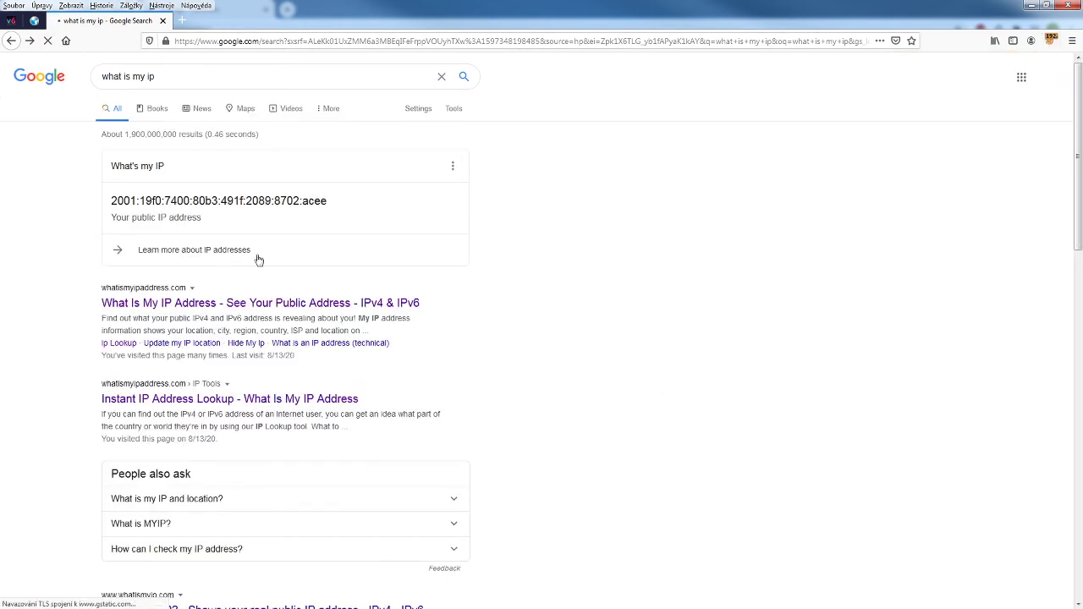
pyautogui.moveTo(174, 218); pyautogui.dragTo(111, 189)
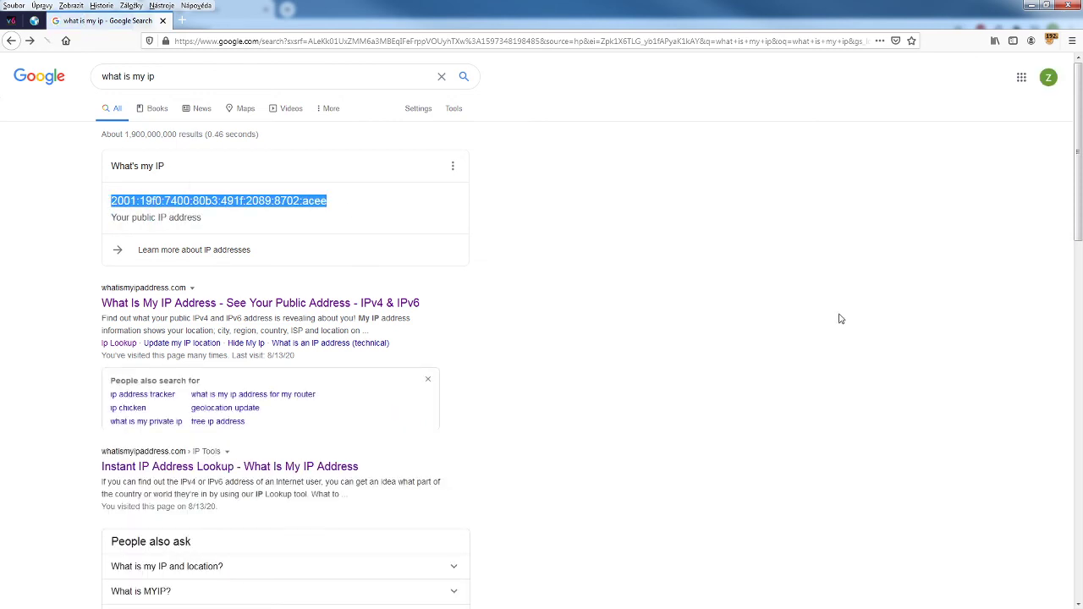
pyautogui.click(839, 396)
# Select a different 192.248.153.108 proxy in FoxyProxy, reload the IP search and compare the public address.
pyautogui.click(1050, 40)
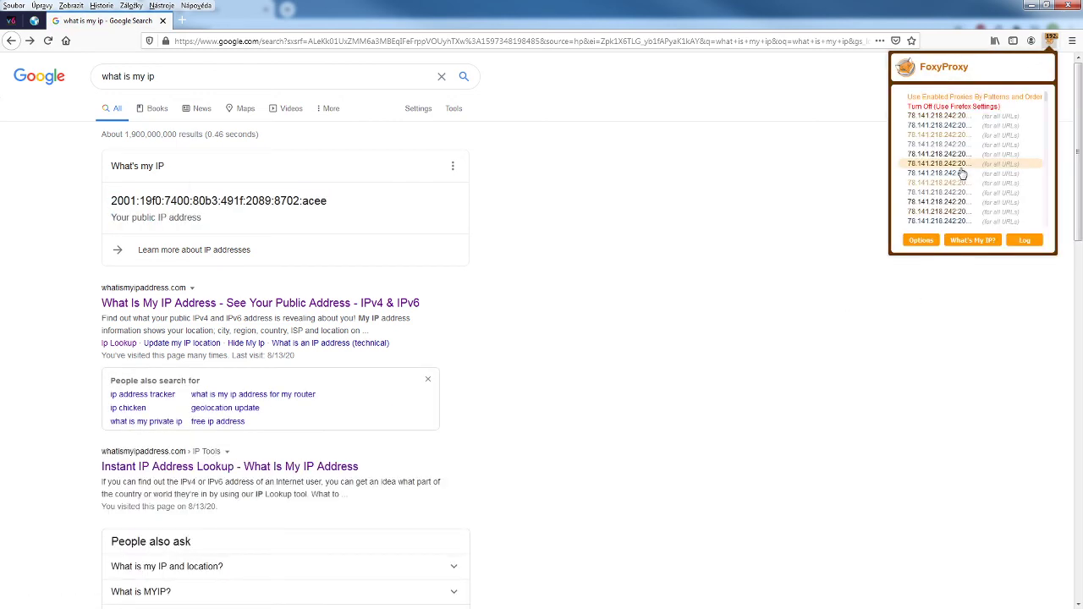
pyautogui.scroll(-3, 951, 186)
pyautogui.scroll(-5, 951, 186)
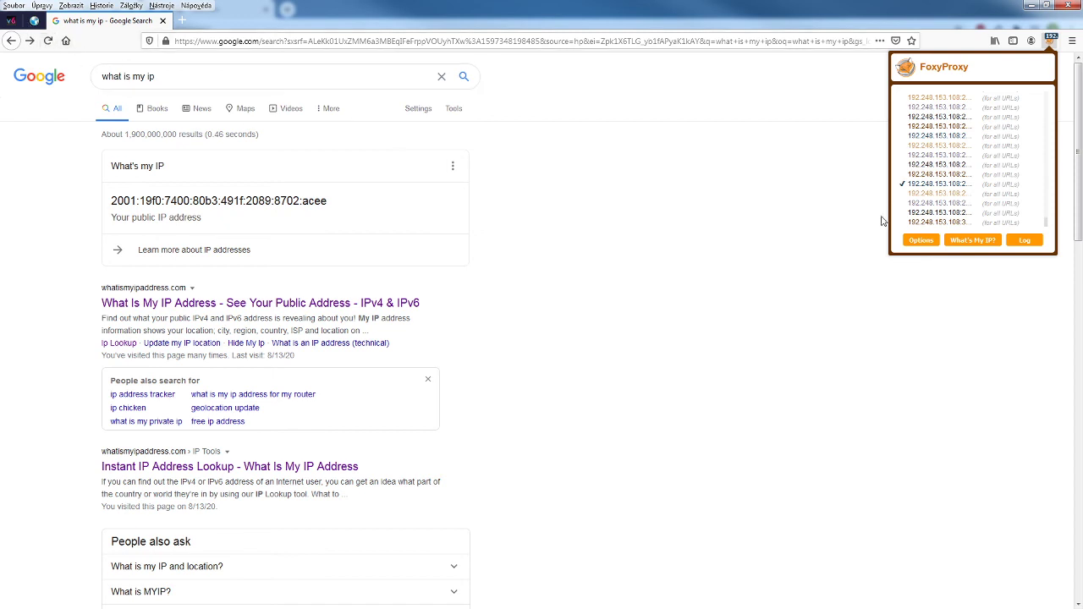
pyautogui.click(959, 193)
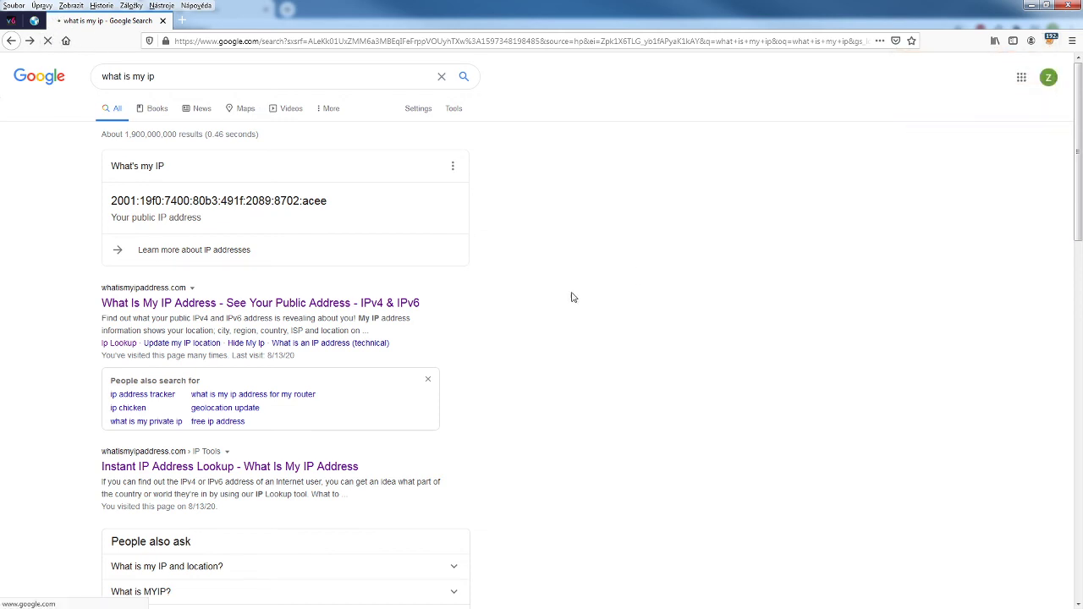
pyautogui.moveTo(358, 203); pyautogui.dragTo(116, 200)
pyautogui.click(114, 200)
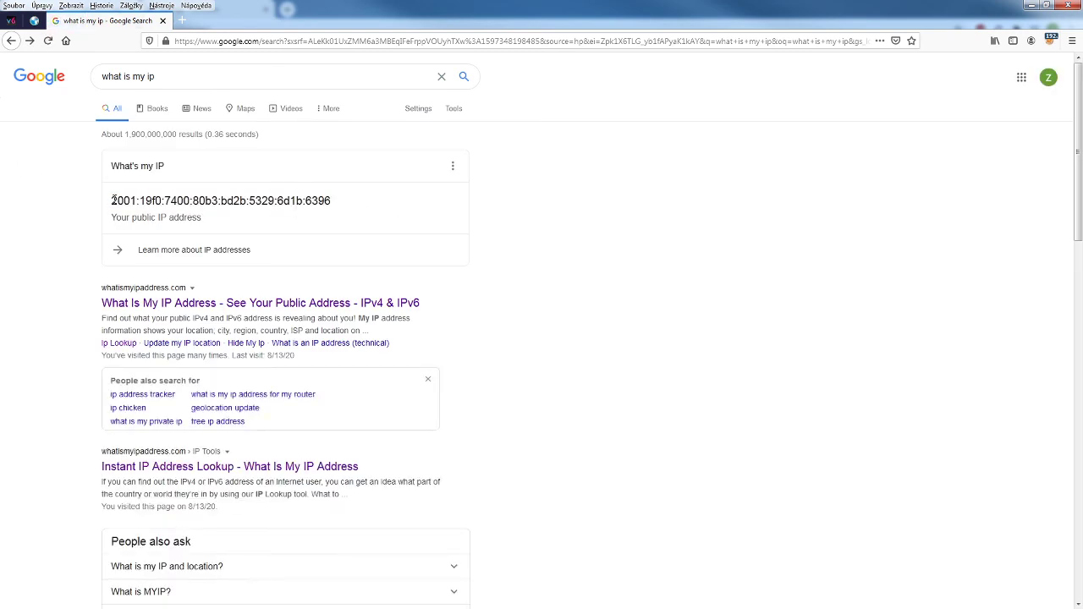
# Activate the 78.141.218.242:3128 proxy in FoxyProxy and reload the IP search through it.
pyautogui.click(1050, 41)
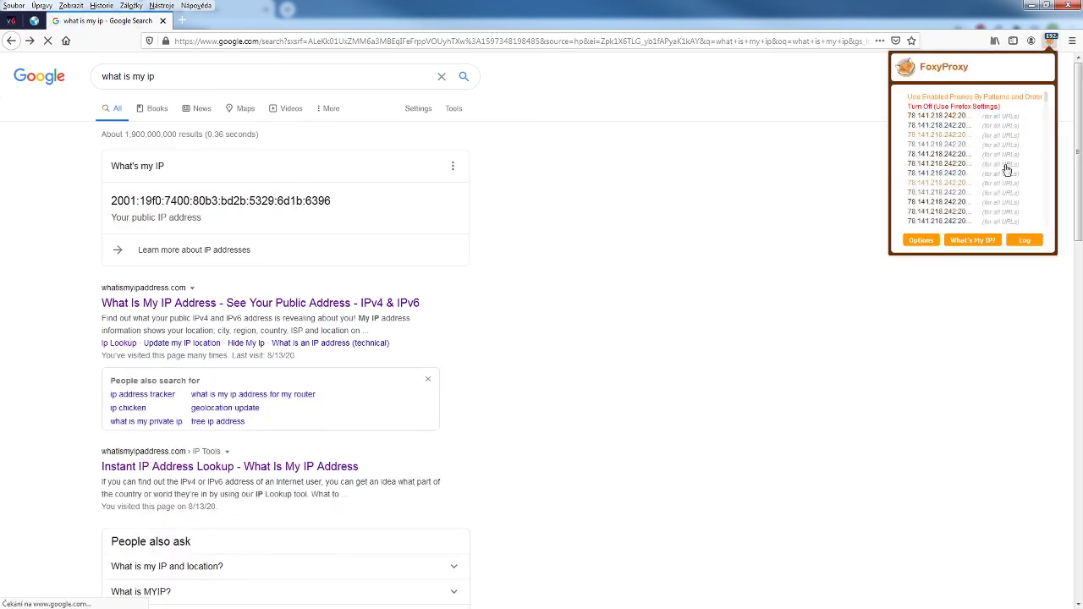
pyautogui.scroll(-10, 956, 140)
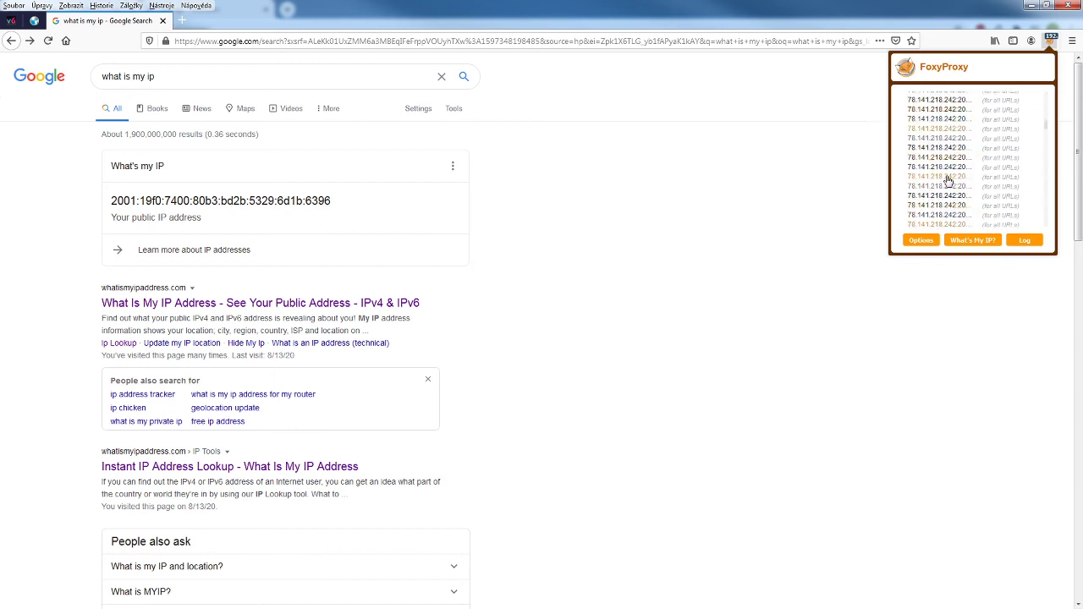
pyautogui.scroll(-3, 944, 179)
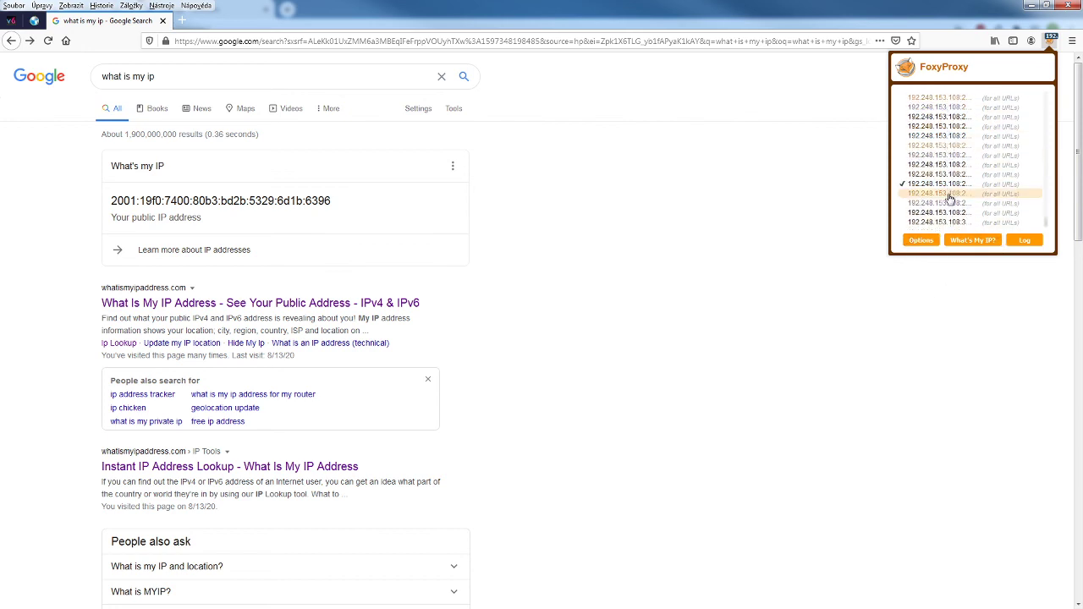
pyautogui.scroll(5, 952, 190)
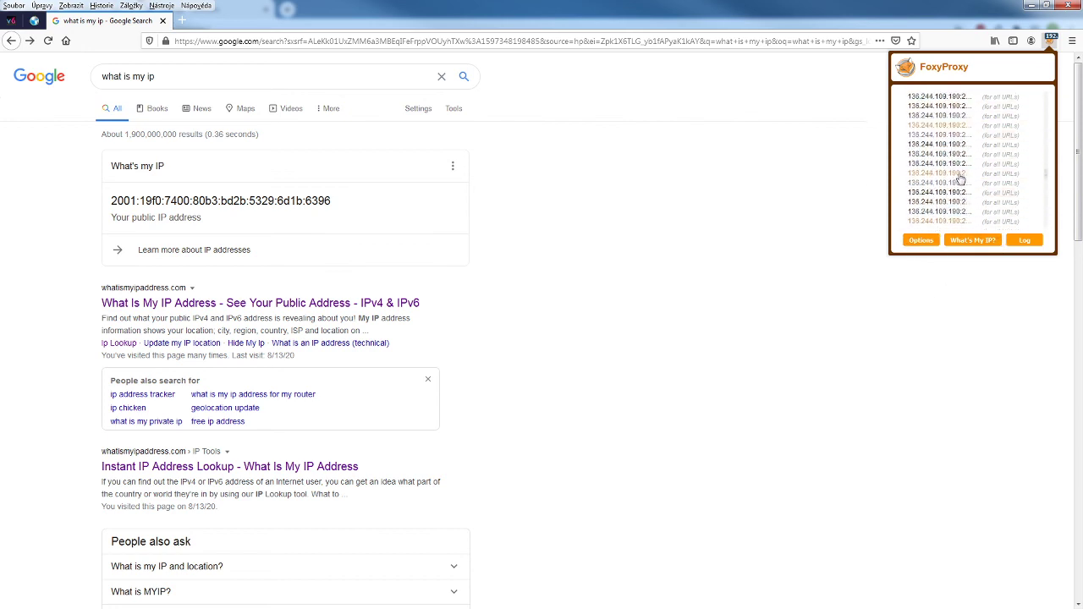
pyautogui.scroll(10, 960, 180)
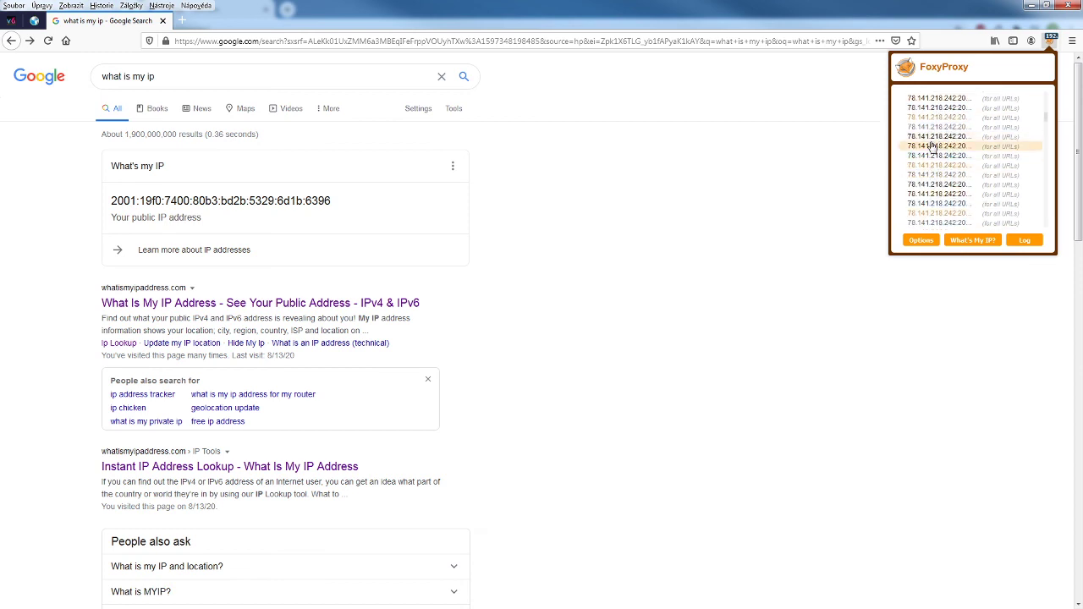
pyautogui.scroll(2, 931, 146)
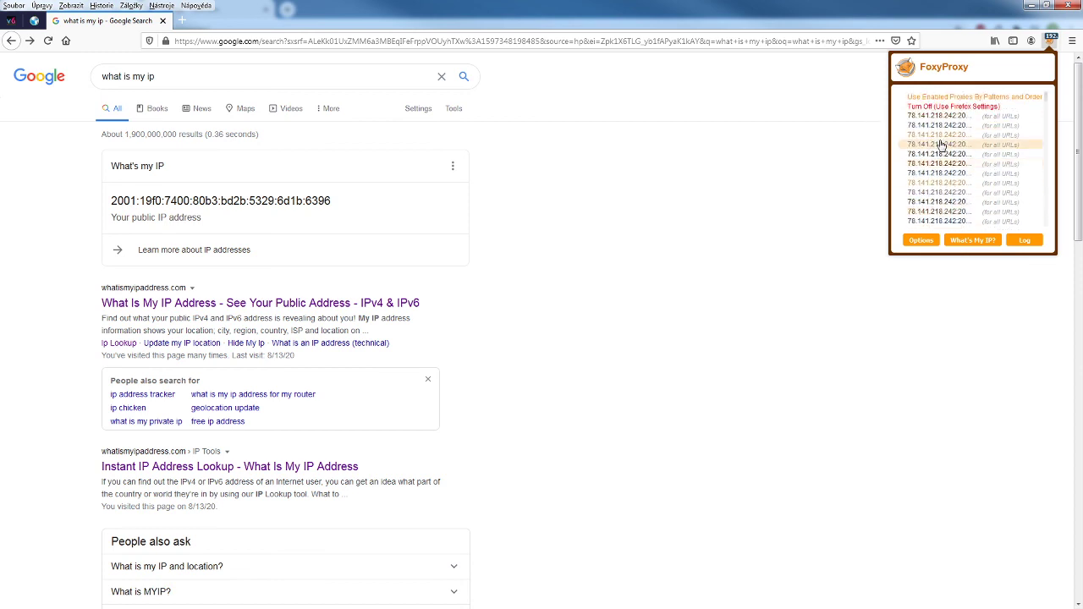
pyautogui.scroll(-5, 947, 140)
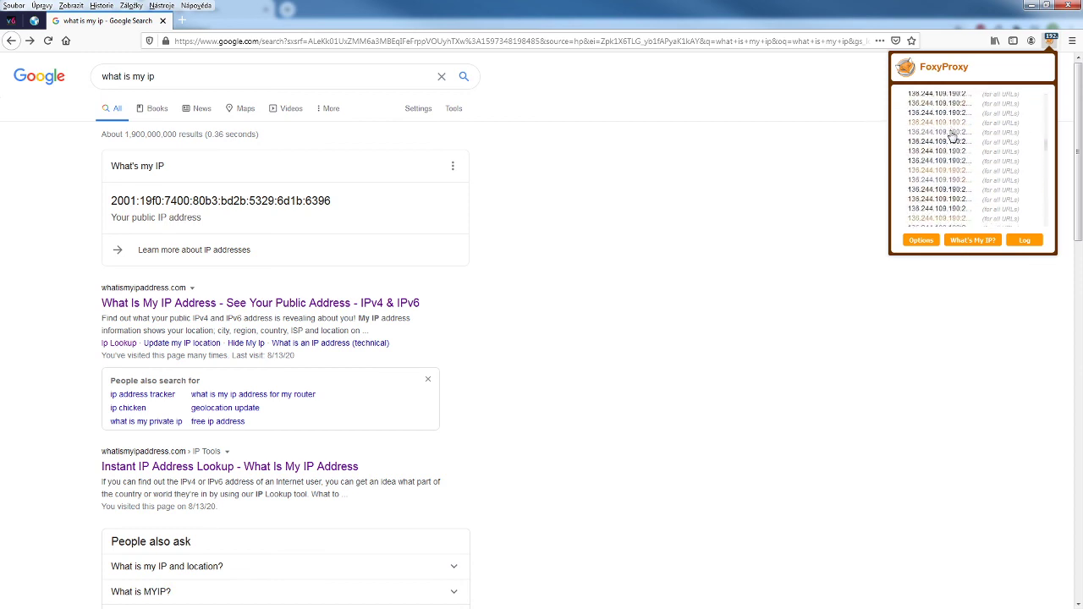
pyautogui.scroll(5, 998, 157)
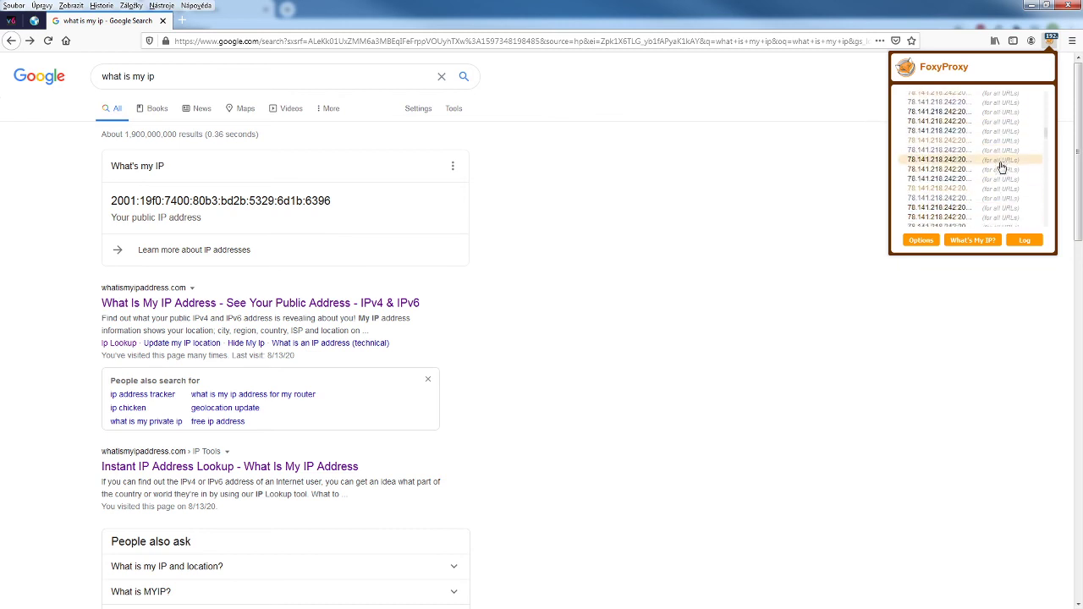
pyautogui.scroll(-2, 1001, 167)
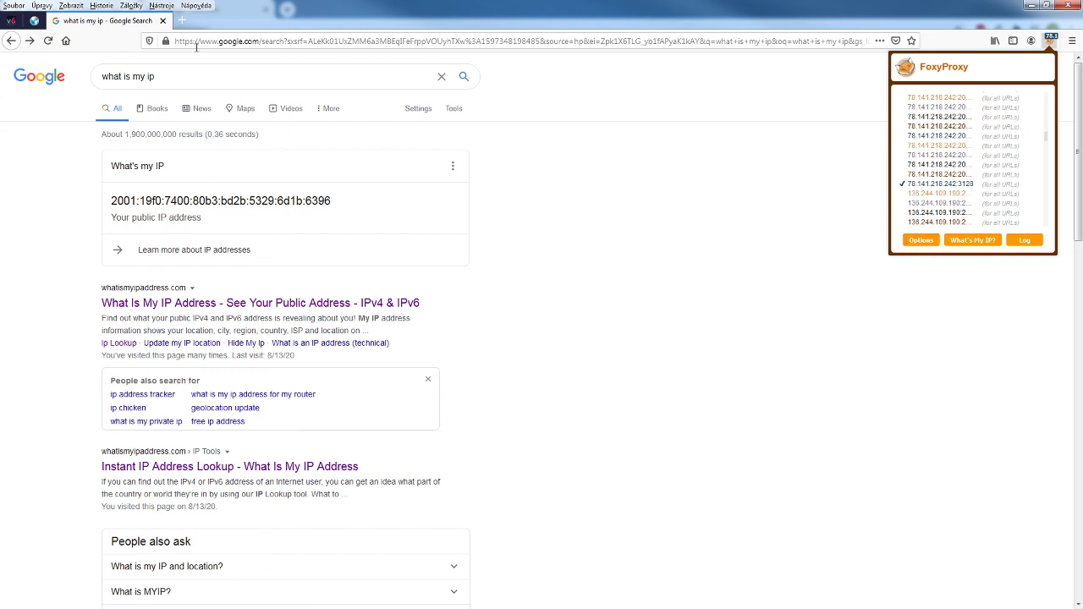
pyautogui.click(48, 39)
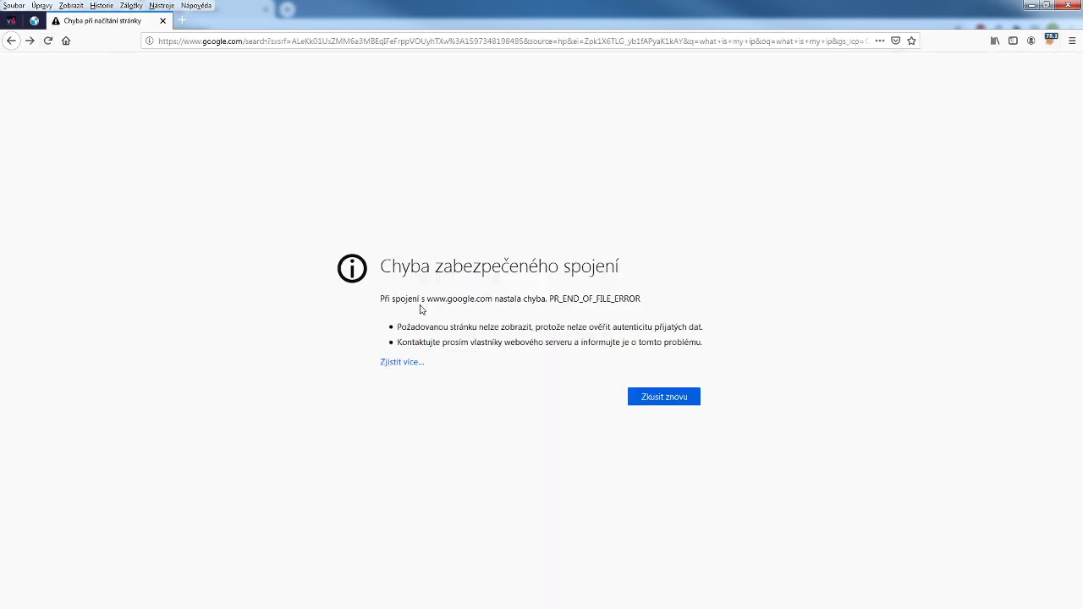
# Change the proxy type of 78.141.218.242:3128 to SOCKS5 in the FoxyProxy options and save it.
pyautogui.click(1050, 39)
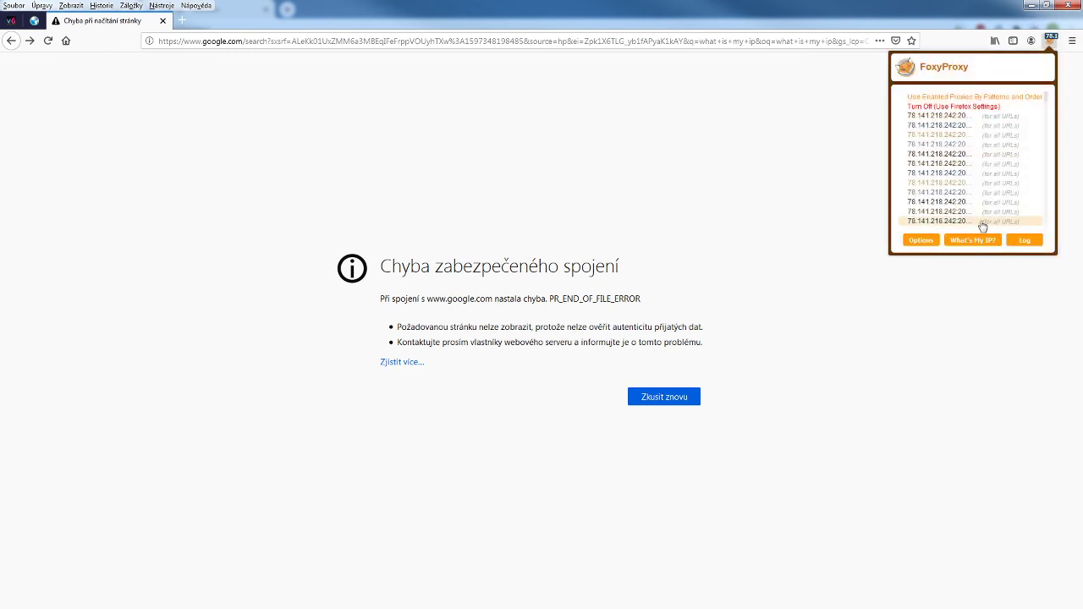
pyautogui.click(922, 239)
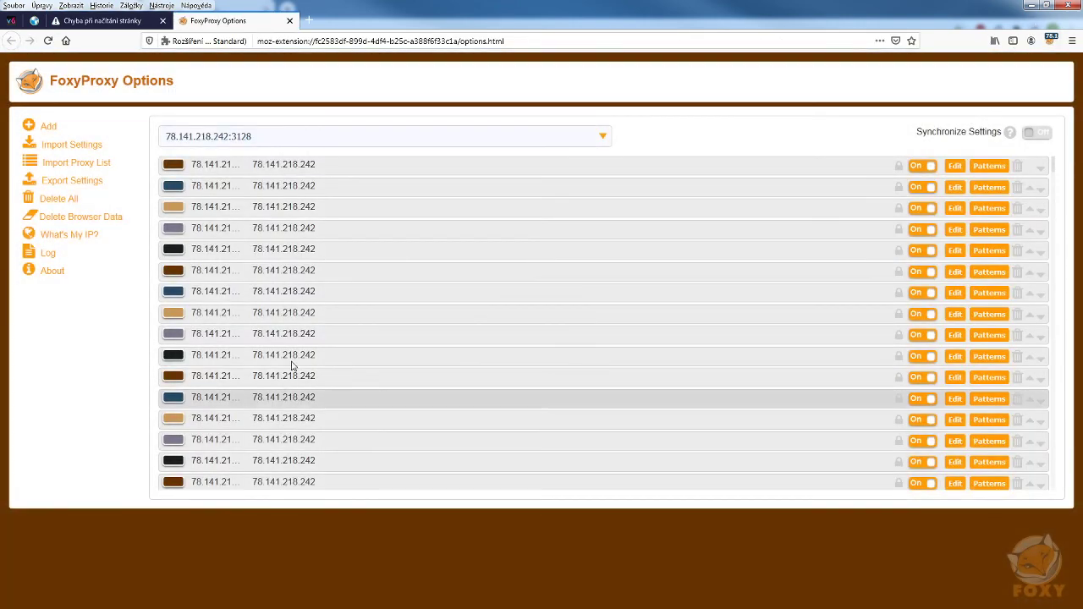
pyautogui.scroll(-2, 288, 372)
pyautogui.scroll(-5, 282, 380)
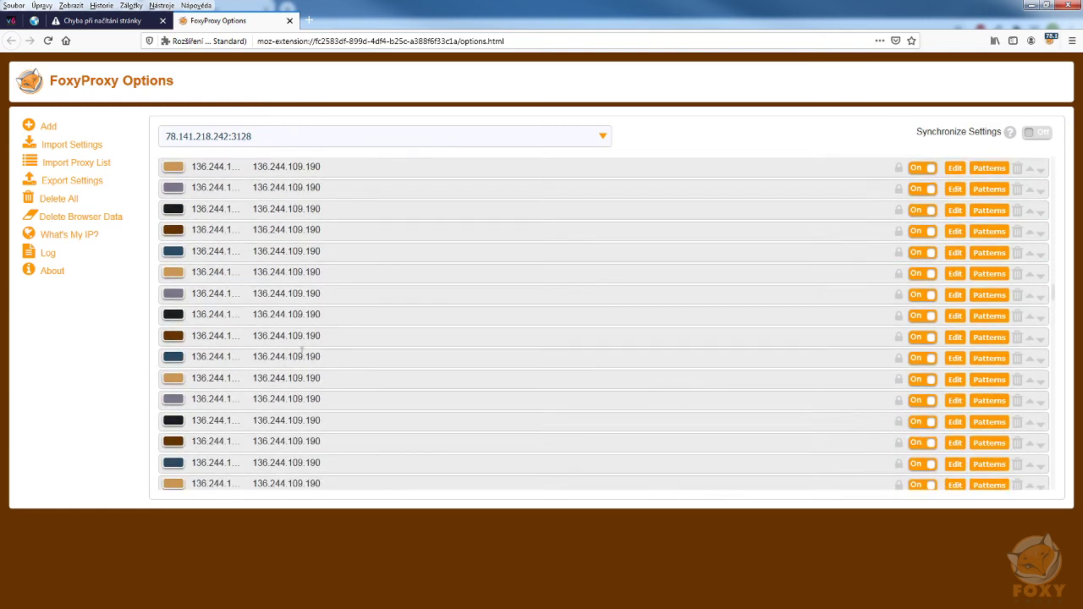
pyautogui.scroll(4, 860, 273)
pyautogui.click(955, 289)
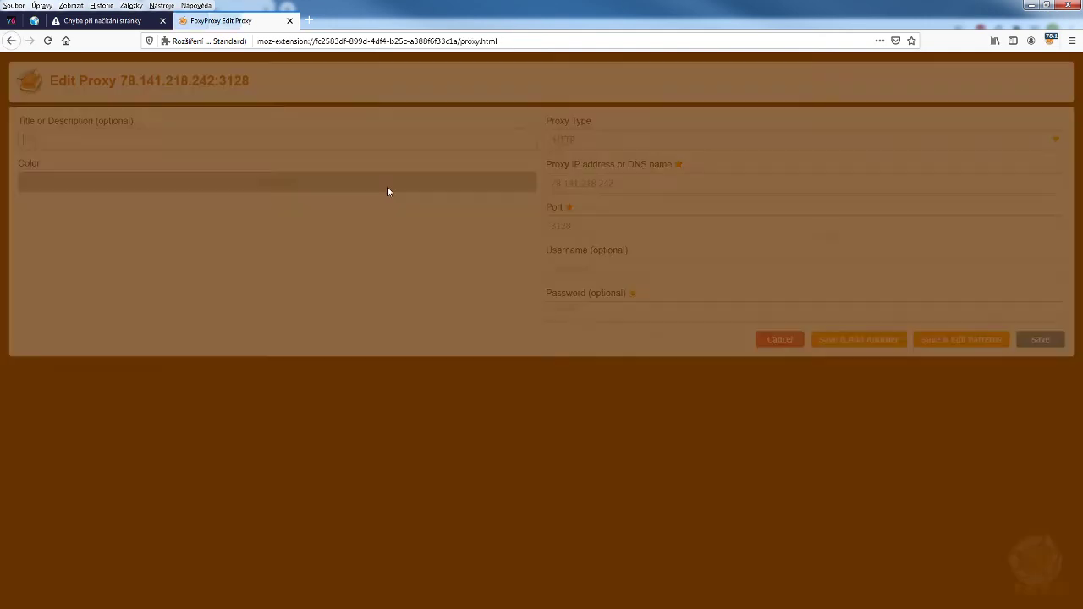
pyautogui.click(622, 145)
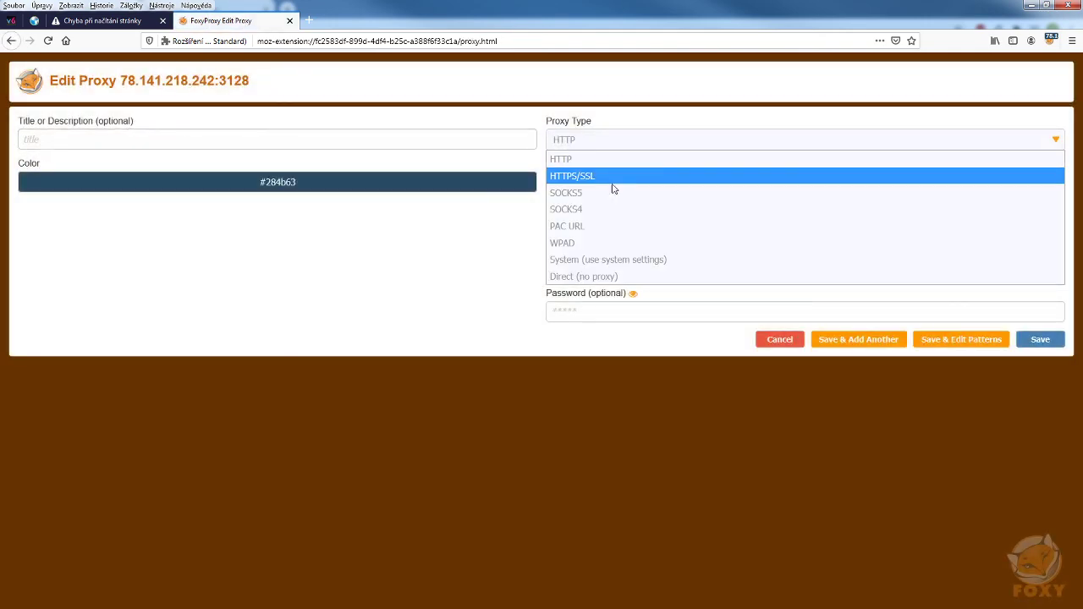
pyautogui.click(612, 193)
pyautogui.click(1040, 339)
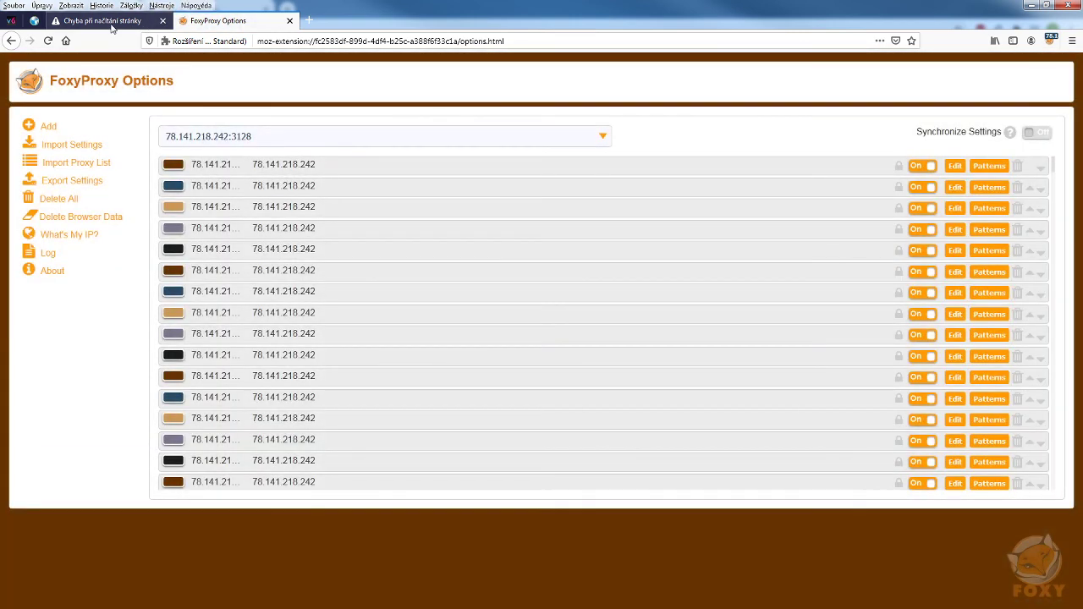
# Return to the IP search, reload it through the SOCKS5 proxy and check its location on whatismyipaddress.com.
pyautogui.click(110, 23)
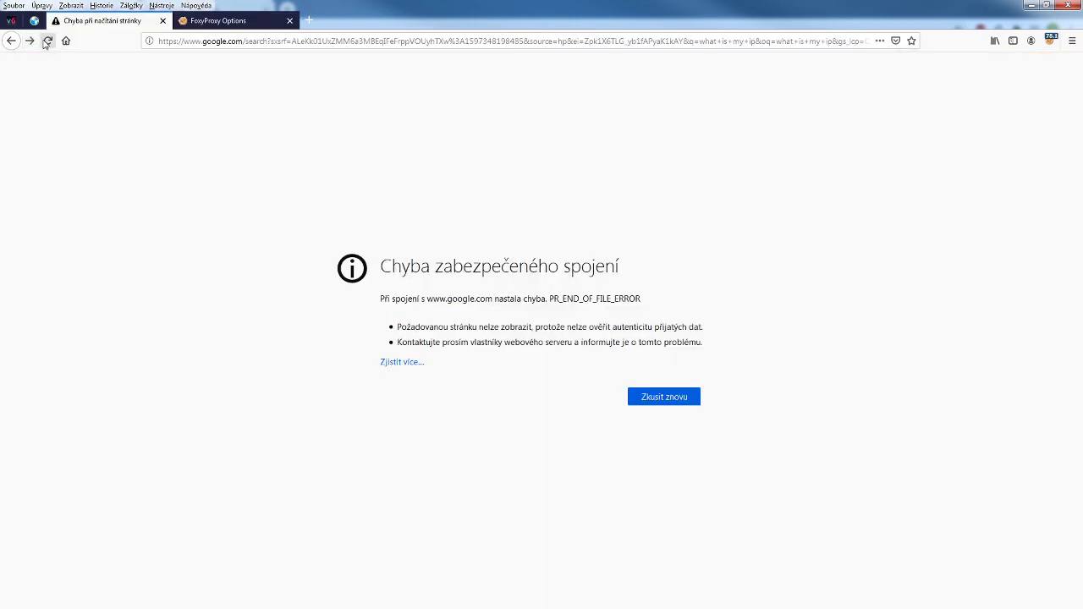
pyautogui.click(47, 40)
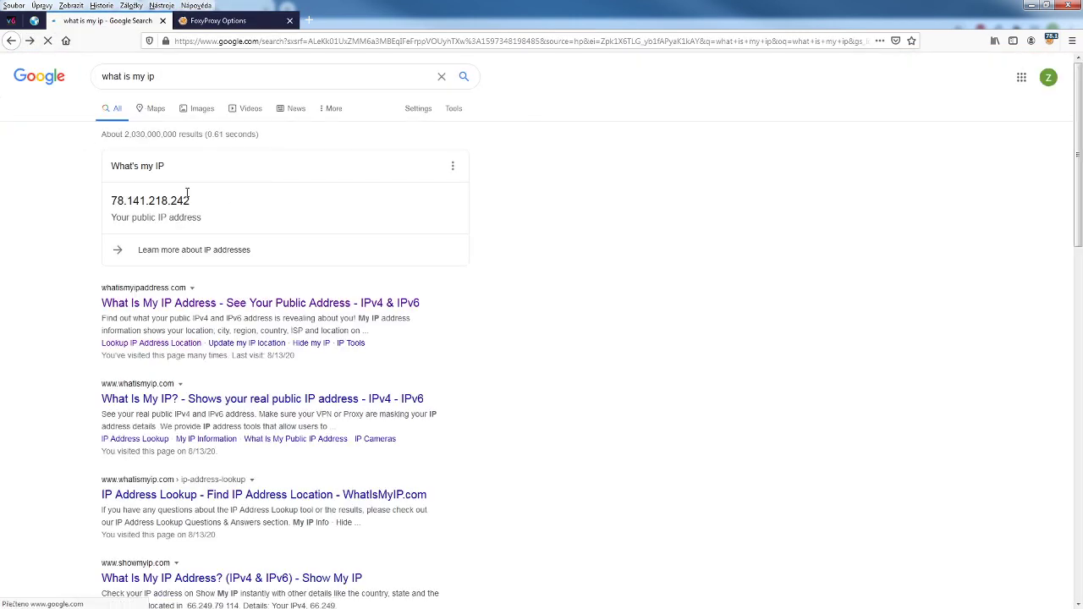
pyautogui.moveTo(189, 200); pyautogui.dragTo(111, 201)
pyautogui.click(381, 266)
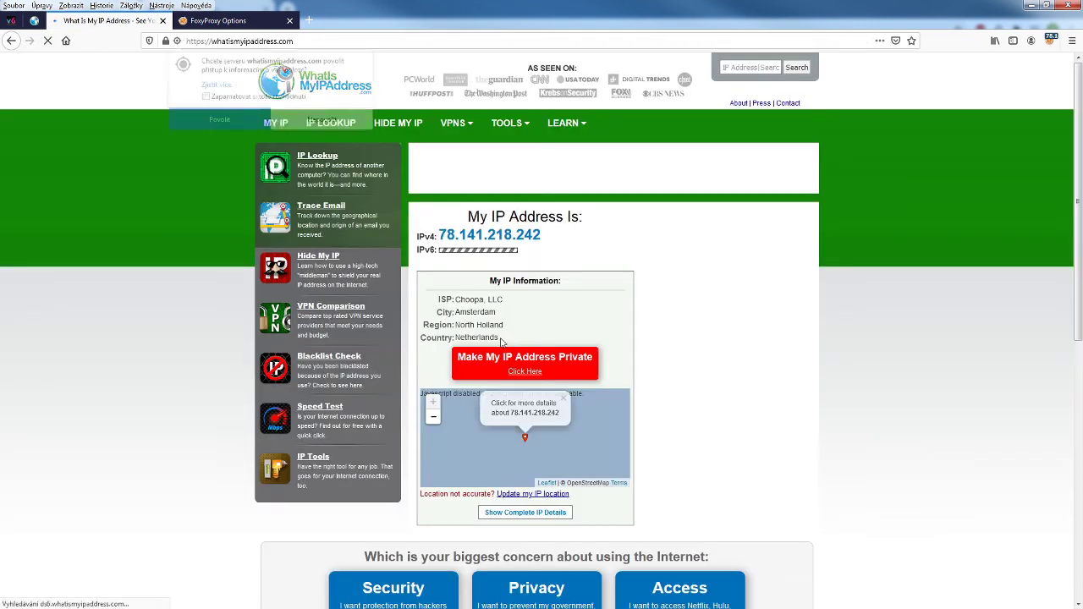
# Switch FoxyProxy to a 192.248.153.108 proxy, reload whatismyipaddress.com and zoom out its map to check the location.
pyautogui.click(1050, 40)
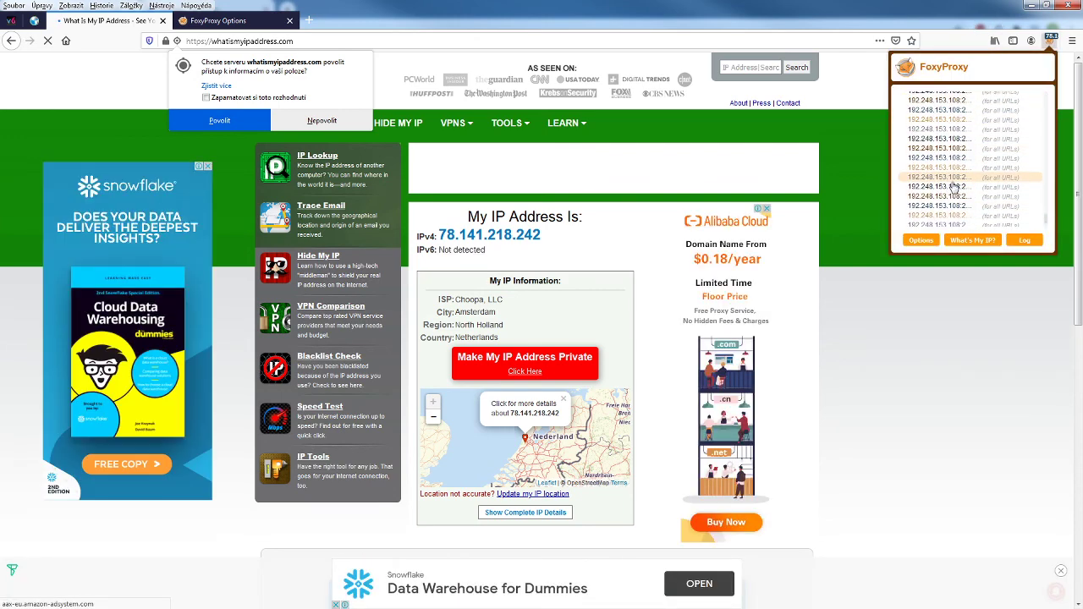
pyautogui.click(48, 41)
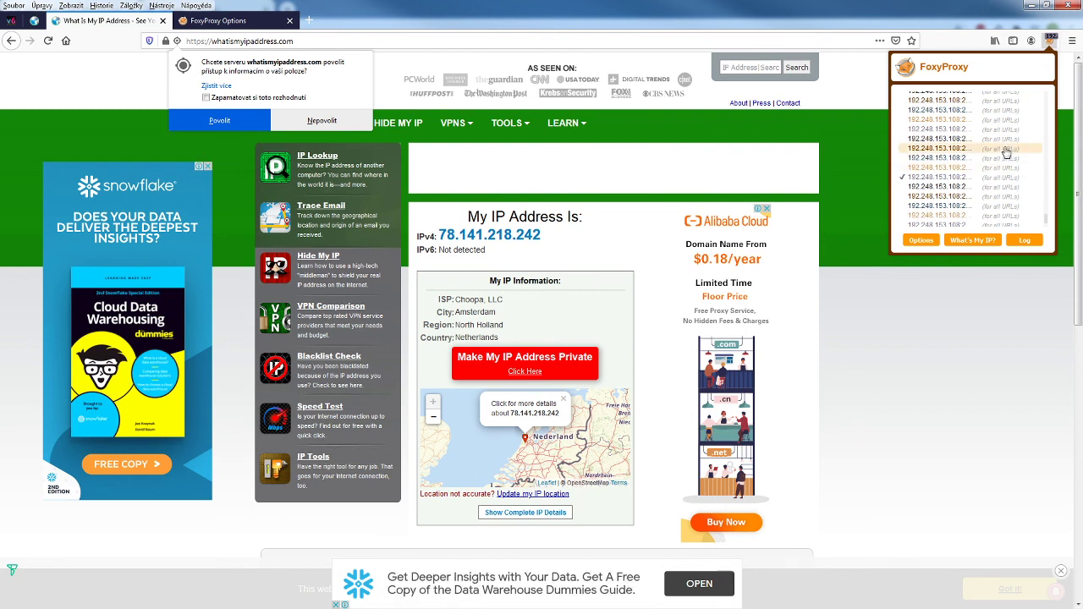
pyautogui.scroll(3, 973, 152)
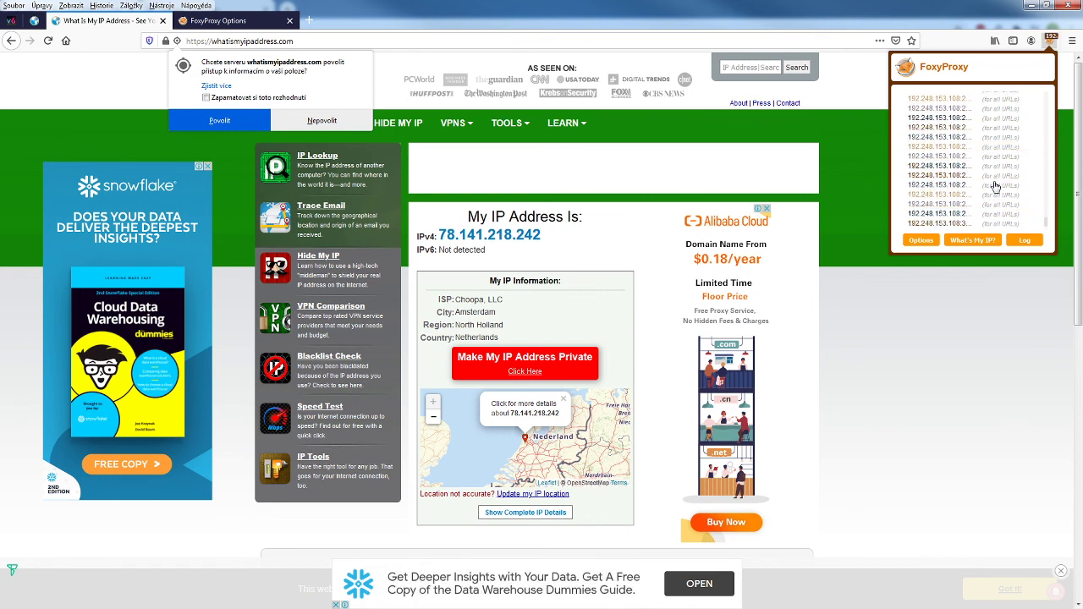
pyautogui.scroll(-2, 992, 184)
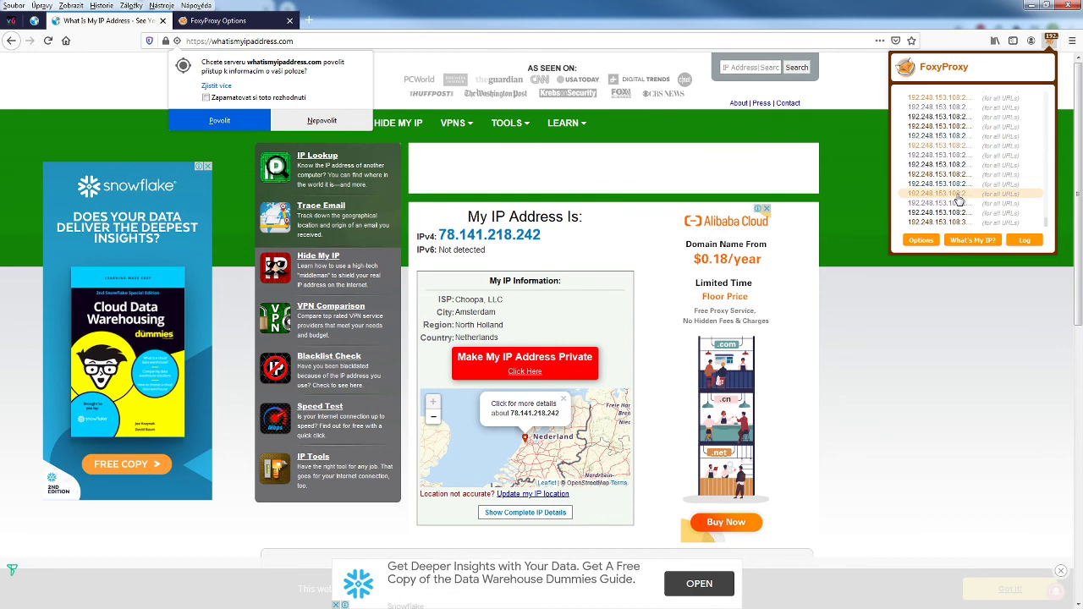
pyautogui.click(957, 197)
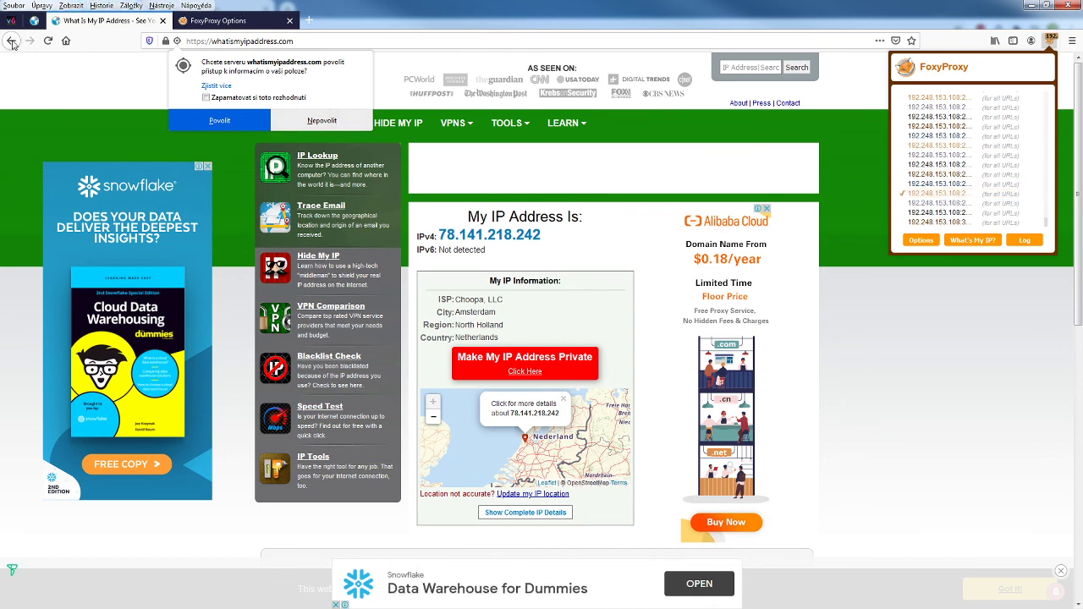
pyautogui.click(47, 42)
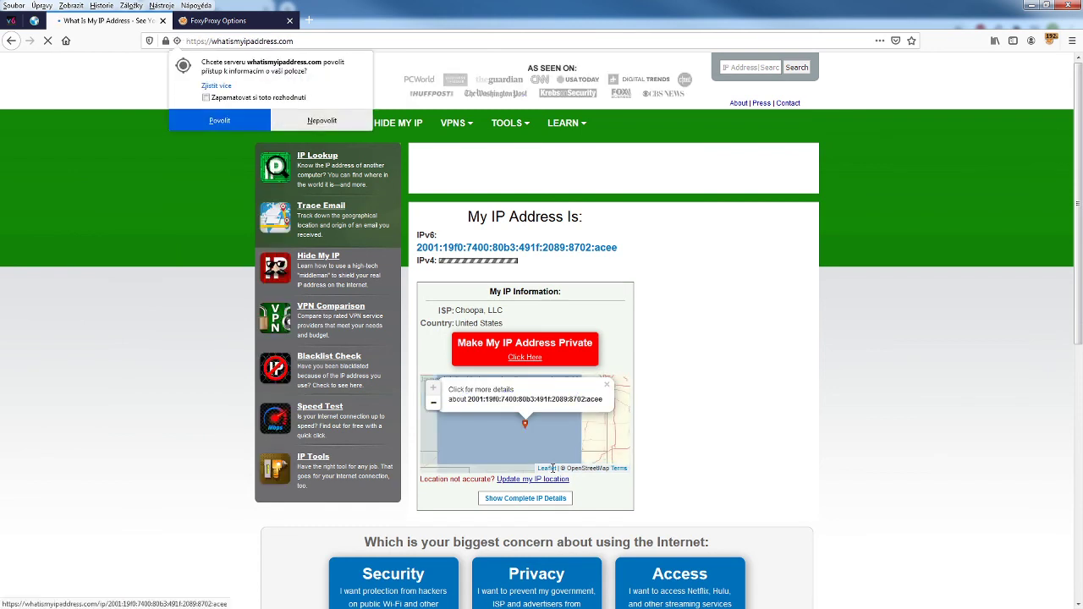
pyautogui.click(433, 403)
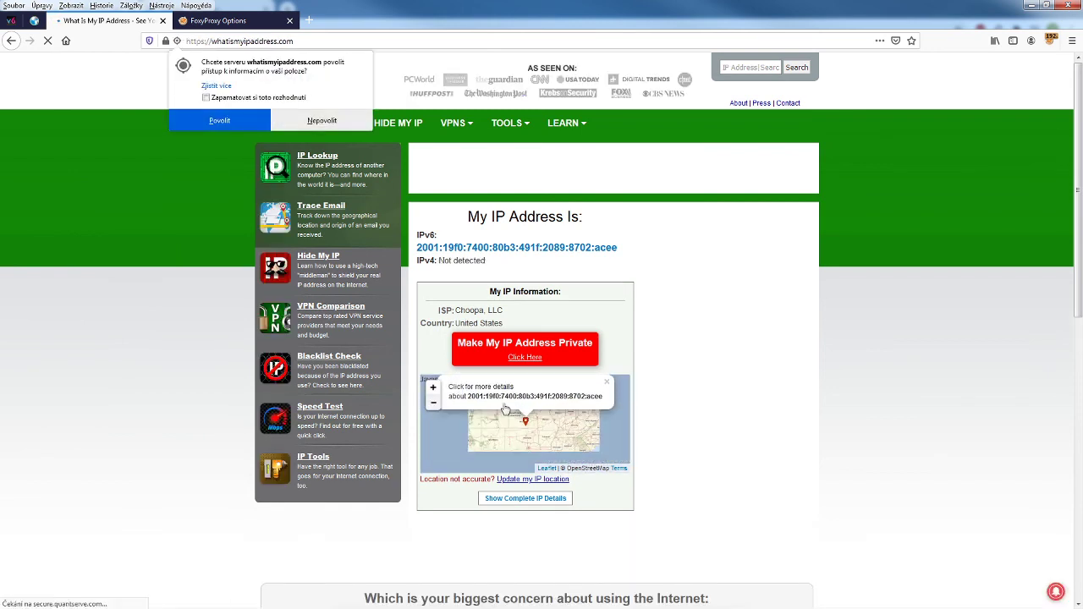